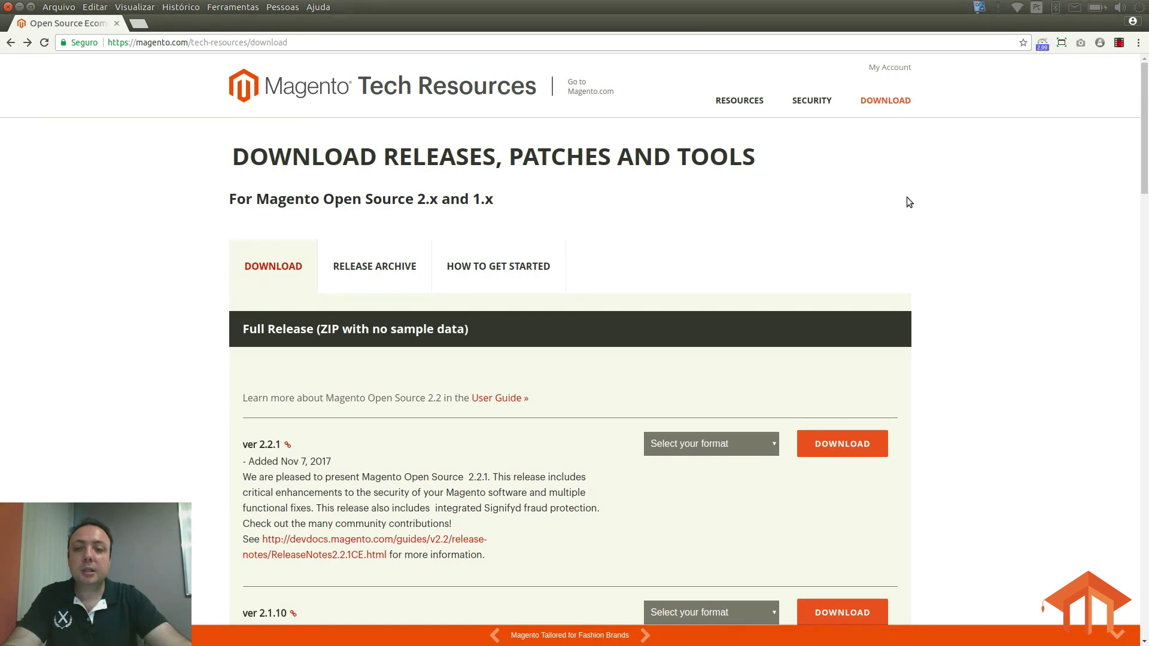
# Step: Choose the tar.bz2 (193.16 MB) format for ver 2.2.1 Full Release with Sample Data and download it
pyautogui.scroll(-3, 907, 200)
pyautogui.scroll(-12, 936, 221)
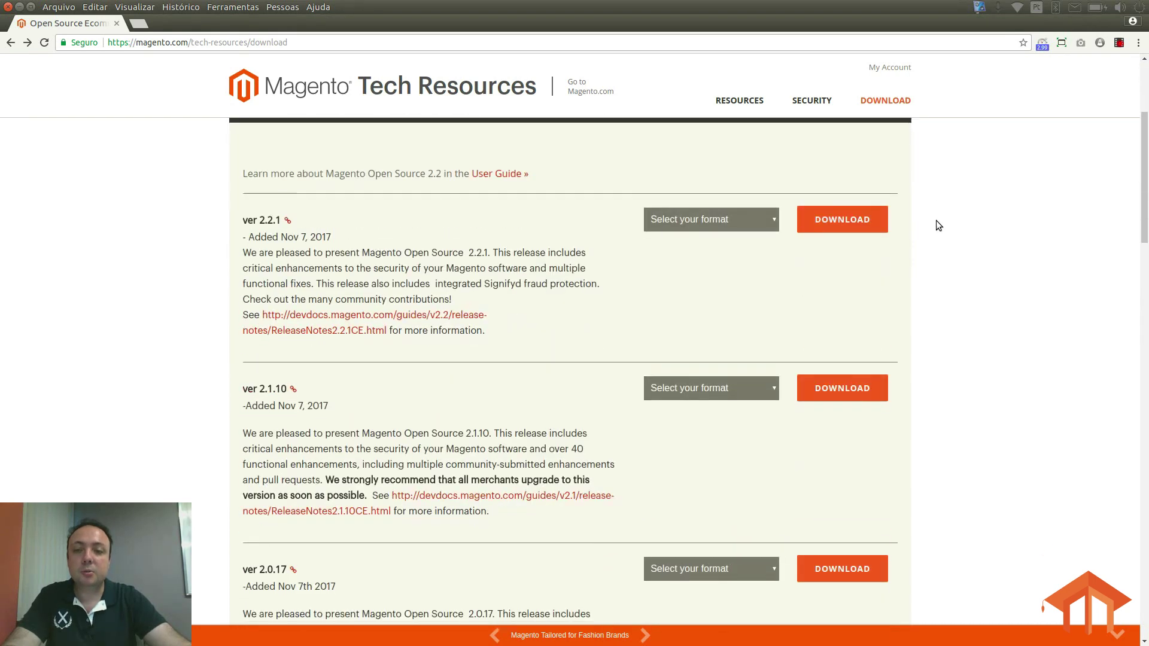
pyautogui.scroll(-1, 934, 221)
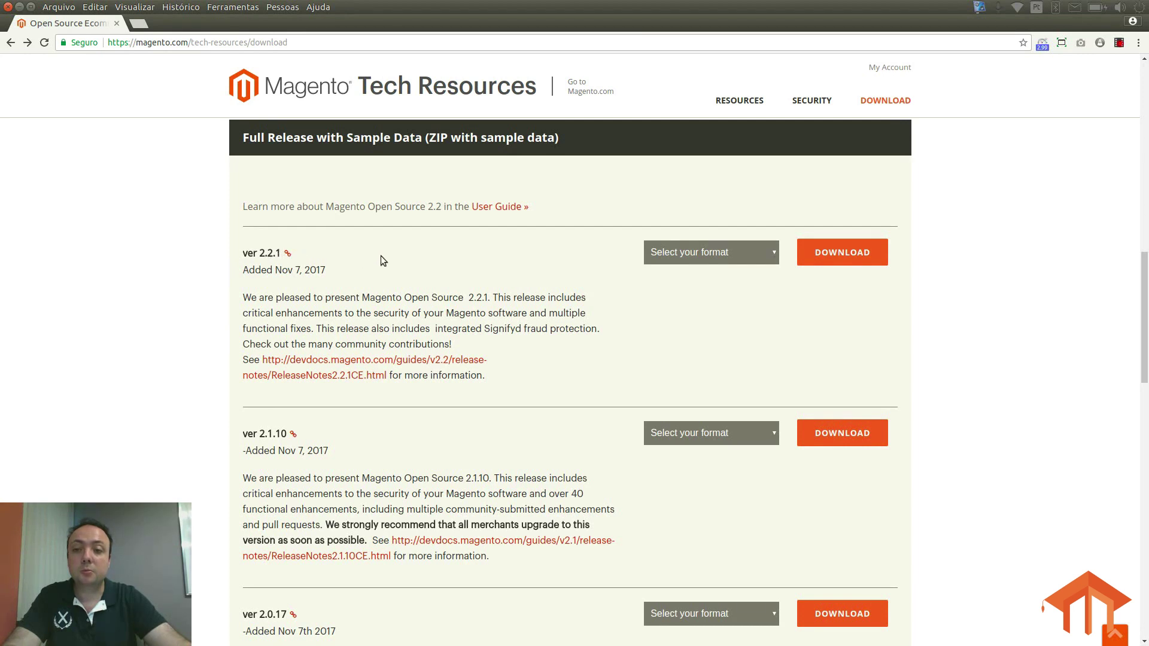
pyautogui.click(723, 251)
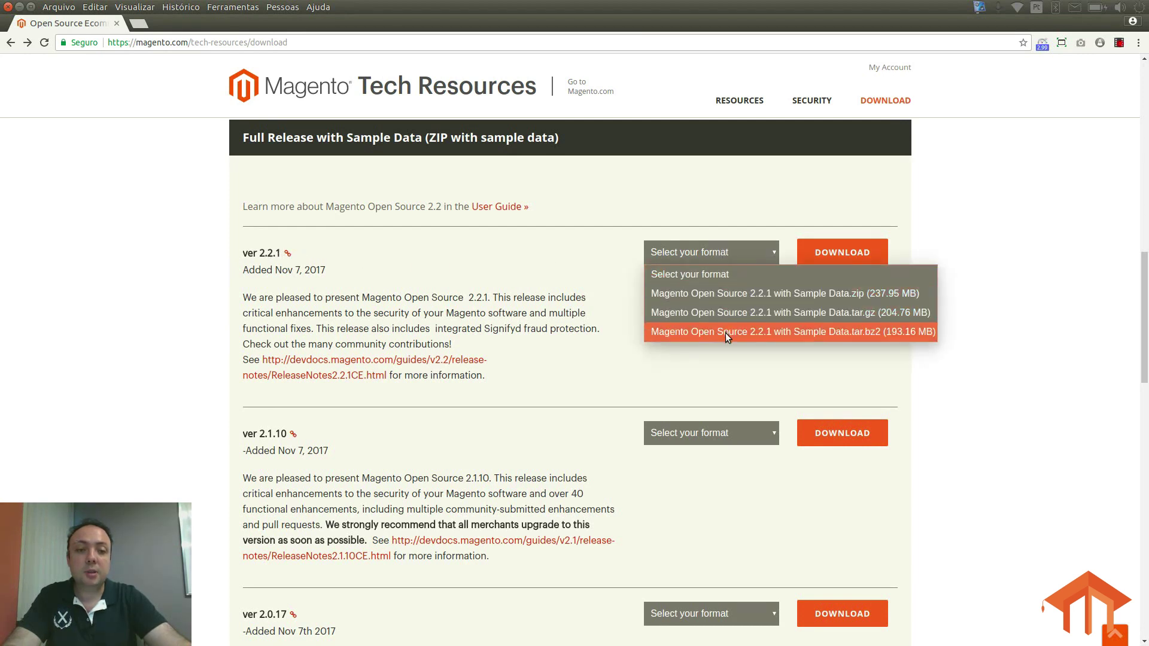
pyautogui.click(871, 332)
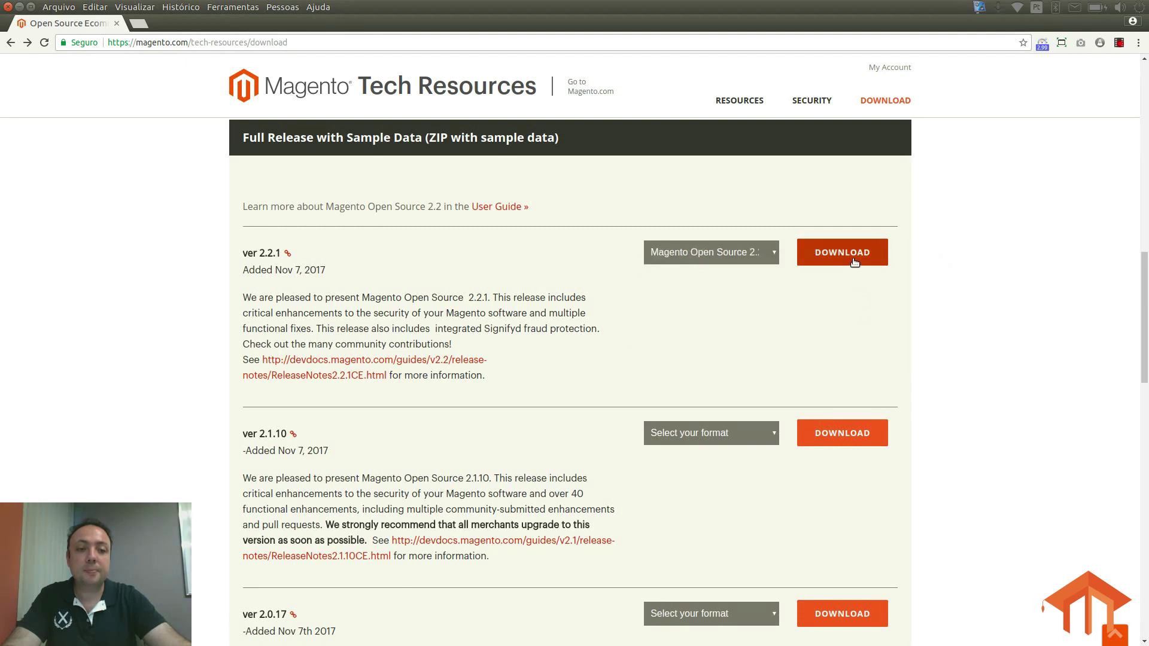
pyautogui.click(854, 261)
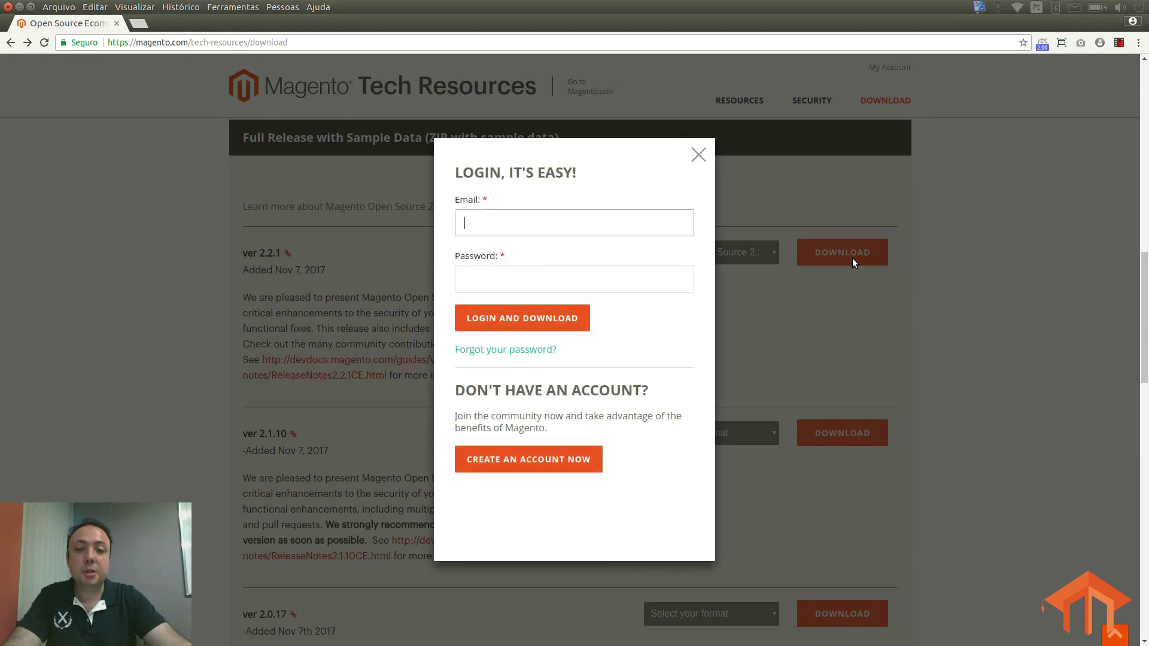
# Step: Sign in to Magento Tech Resources with the account e-mail and password
pyautogui.click(570, 218)
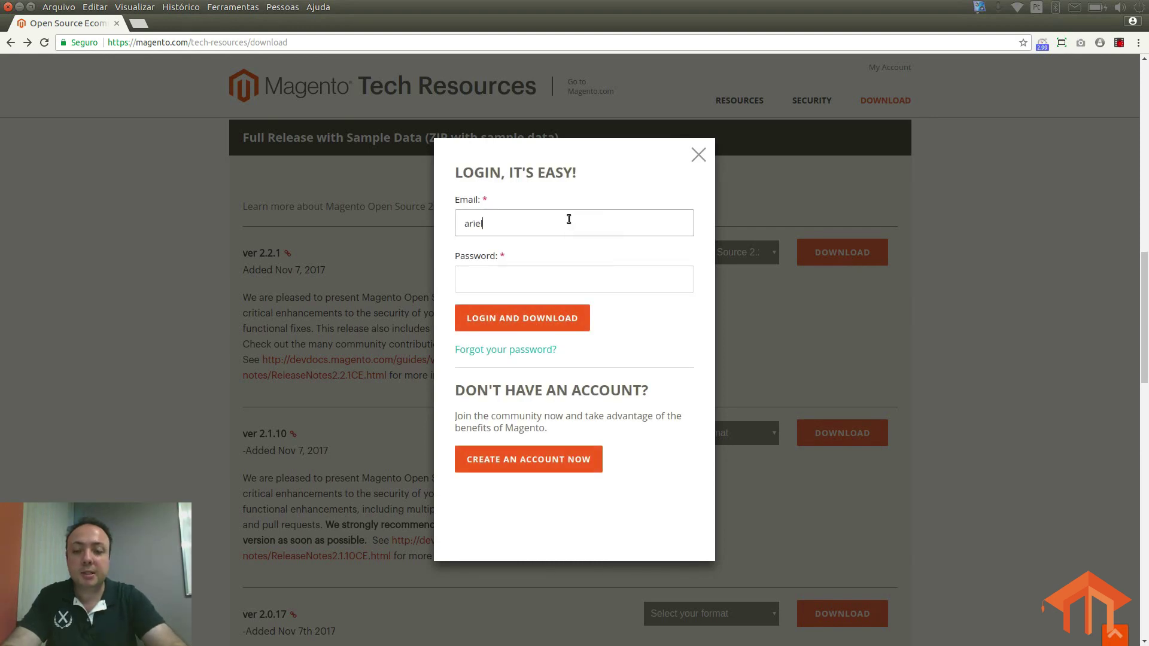
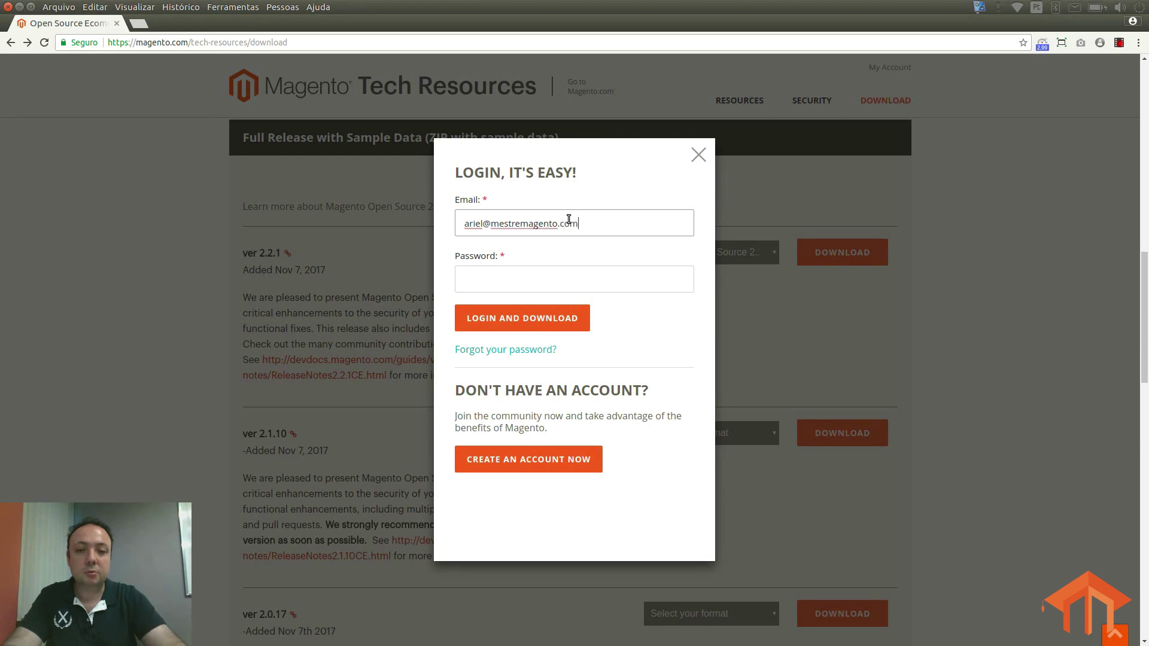
pyautogui.press('Tab')
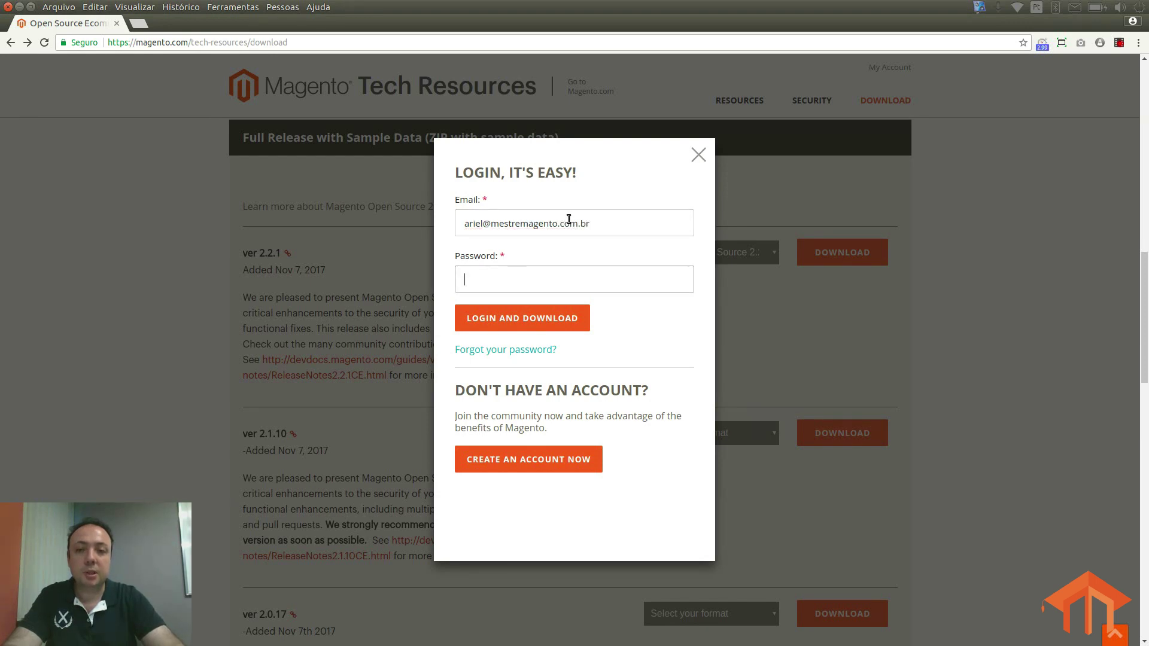
pyautogui.write('******')
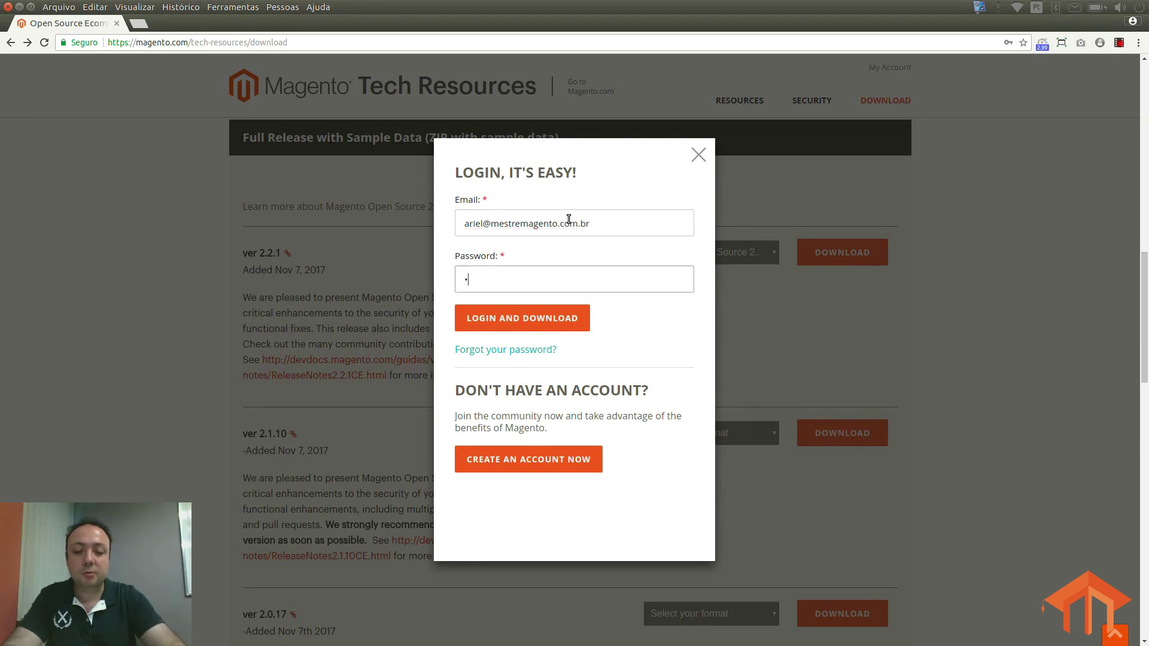
pyautogui.write('**')
pyautogui.press('Return')
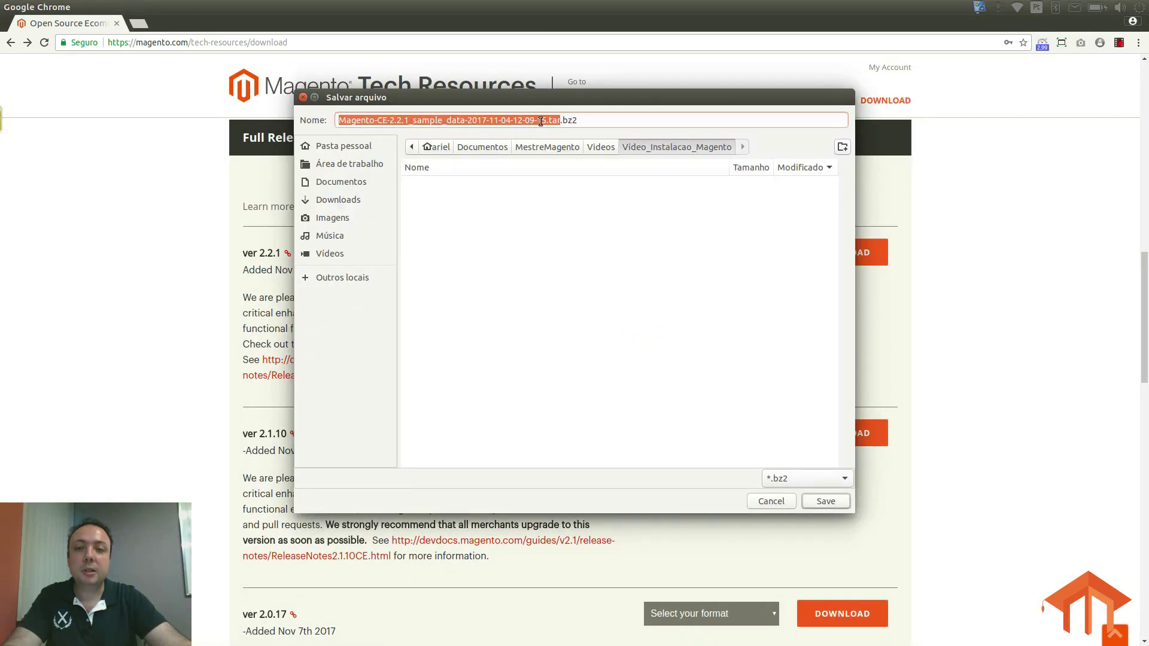
# Step: Save the archive as magento.tar.bz2 in the Área de trabalho folder
pyautogui.click(542, 122)
pyautogui.moveTo(546, 122); pyautogui.dragTo(333, 129)
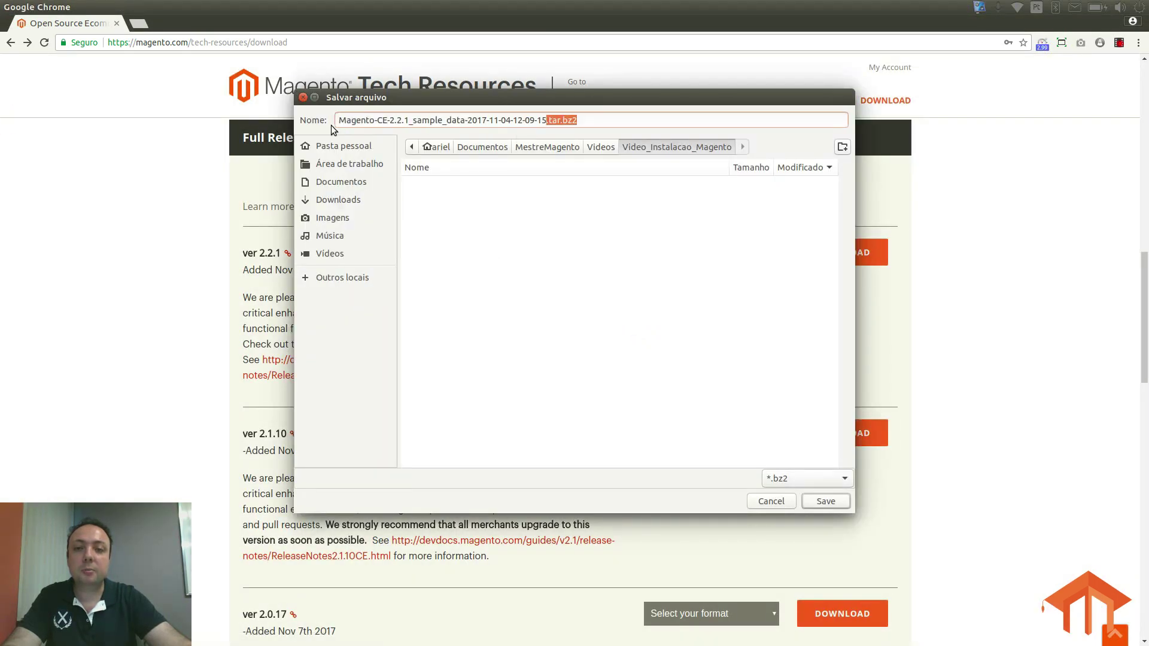
pyautogui.tripleClick(340, 121)
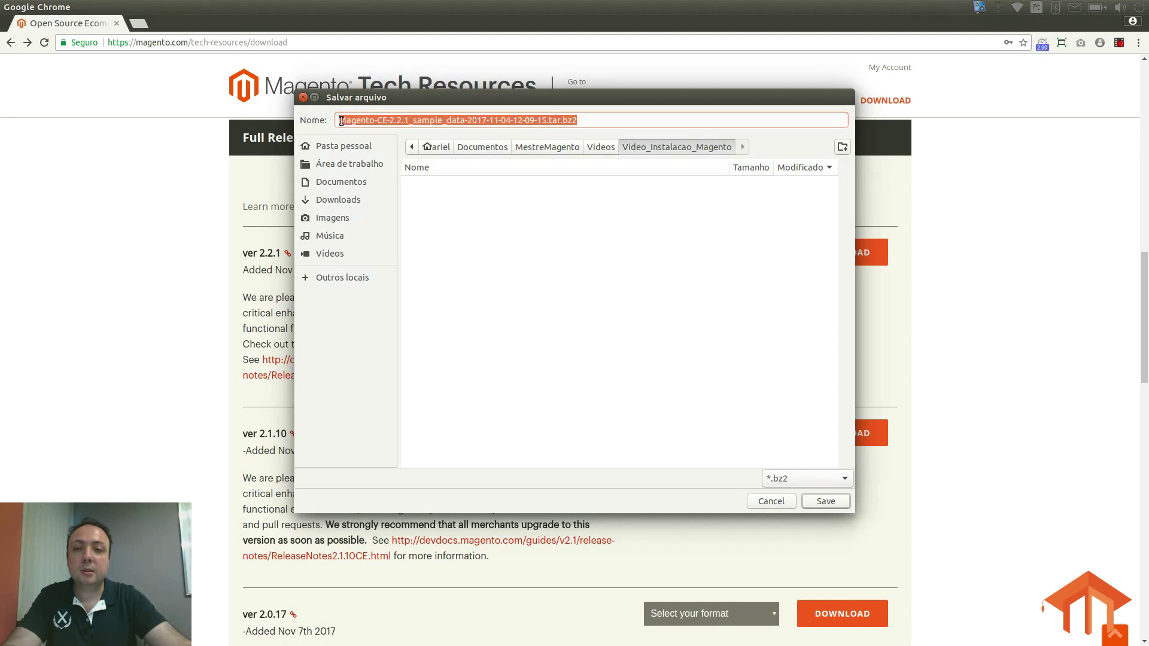
pyautogui.click(344, 126)
pyautogui.hotkey('shift', 'Right')
pyautogui.hotkey('shift', 'Right')
pyautogui.hotkey('shift', 'Right')
pyautogui.hotkey('shift', 'Right')
pyautogui.hotkey('shift', 'Right')
pyautogui.hotkey('shift', 'Right')
pyautogui.hotkey('shift', 'Right')
pyautogui.hotkey('shift', 'Right')
pyautogui.hotkey('shift', 'Right')
pyautogui.hotkey('shift', 'Right')
pyautogui.hotkey('shift', 'Right')
pyautogui.hotkey('shift', 'Right')
pyautogui.hotkey('shift', 'Right')
pyautogui.hotkey('shift', 'Right')
pyautogui.hotkey('shift', 'Right')
pyautogui.hotkey('shift', 'Right')
pyautogui.hotkey('shift', 'Right')
pyautogui.hotkey('shift', 'Right')
pyautogui.hotkey('shift', 'Right')
pyautogui.hotkey('shift', 'Right')
pyautogui.hotkey('shift', 'Right')
pyautogui.hotkey('shift', 'Right')
pyautogui.hotkey('shift', 'Right')
pyautogui.hotkey('shift', 'Right')
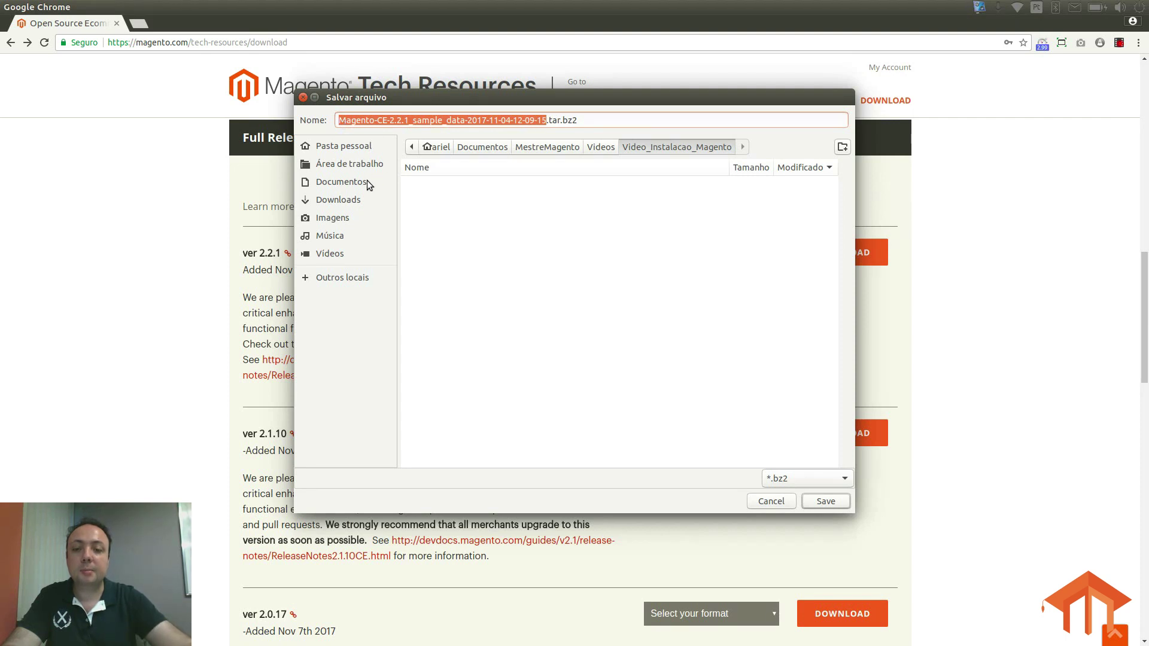
pyautogui.write('magento')
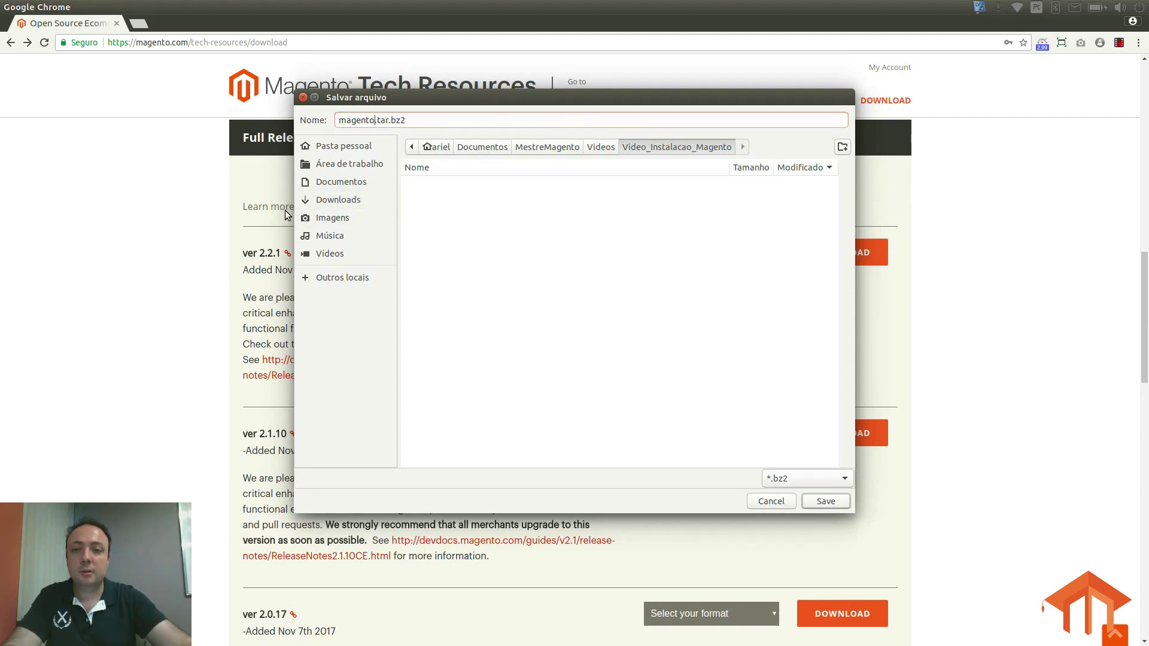
pyautogui.click(347, 165)
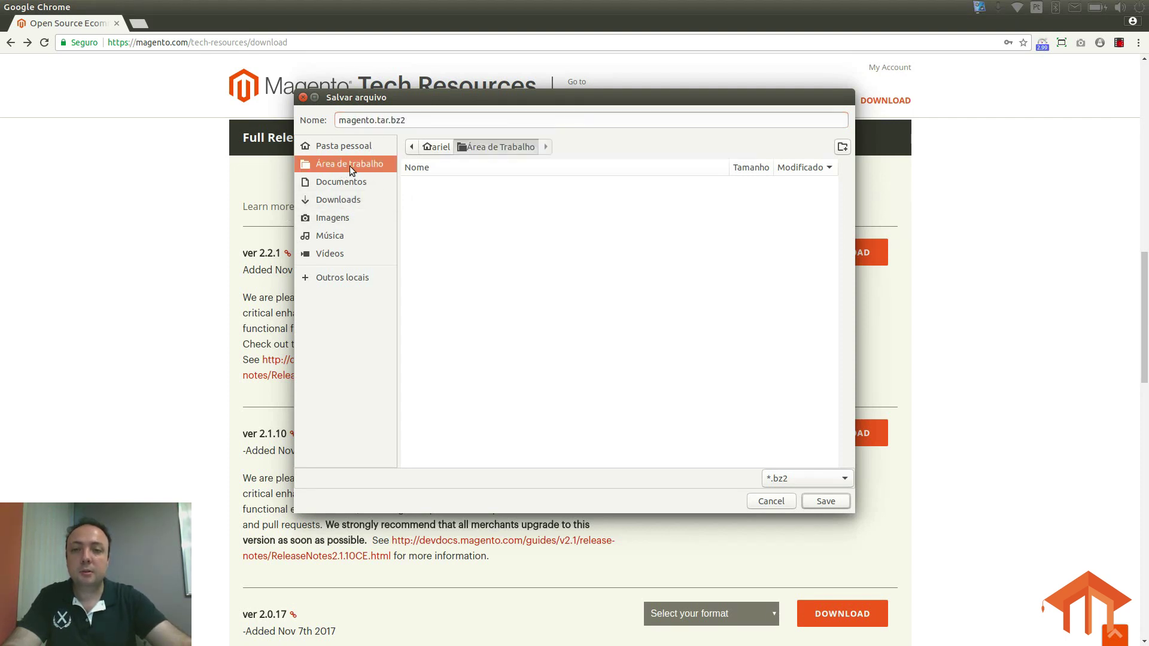
pyautogui.click(828, 501)
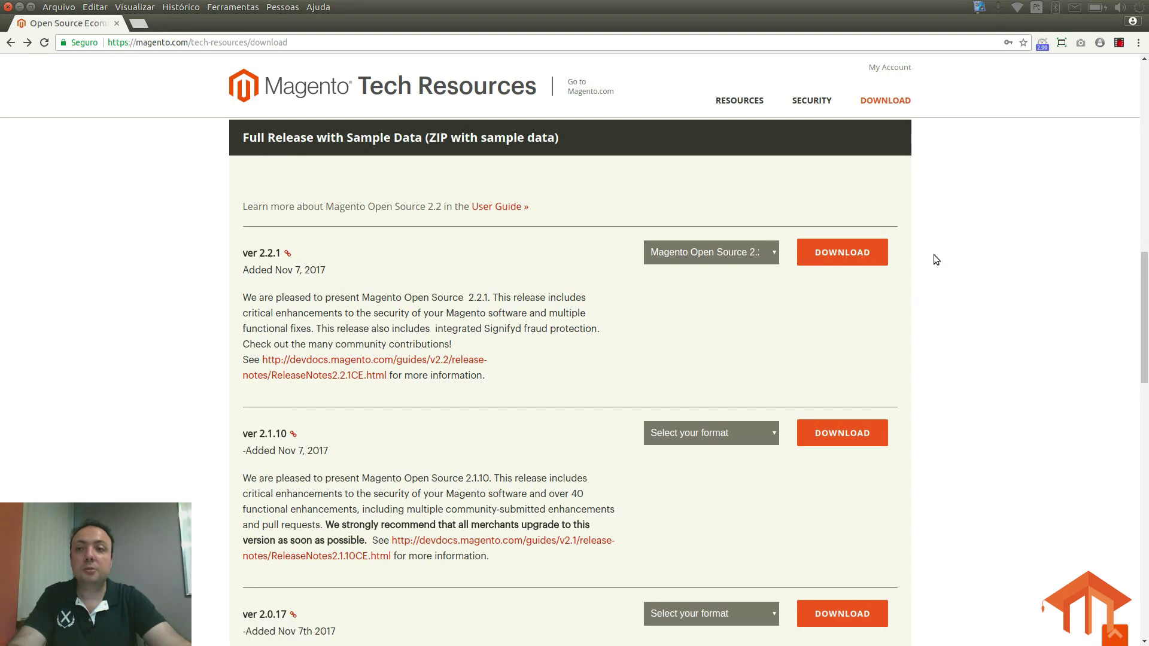
# Step: Minimize Chrome and select magento.tar.bz2 on the desktop
pyautogui.click(19, 7)
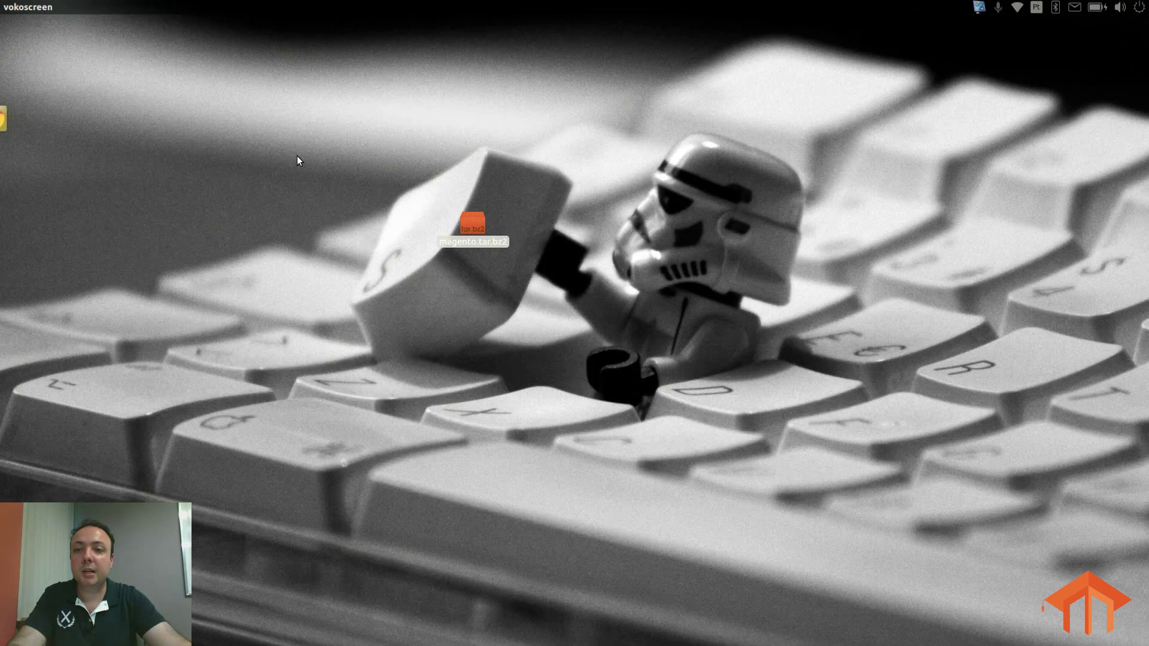
pyautogui.moveTo(387, 152); pyautogui.dragTo(576, 293)
pyautogui.click(537, 291)
pyautogui.click(480, 225)
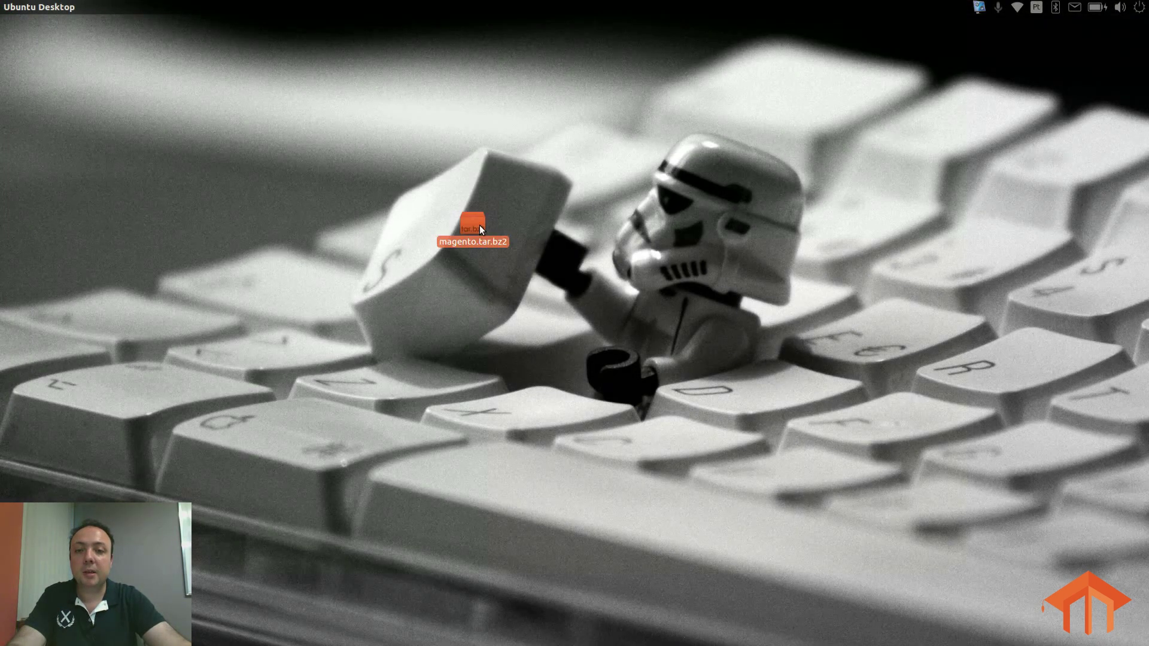
# Step: In Arquivos, browse from Computador to data > wwwroot > default
pyautogui.moveTo(1, 299)
pyautogui.click(16, 413)
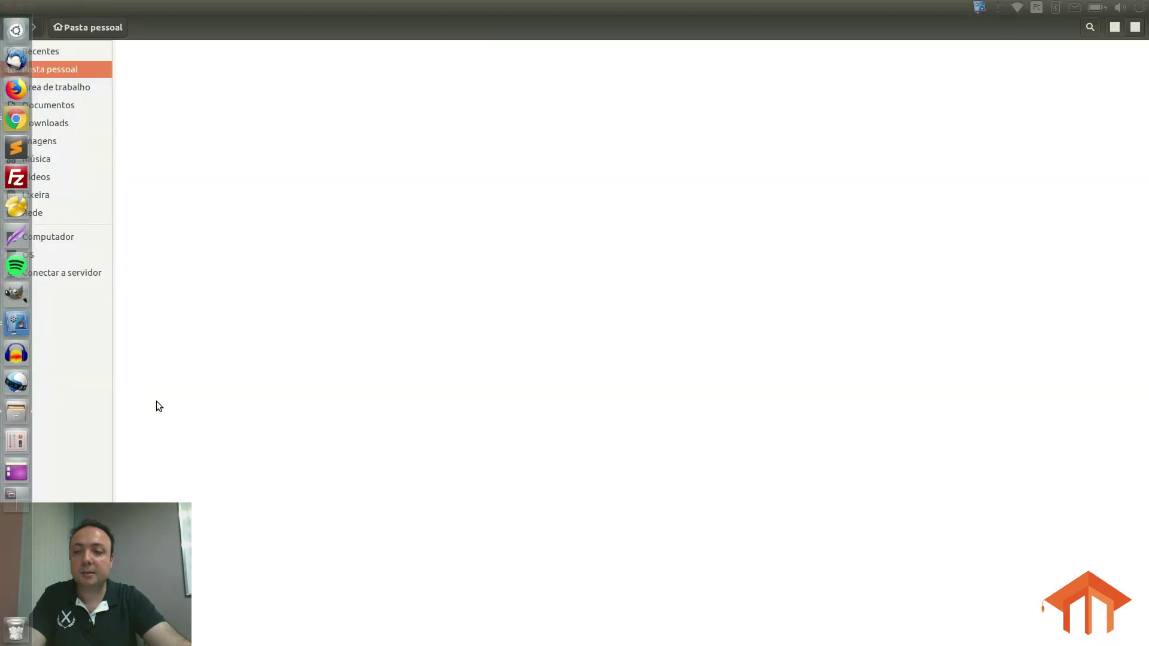
pyautogui.click(38, 238)
pyautogui.doubleClick(435, 64)
pyautogui.doubleClick(352, 65)
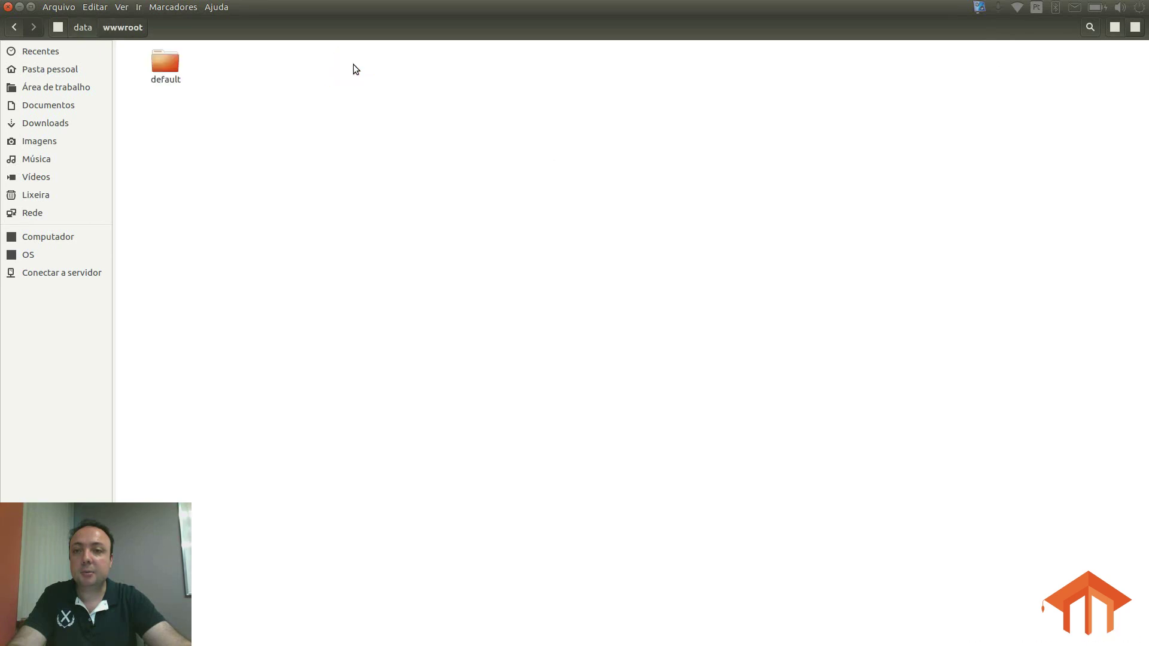
pyautogui.doubleClick(176, 62)
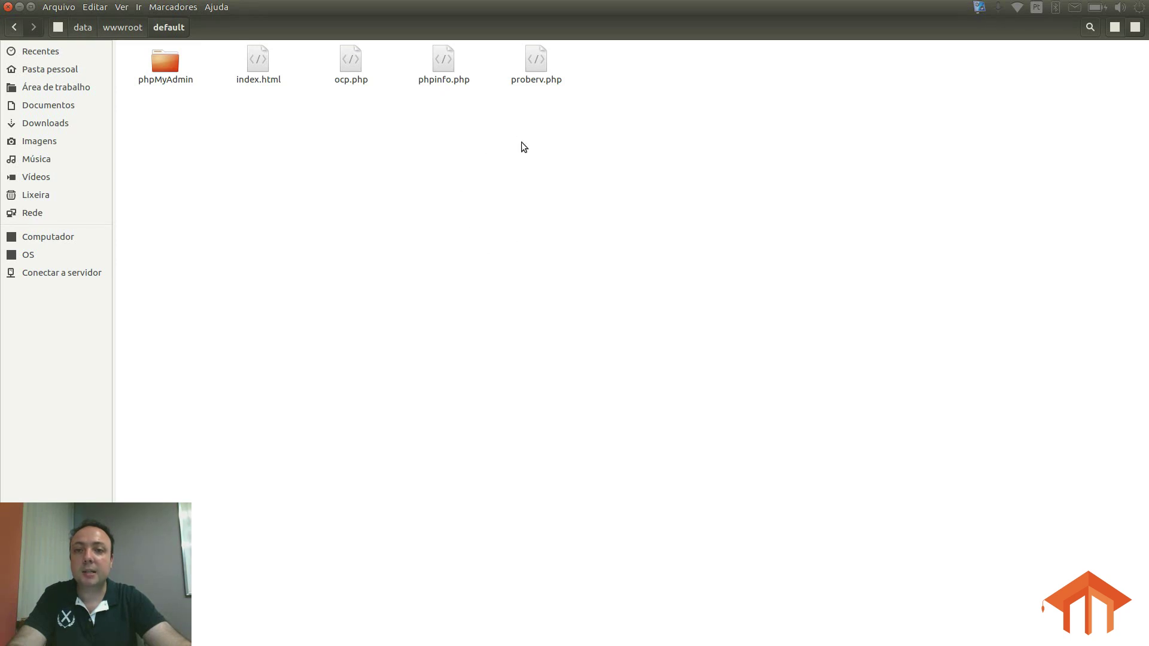
# Step: Bring the Chrome window with the Magento download page back to the front
pyautogui.moveTo(3, 141)
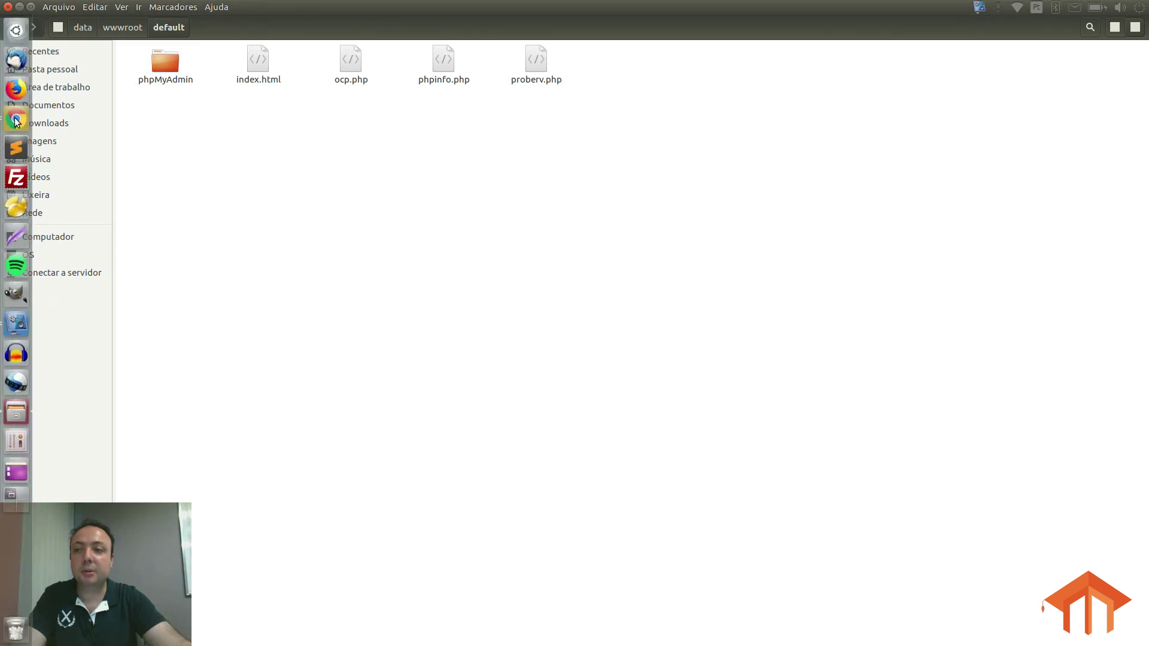
pyautogui.click(16, 120)
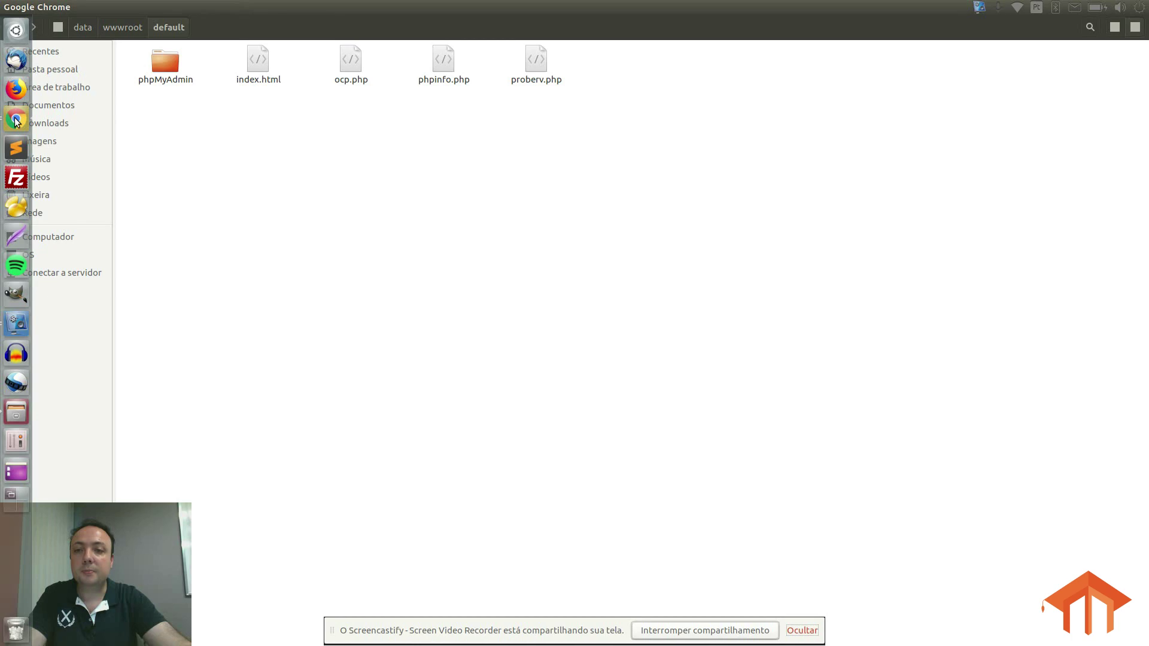
pyautogui.hotkey('alt', 'Tab')
pyautogui.hotkey('alt', 'Tab')
pyautogui.hotkey('alt', 'Tab')
pyautogui.hotkey('alt', 'Tab')
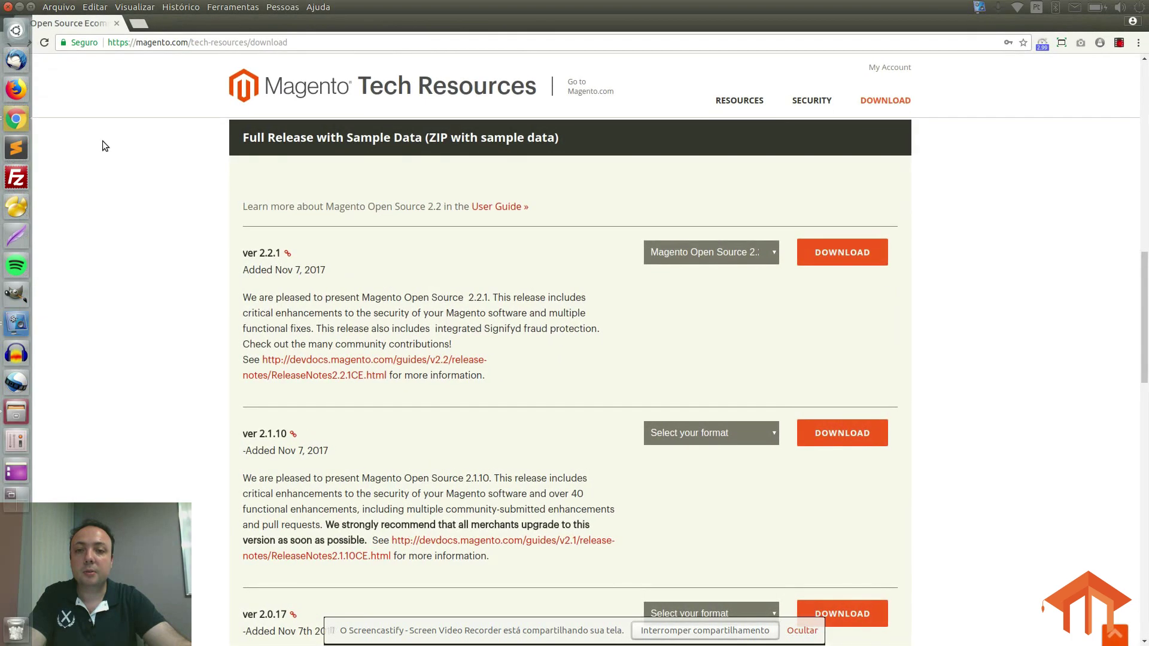
# Step: Open 127.0.0.1 in a new Chrome tab, then return to the file manager
pyautogui.click(139, 23)
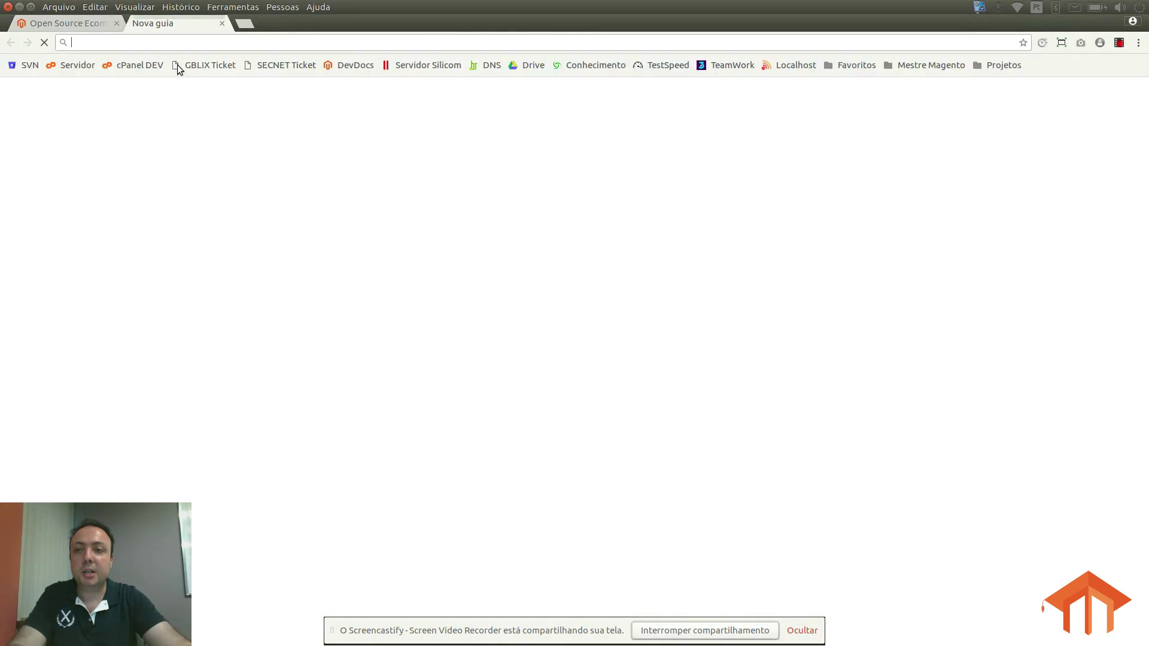
pyautogui.write('127.0.0.1')
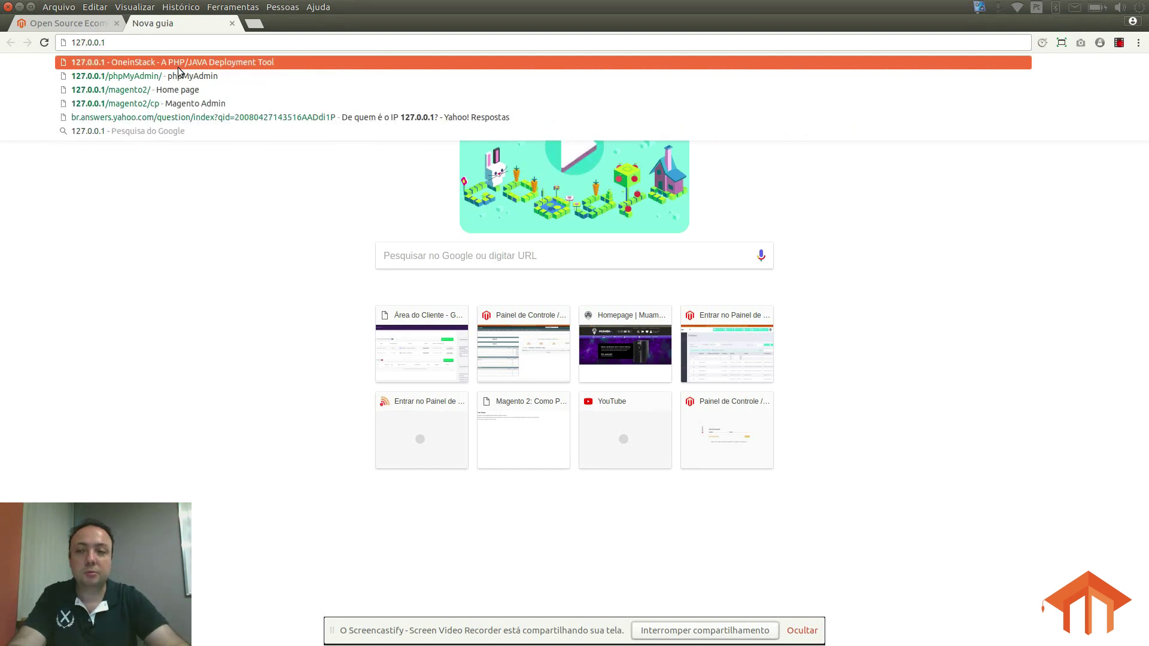
pyautogui.click(178, 65)
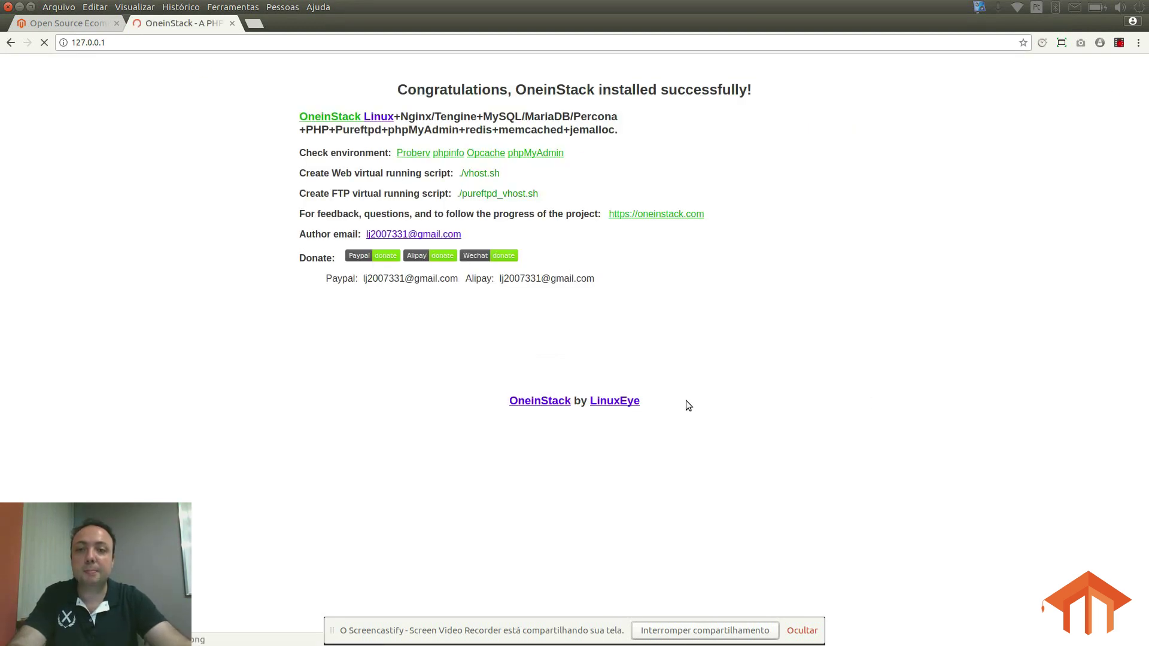
pyautogui.hotkey('alt', 'Tab')
pyautogui.hotkey('alt', 'Tab')
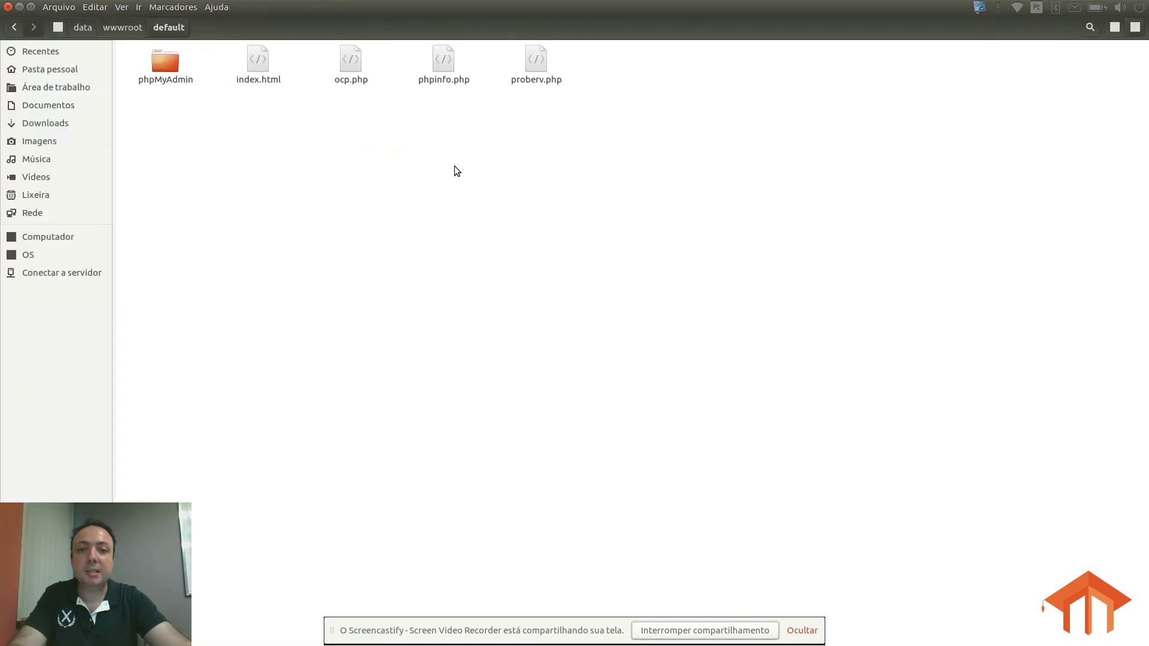
# Step: Create a new folder named magento2 inside default and open it
pyautogui.click(257, 63)
pyautogui.click(377, 155)
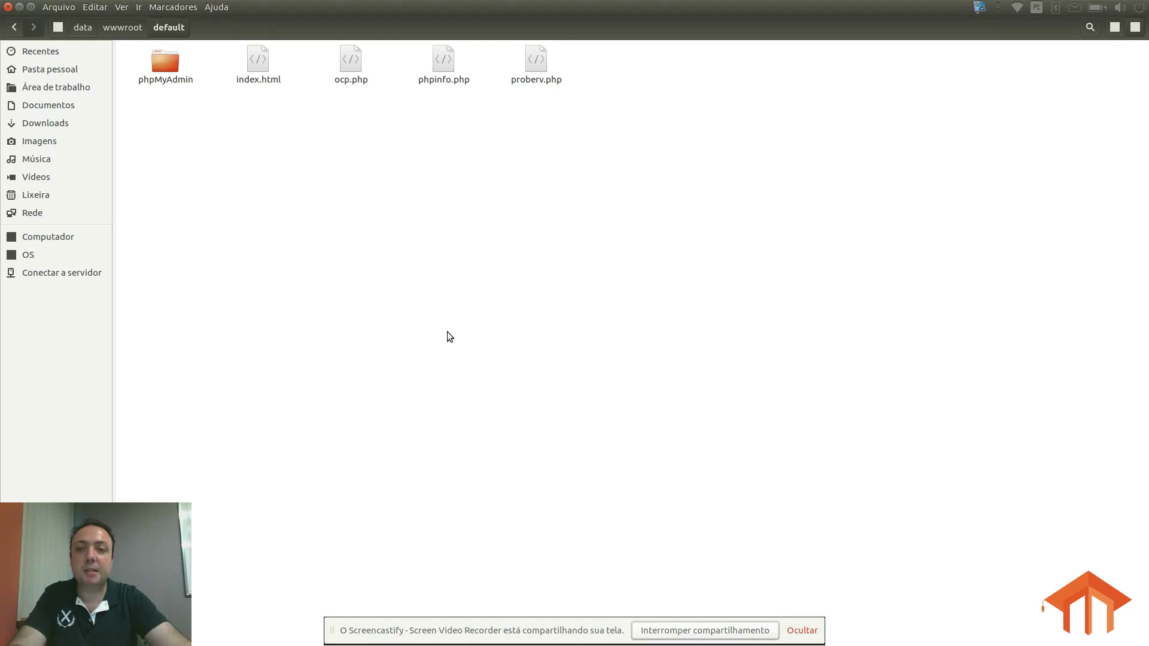
pyautogui.rightClick(382, 221)
pyautogui.click(436, 228)
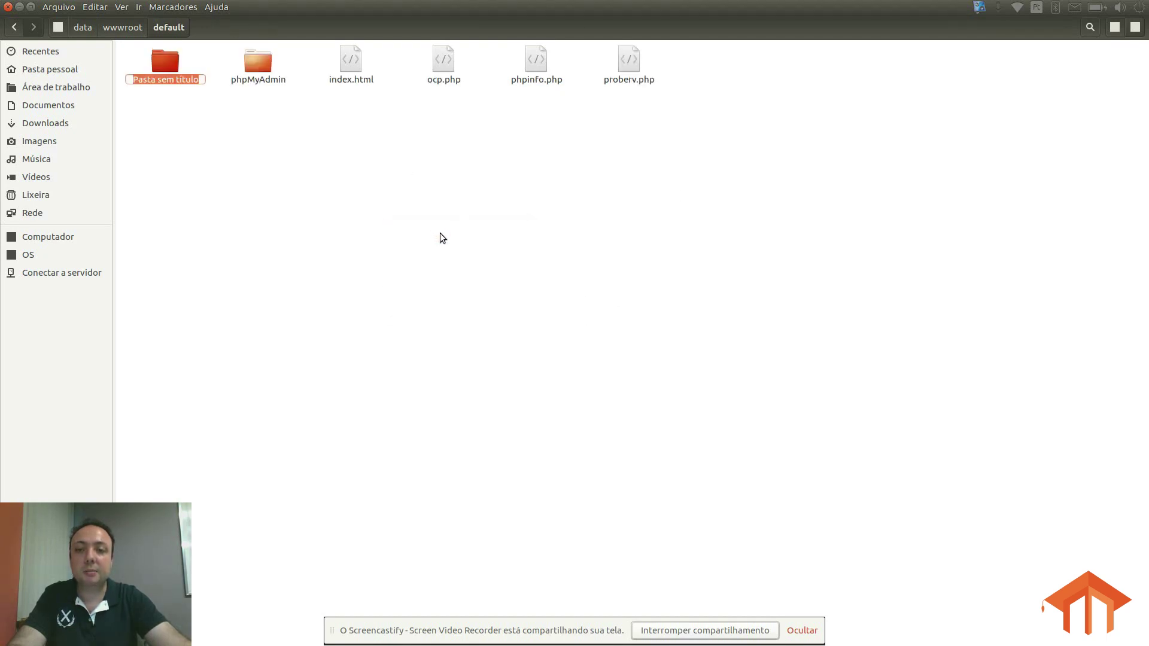
pyautogui.write('magento2')
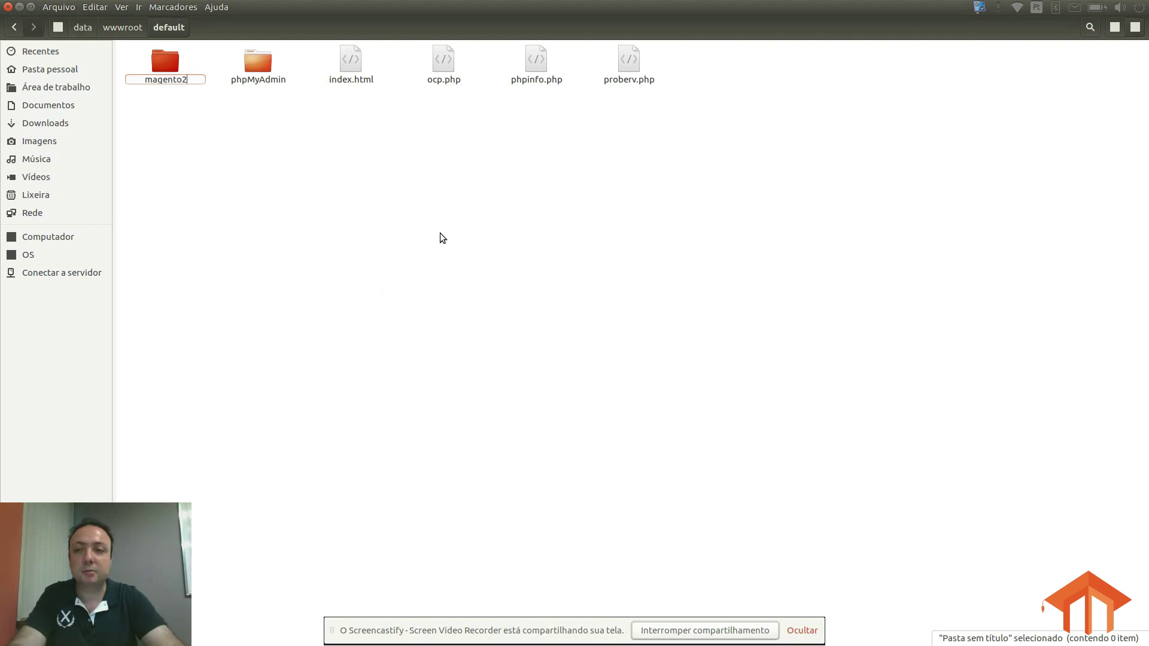
pyautogui.press('Return')
pyautogui.press('Return')
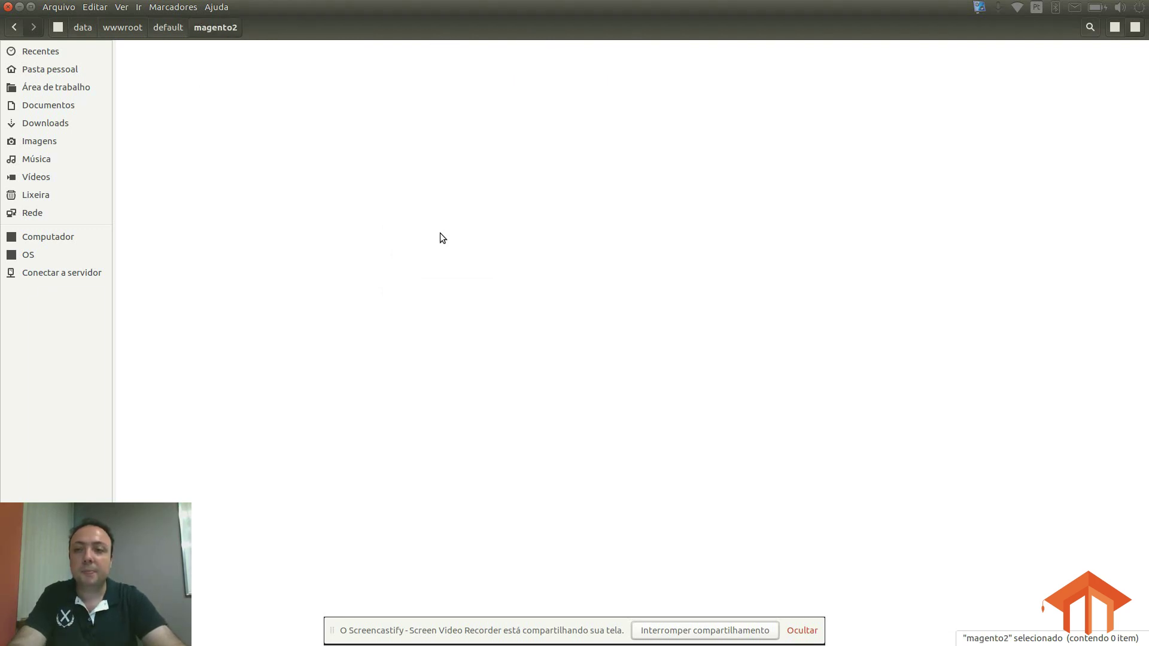
# Step: Paste magento.tar.bz2 into magento2 and extract it there with Extrair aqui
pyautogui.hotkey('ctrl', 'v')
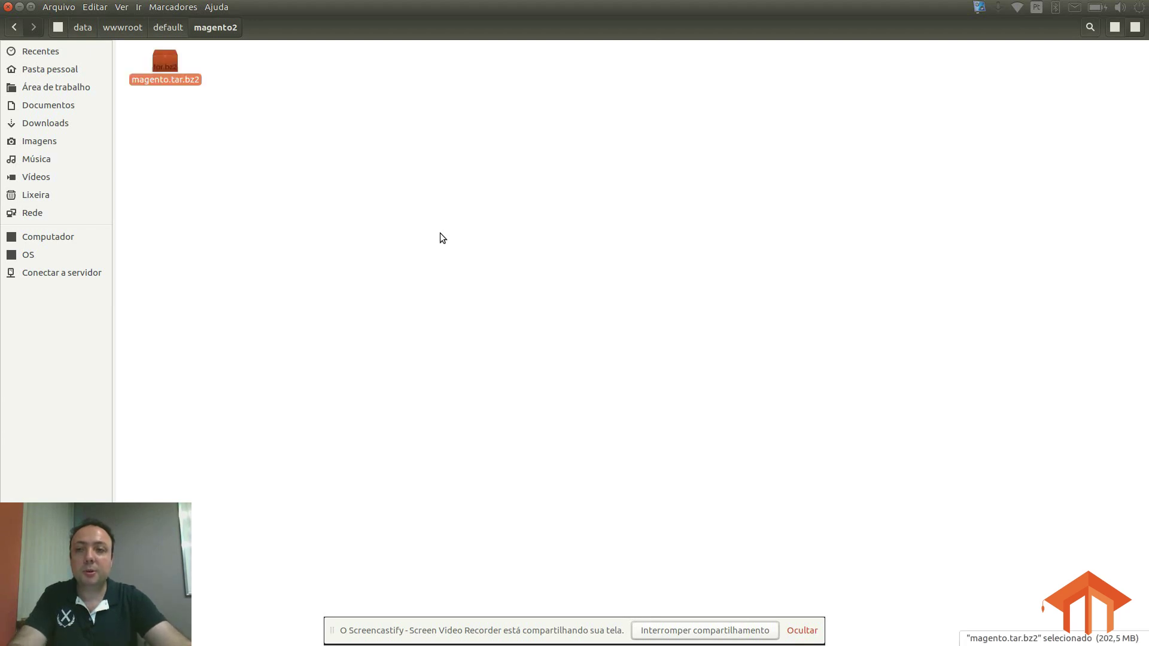
pyautogui.moveTo(185, 70); pyautogui.dragTo(495, 175)
pyautogui.click(264, 87)
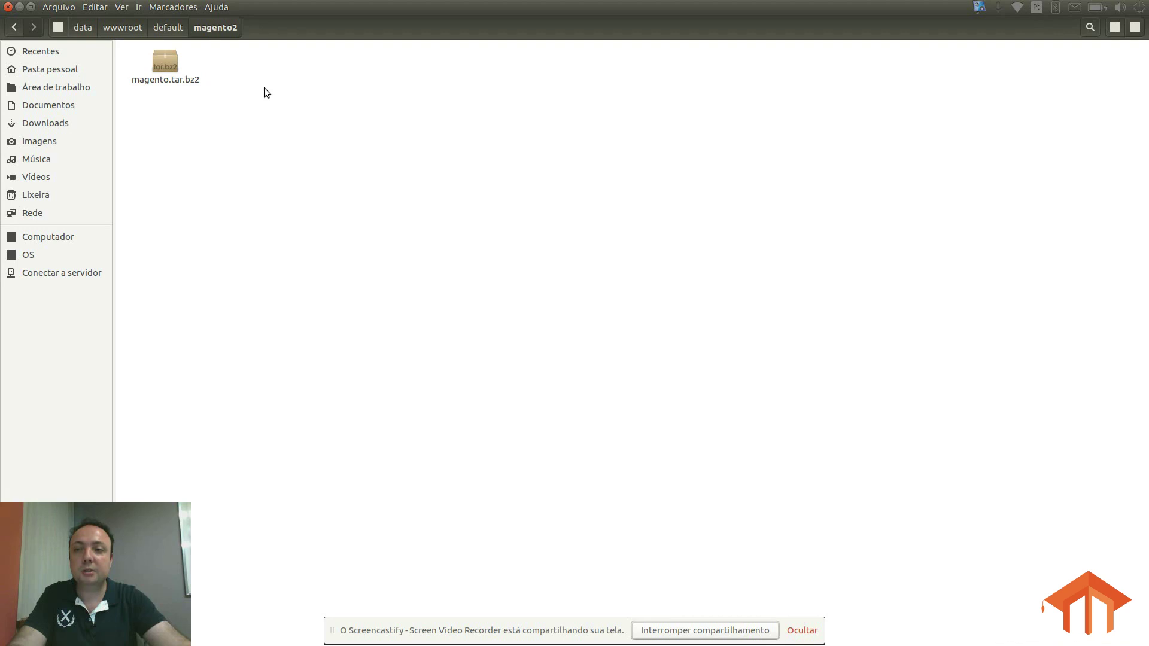
pyautogui.rightClick(147, 60)
pyautogui.click(159, 55)
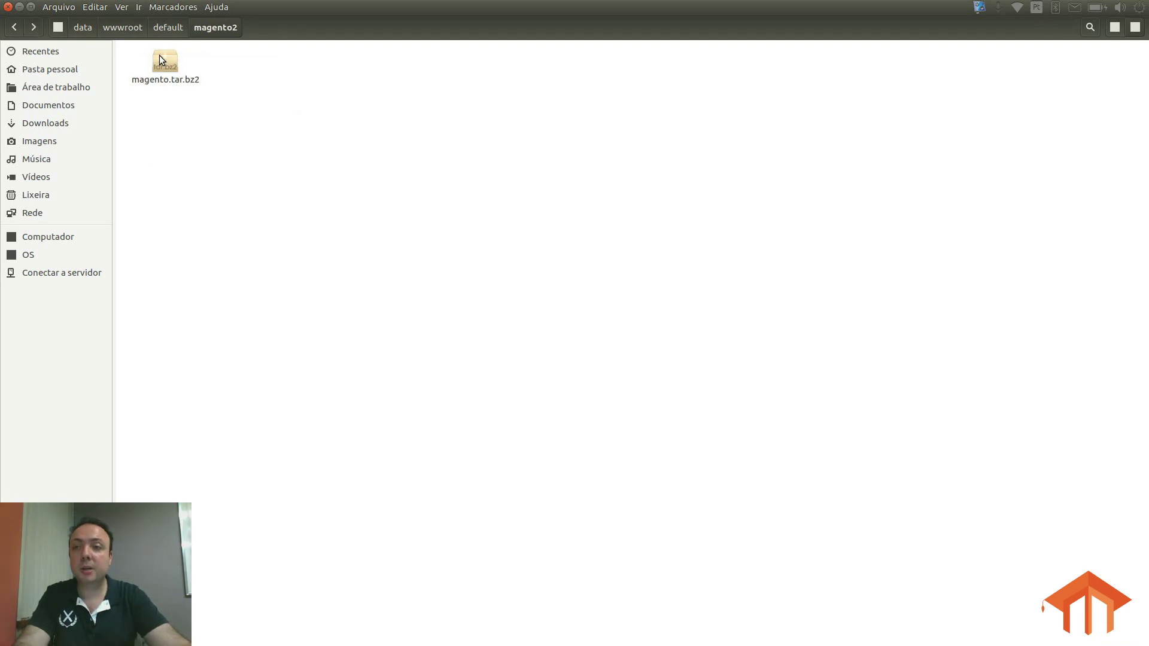
pyautogui.rightClick(159, 55)
pyautogui.click(213, 225)
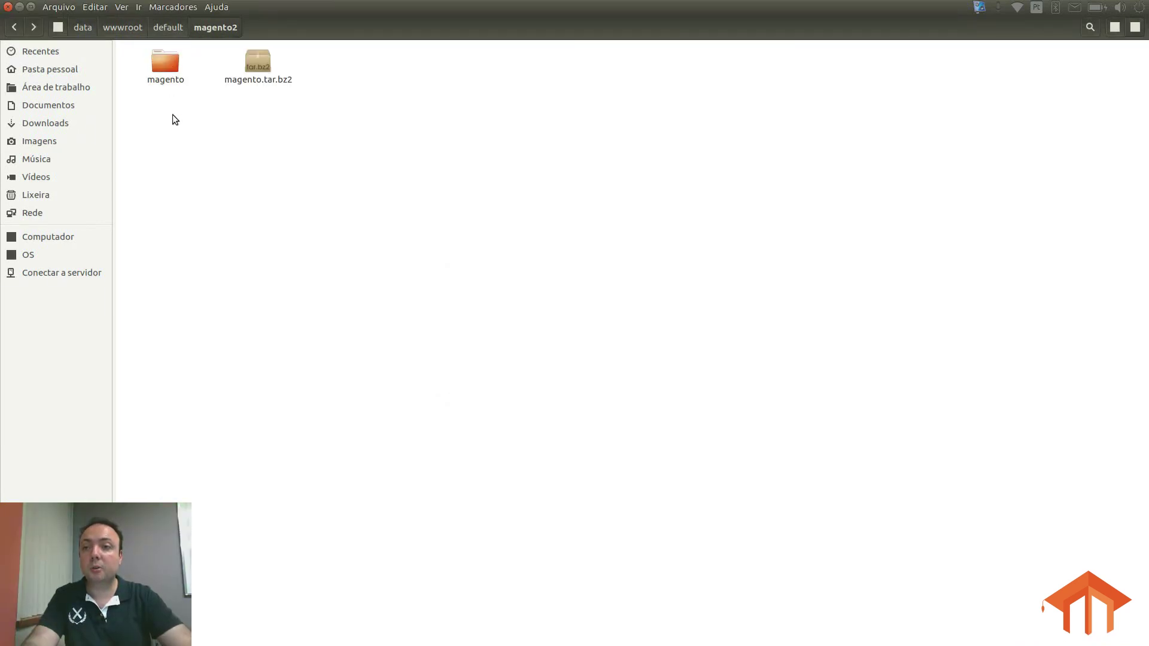
# Step: Move all files from the extracted magento folder up into magento2
pyautogui.doubleClick(170, 64)
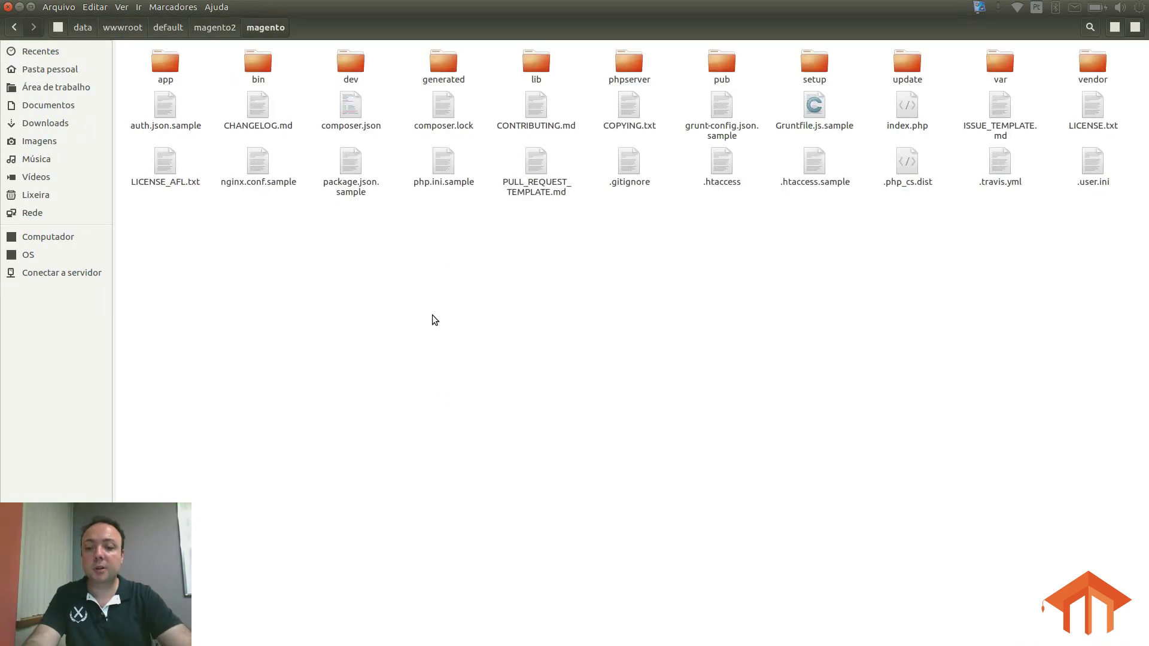
pyautogui.hotkey('ctrl', 'a')
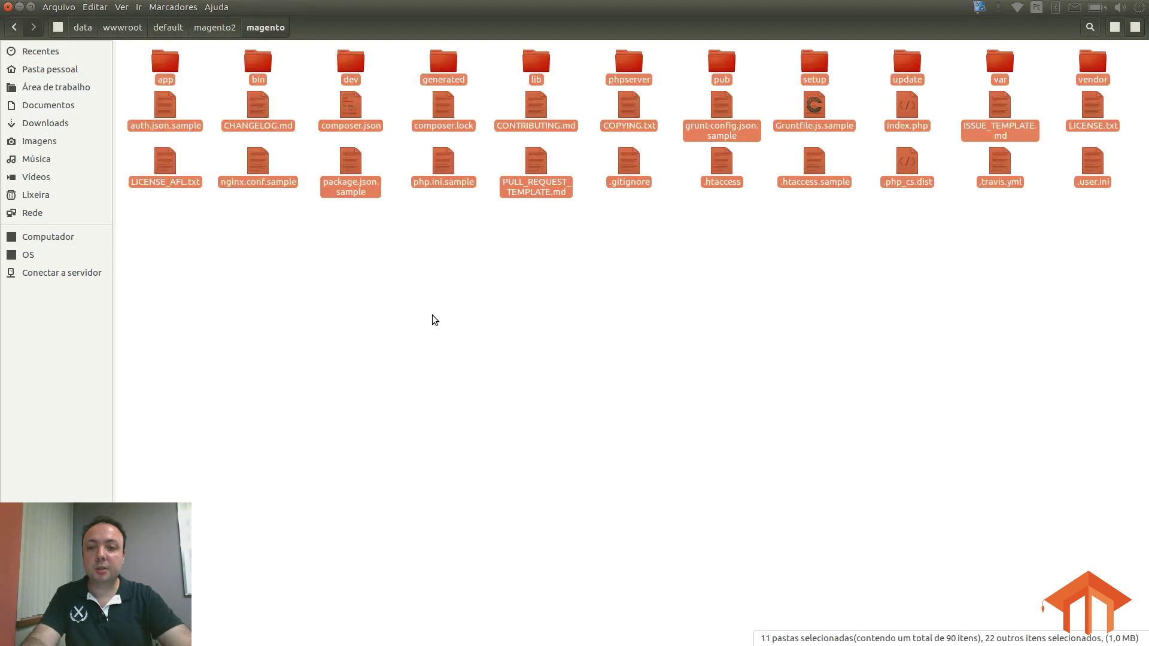
pyautogui.click(223, 28)
pyautogui.click(315, 151)
pyautogui.hotkey('ctrl', 'v')
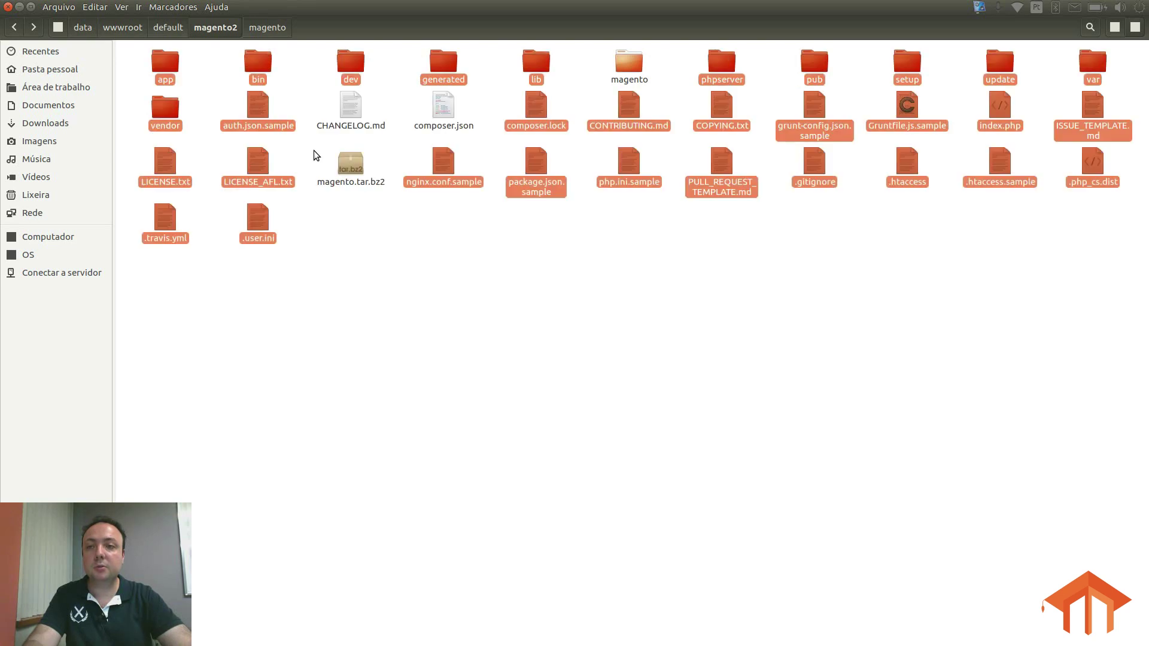
# Step: Delete the empty magento folder and magento.tar.bz2
pyautogui.click(399, 274)
pyautogui.click(351, 163)
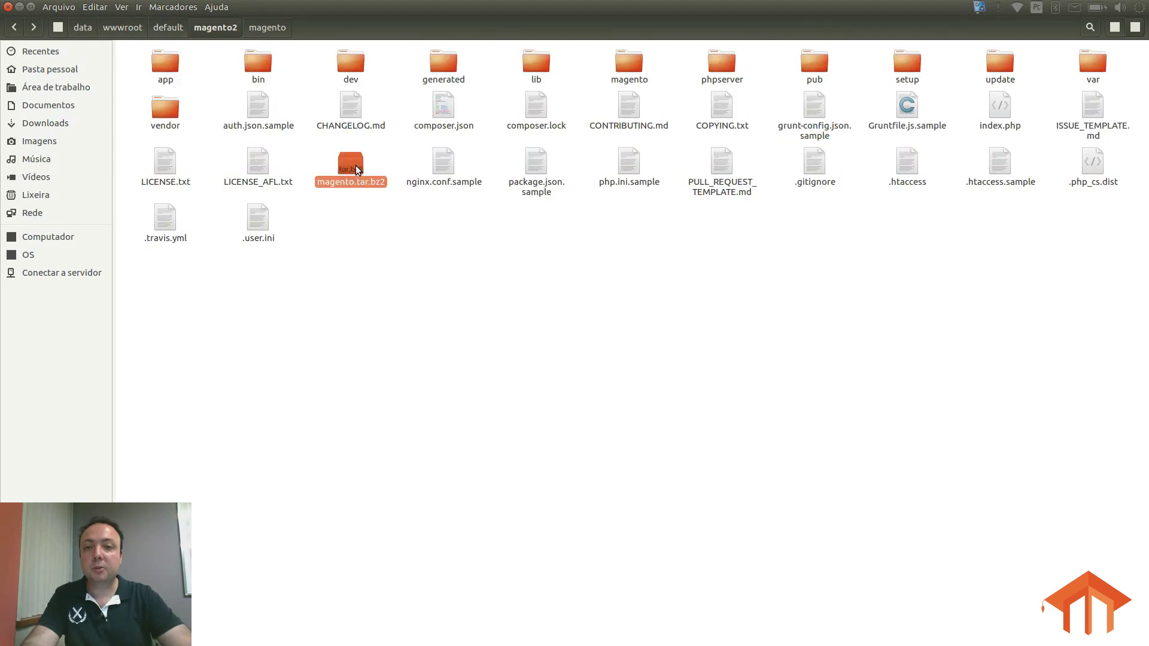
pyautogui.keyDown('ctrl'); pyautogui.click(626, 62); pyautogui.keyUp('ctrl')
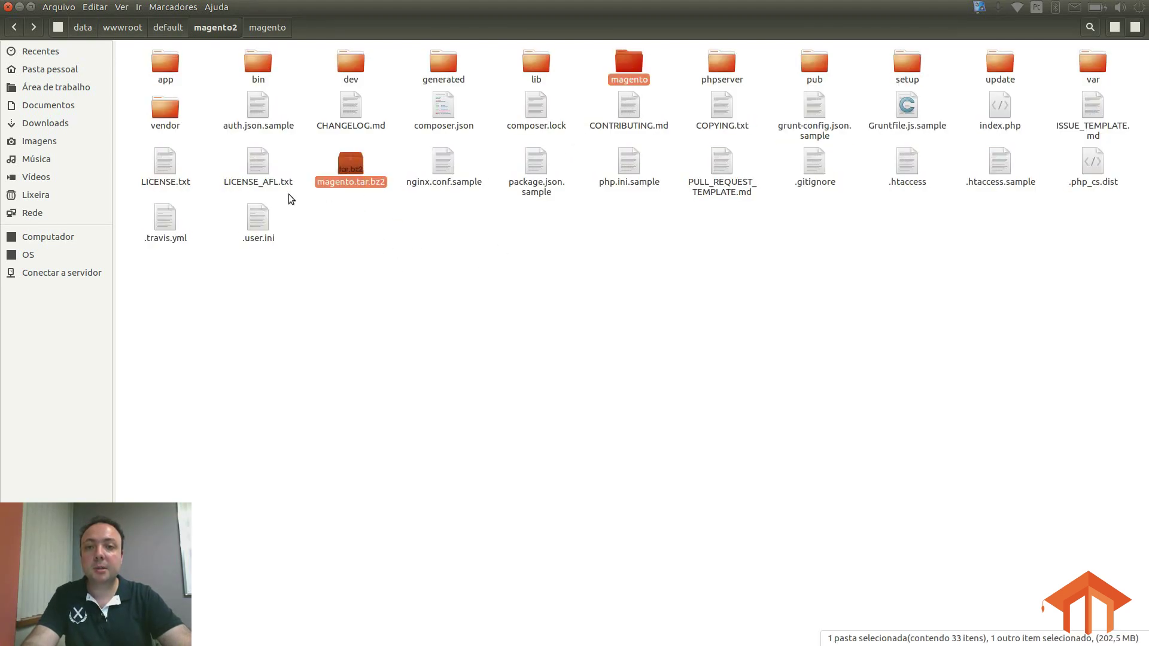
pyautogui.press('Delete')
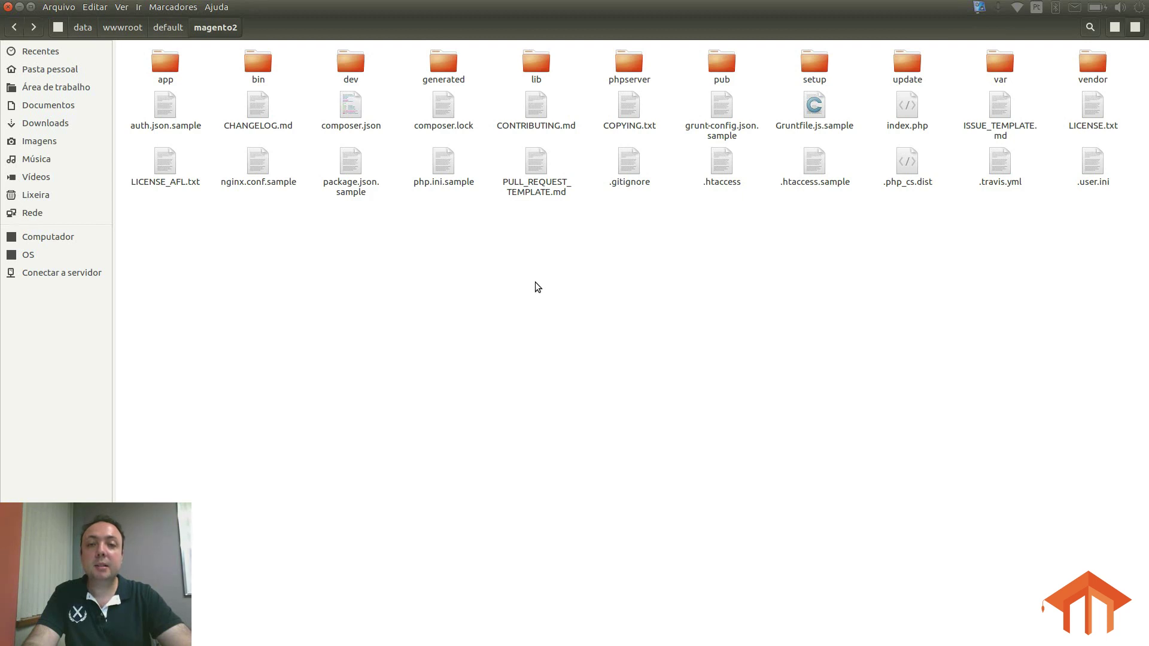
# Step: Open the Permissões tab of magento2's Propriedades from the default folder
pyautogui.click(166, 28)
pyautogui.click(178, 112)
pyautogui.rightClick(163, 60)
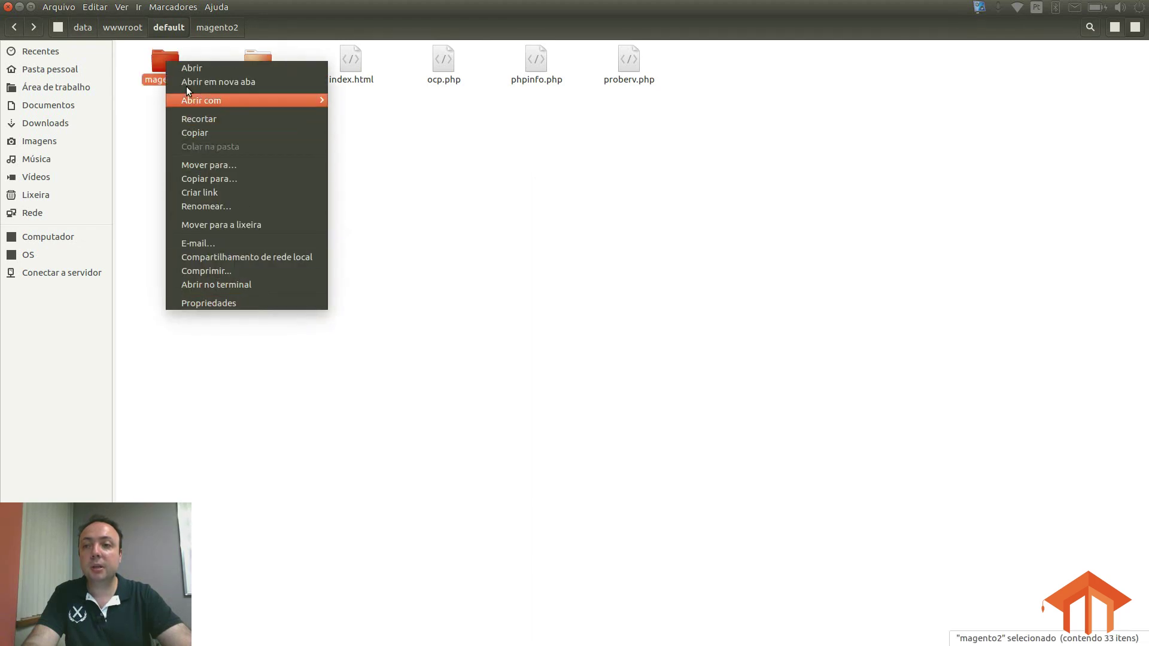
pyautogui.click(144, 144)
pyautogui.rightClick(157, 67)
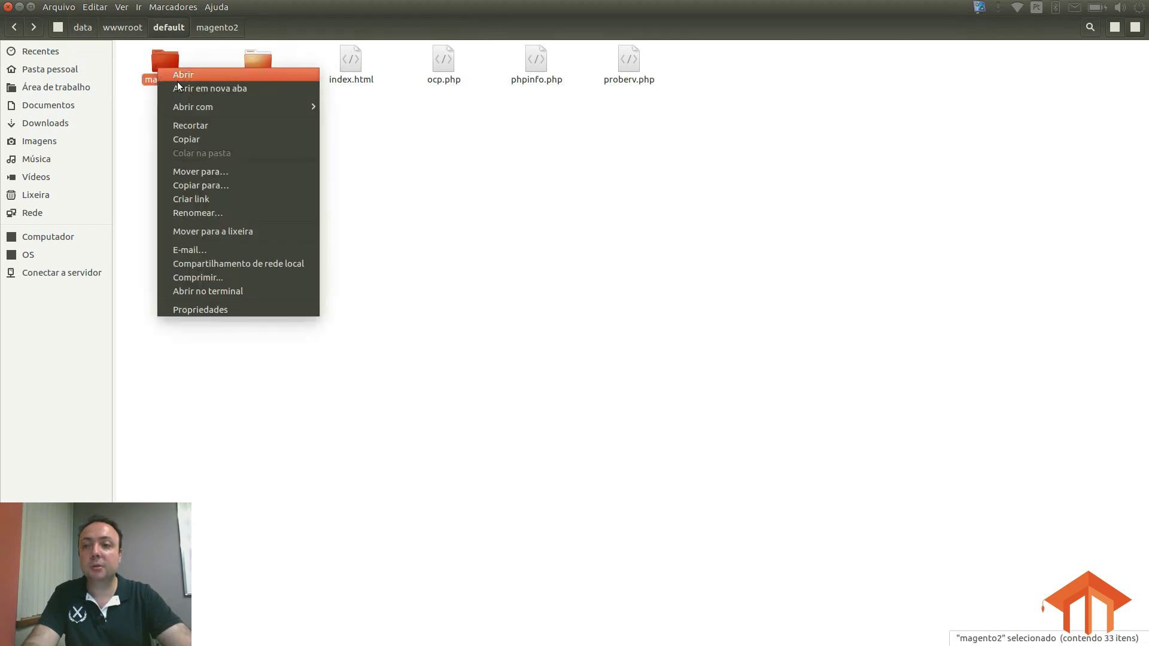
pyautogui.click(253, 309)
pyautogui.click(494, 234)
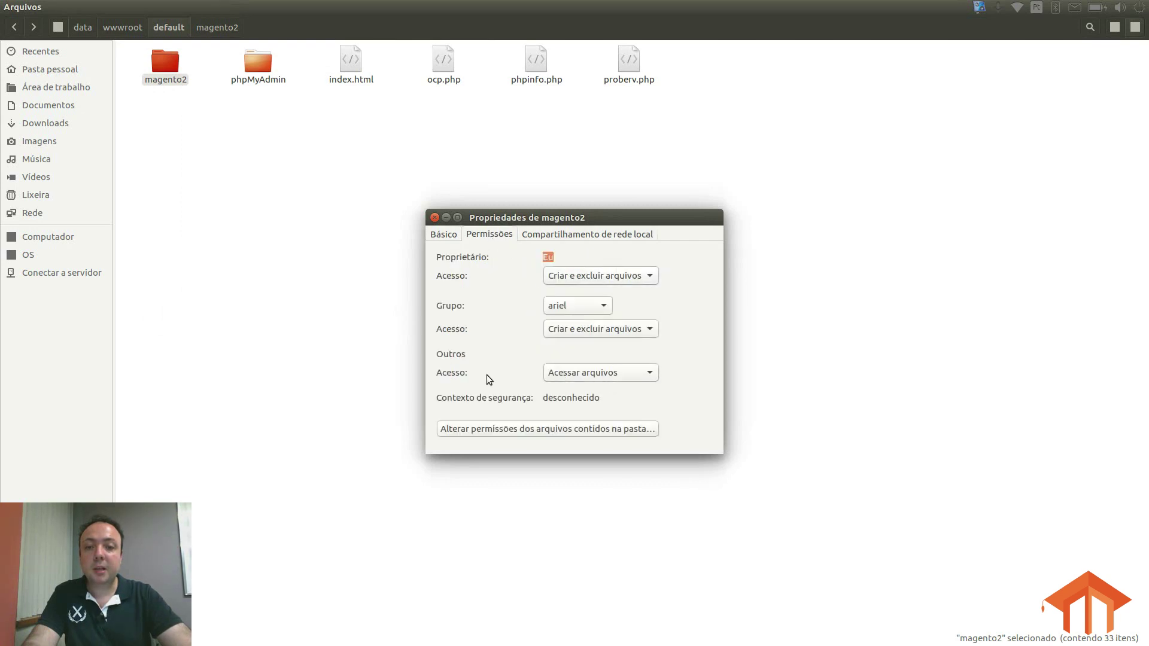
# Step: Set access for Outros to Criar e excluir arquivos
pyautogui.click(562, 371)
pyautogui.click(564, 372)
pyautogui.click(563, 372)
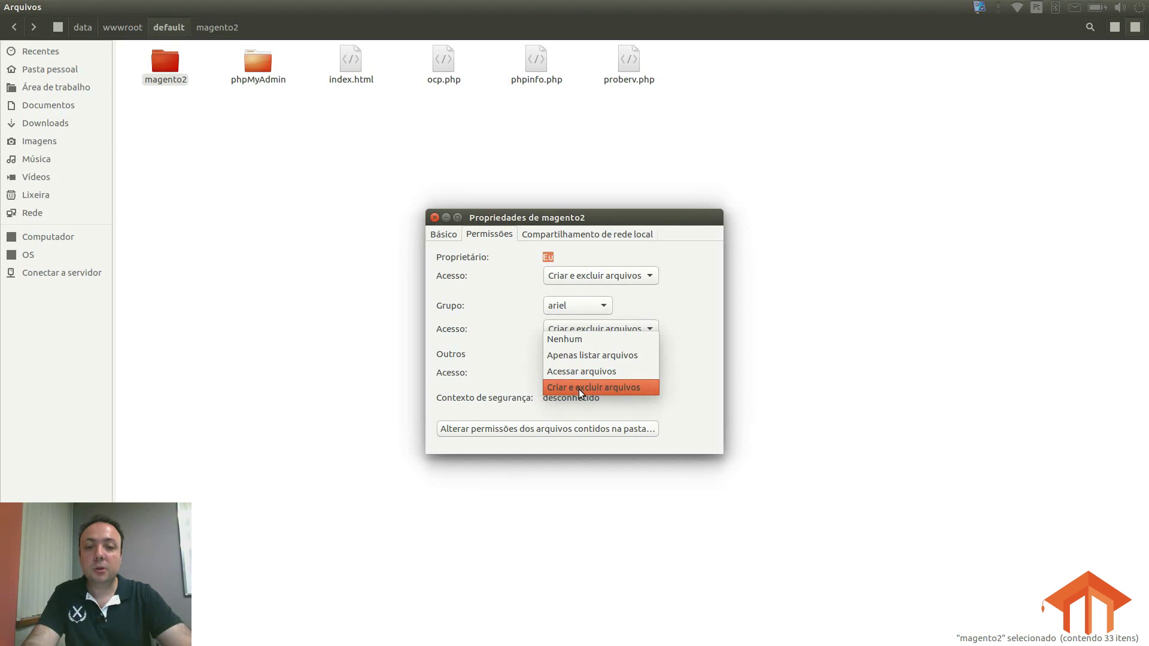
pyautogui.click(579, 389)
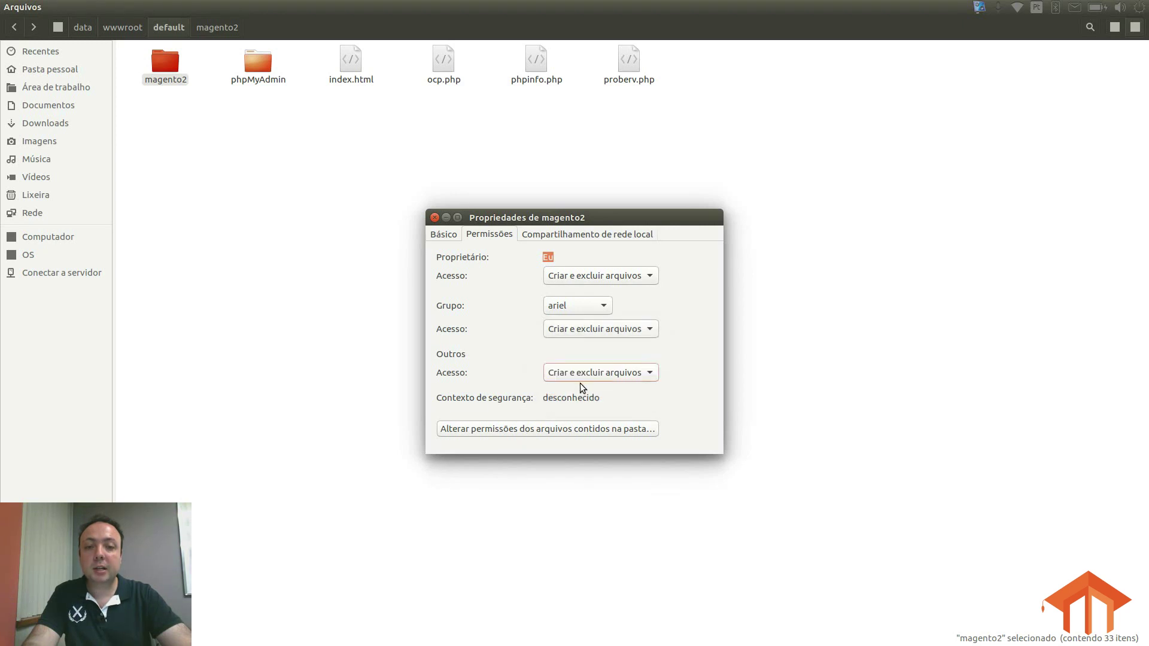
pyautogui.click(579, 375)
pyautogui.click(579, 375)
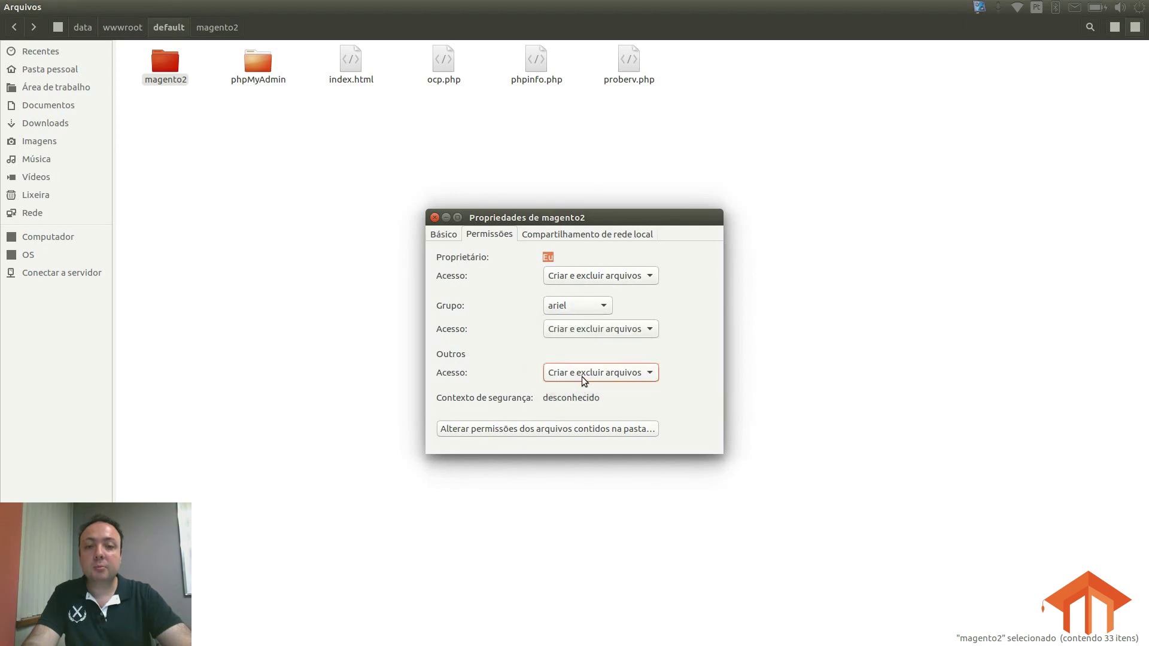
pyautogui.moveTo(595, 220); pyautogui.dragTo(643, 183)
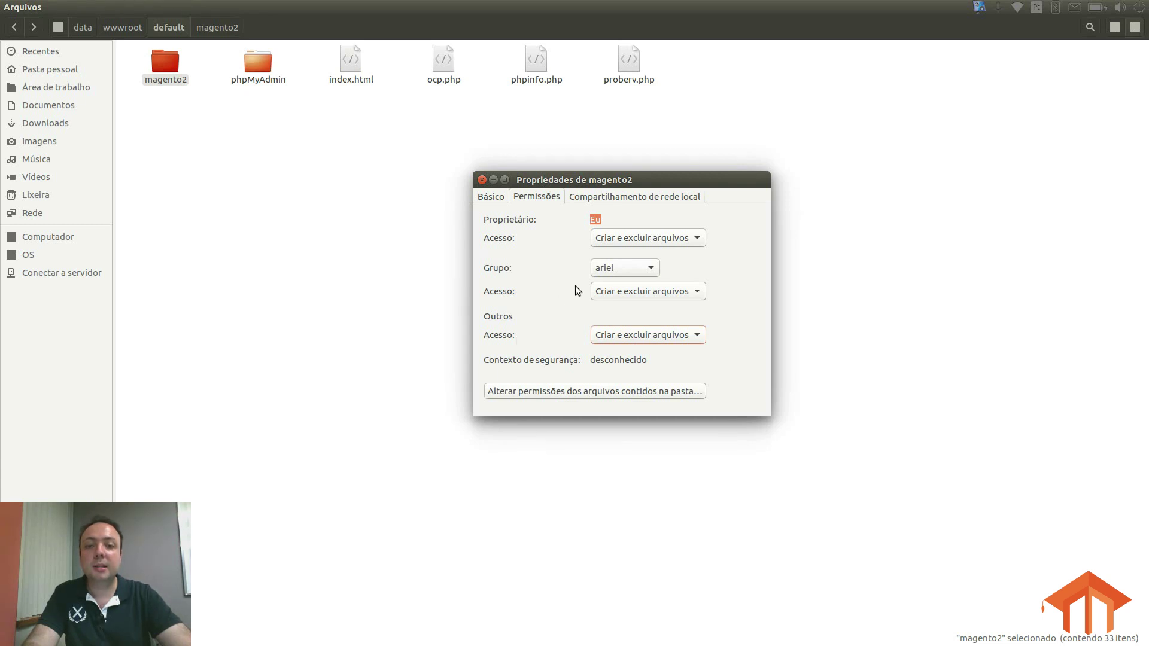
# Step: Give others Leitura e escrita on files and Criar e excluir arquivos on folders recursively, then close
pyautogui.click(570, 392)
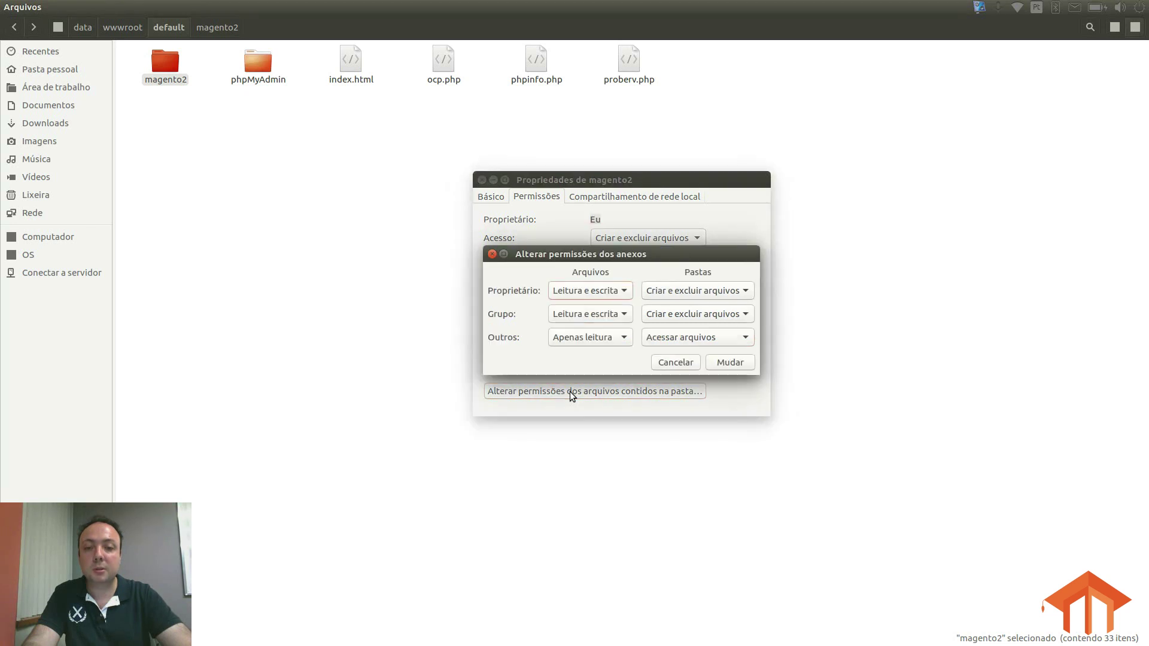
pyautogui.click(584, 338)
pyautogui.click(586, 336)
pyautogui.click(590, 340)
pyautogui.click(589, 351)
pyautogui.click(664, 339)
pyautogui.click(665, 355)
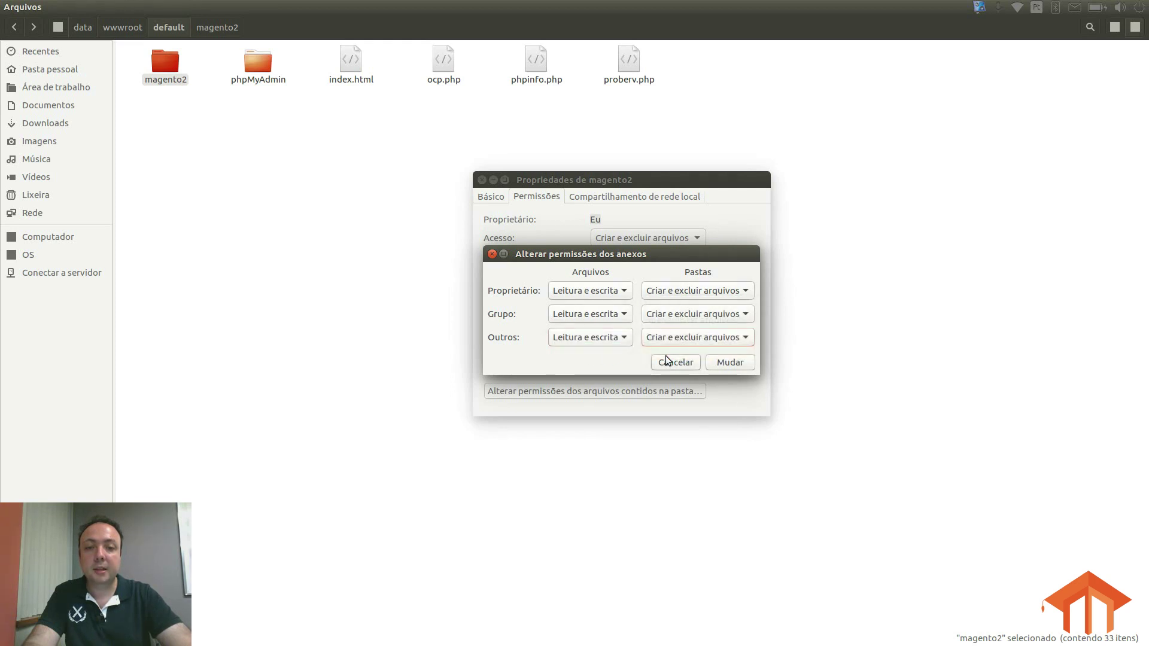
pyautogui.click(730, 363)
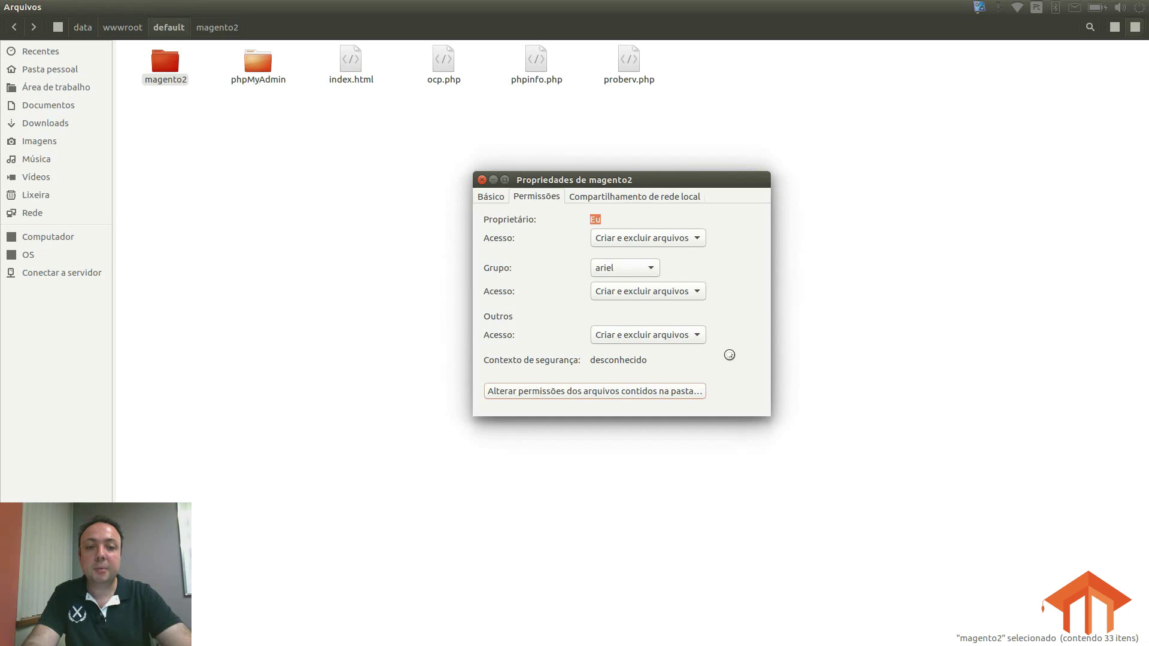
pyautogui.click(482, 180)
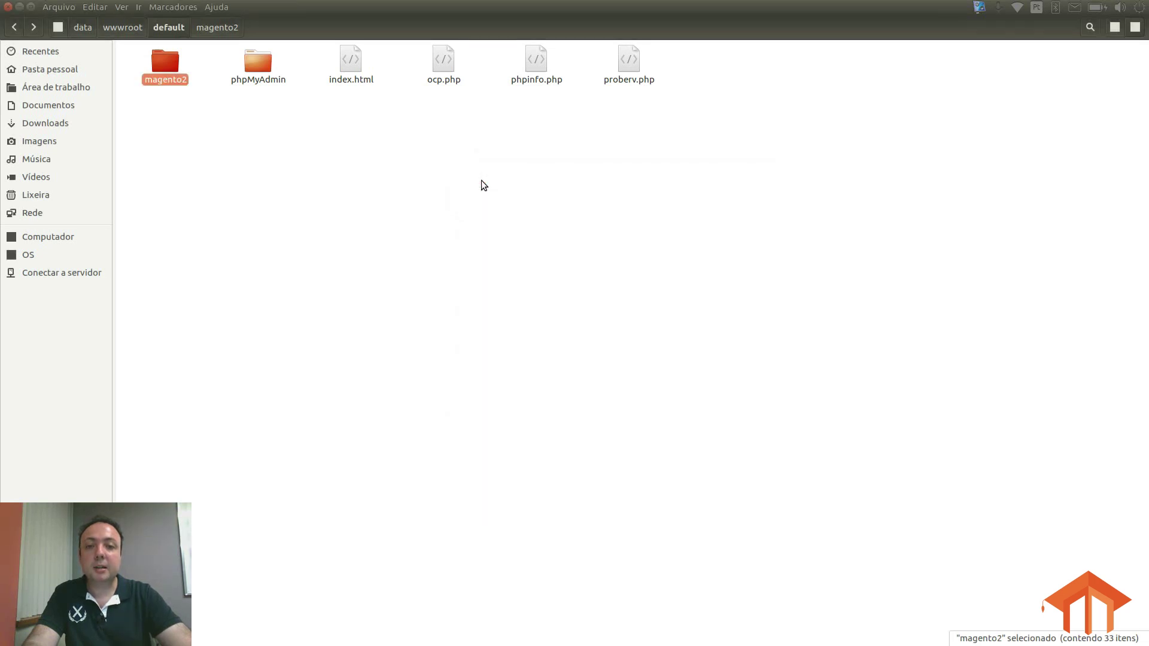
# Step: Open magento2 and look over its Magento files, such as dev and composer.json
pyautogui.doubleClick(161, 67)
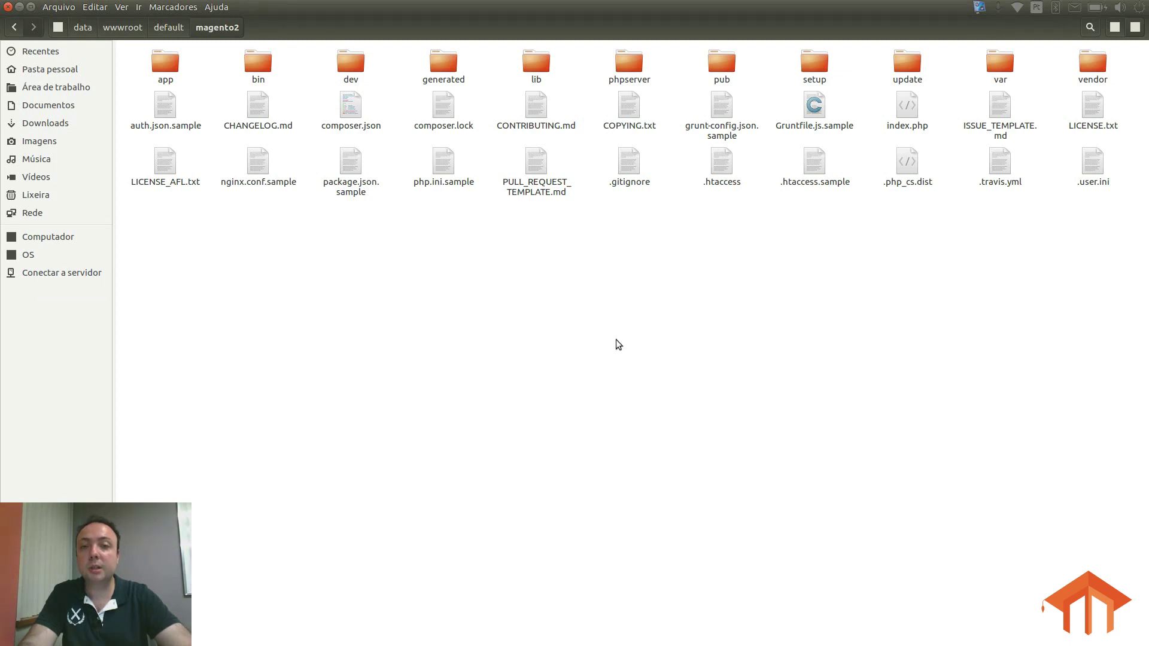
pyautogui.click(349, 56)
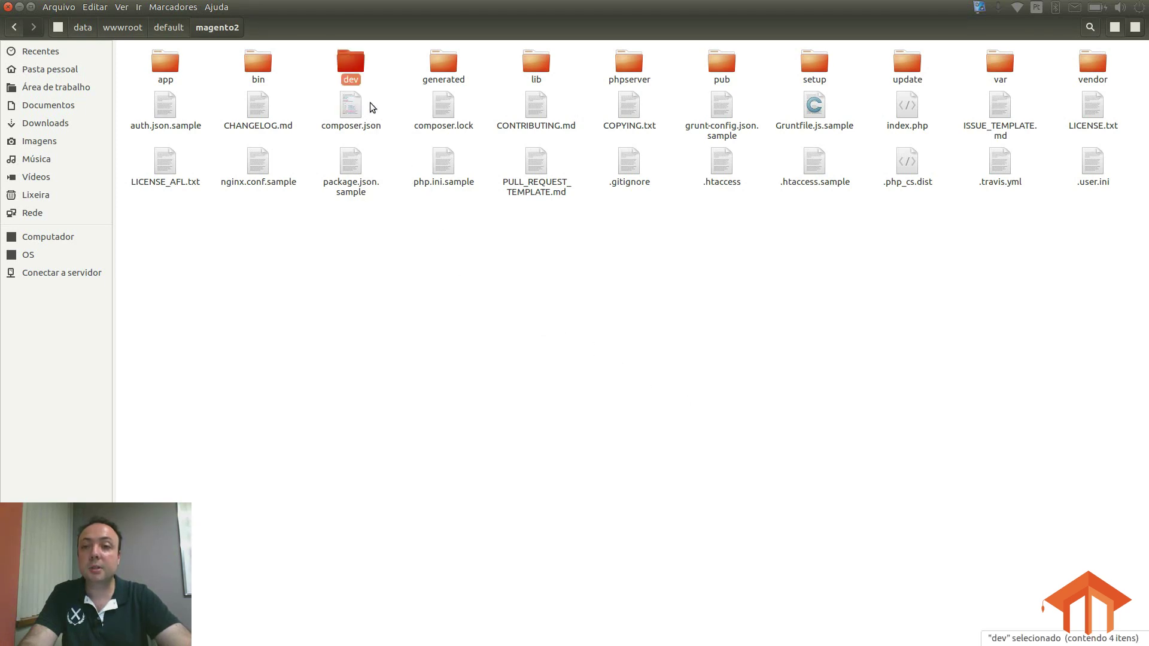
pyautogui.click(356, 111)
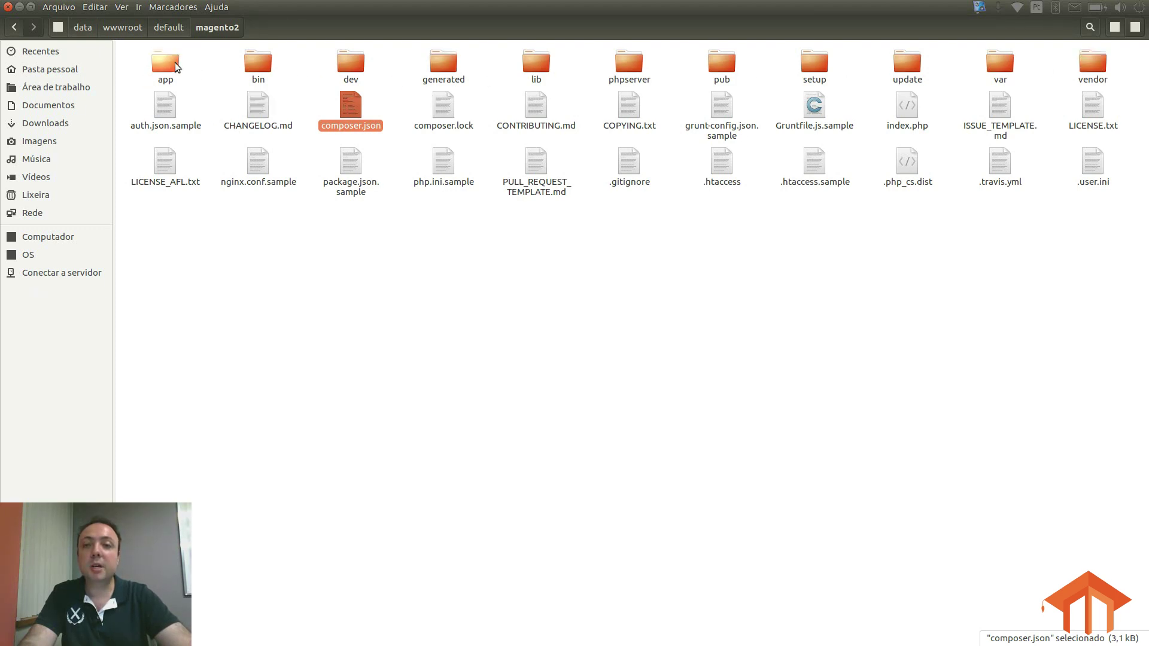
pyautogui.click(568, 318)
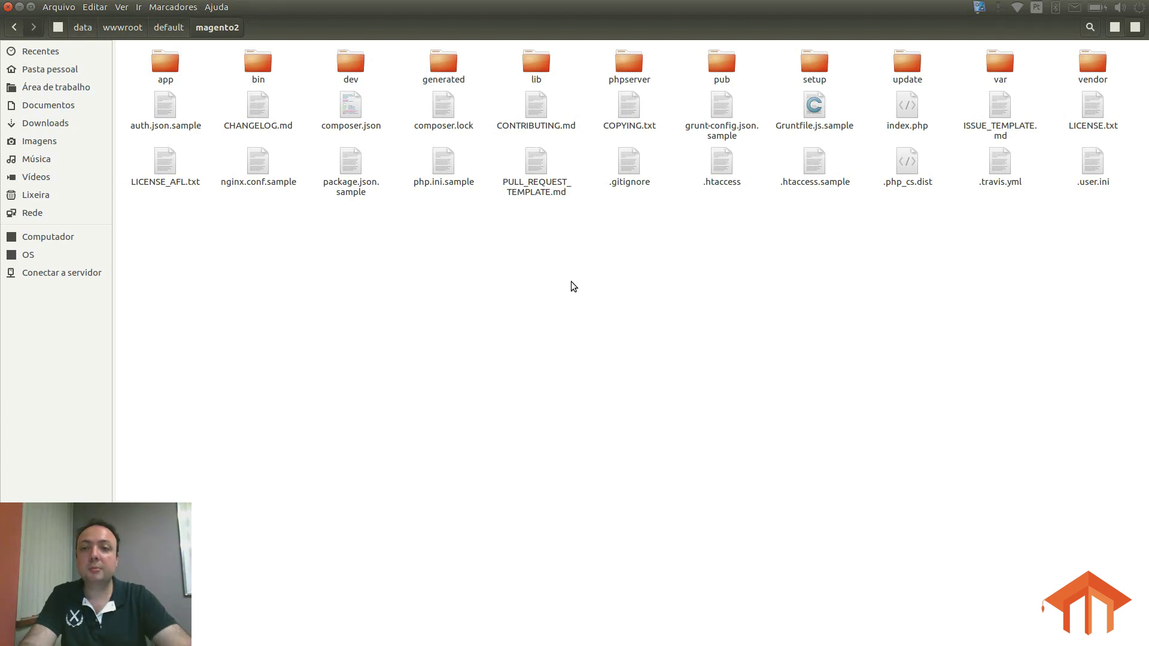
pyautogui.hotkey('alt', 'Tab')
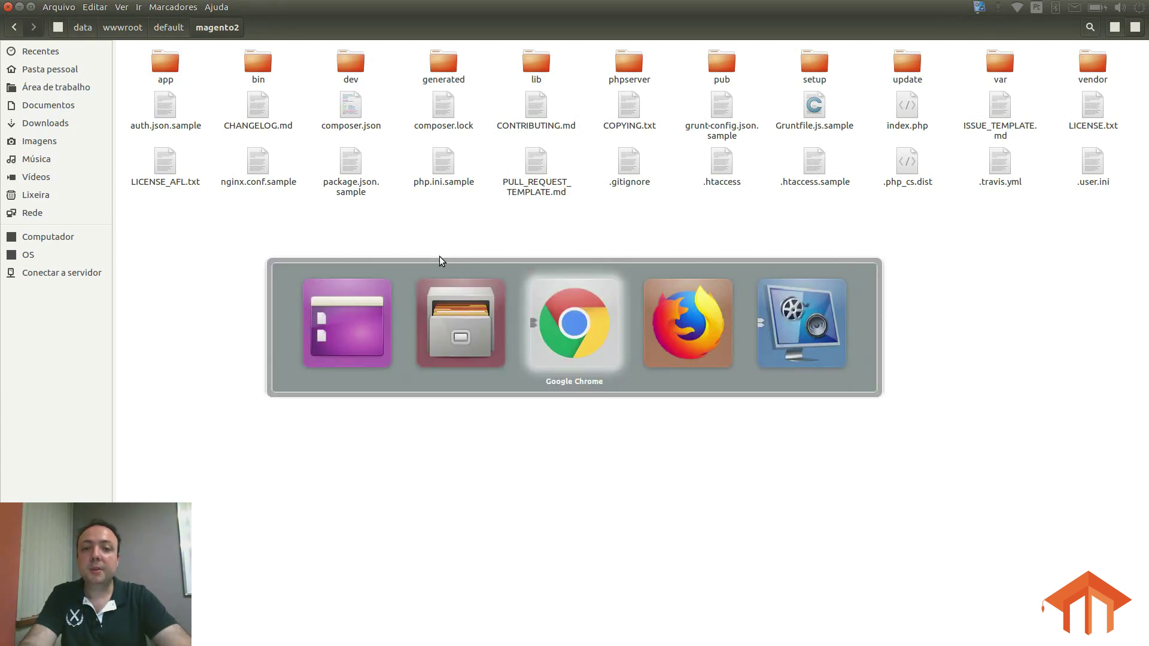
# Step: Reload the OneinStack page, then go to 127.0.0.1/phpMyAdmin
pyautogui.click(242, 332)
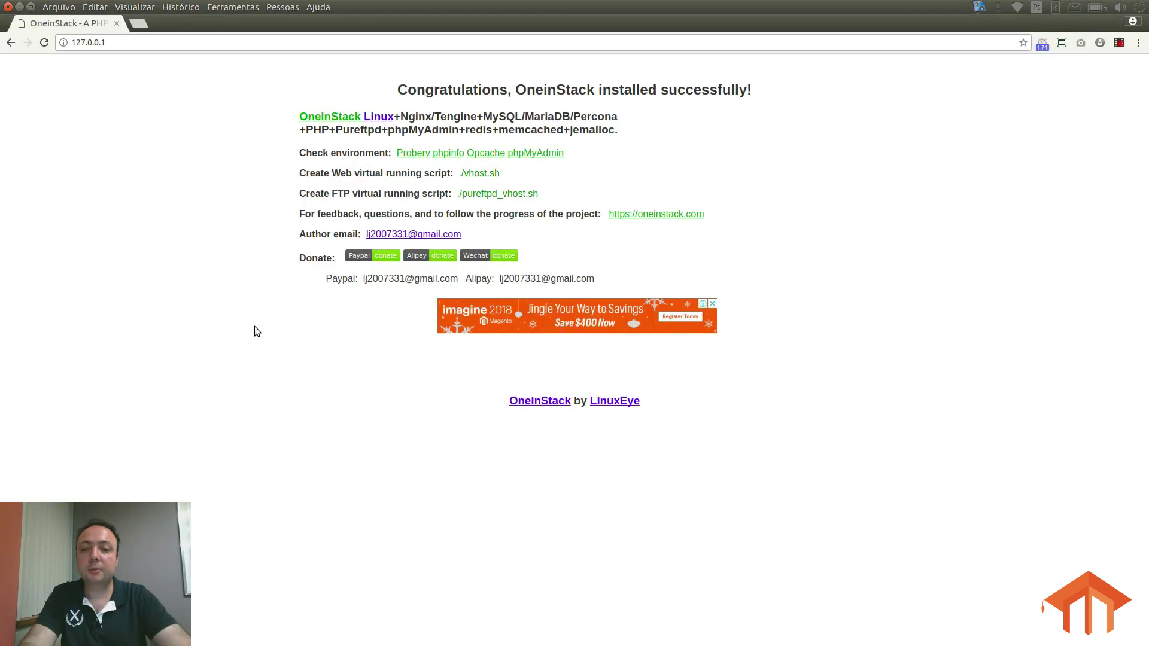
pyautogui.click(128, 43)
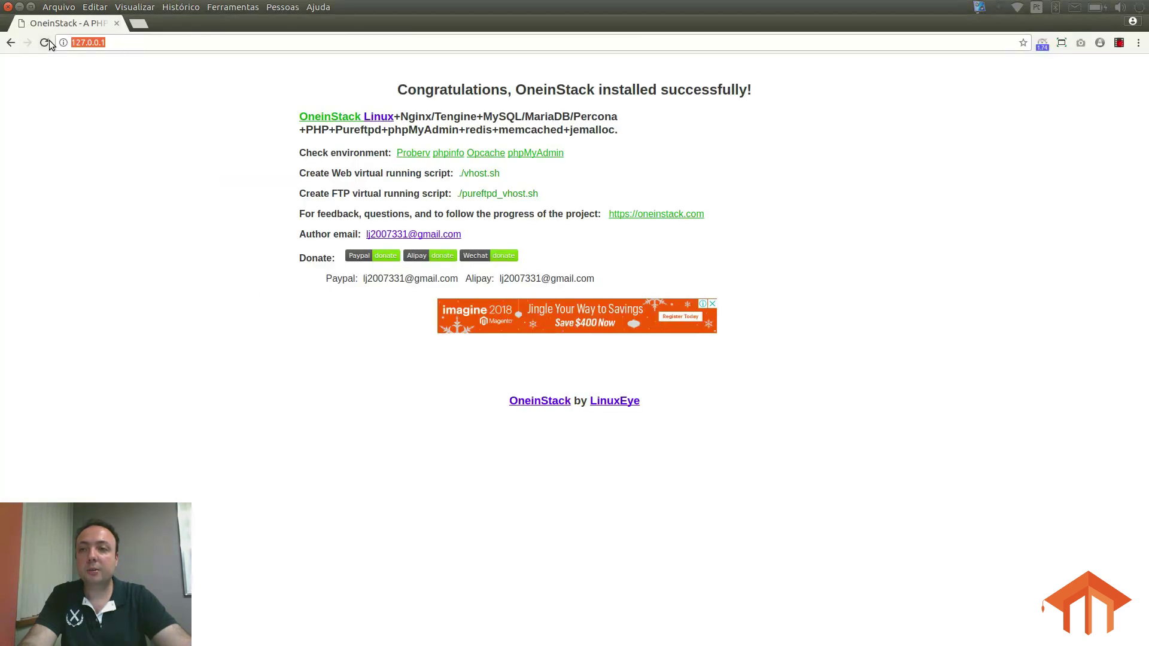
pyautogui.click(124, 44)
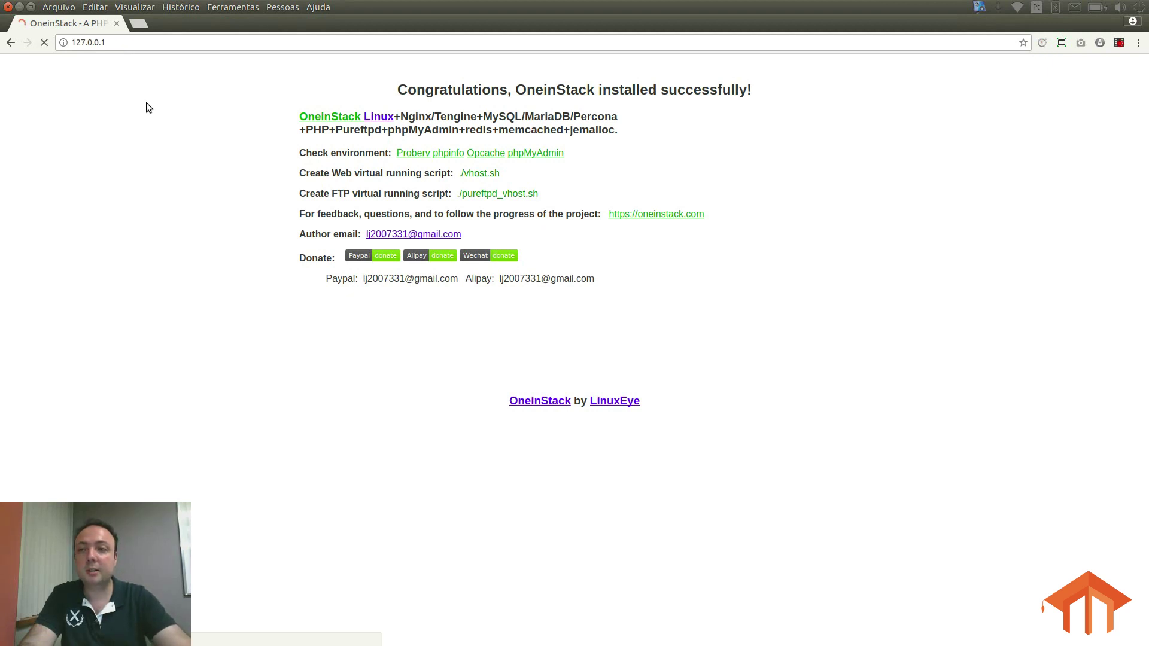
pyautogui.press('Return')
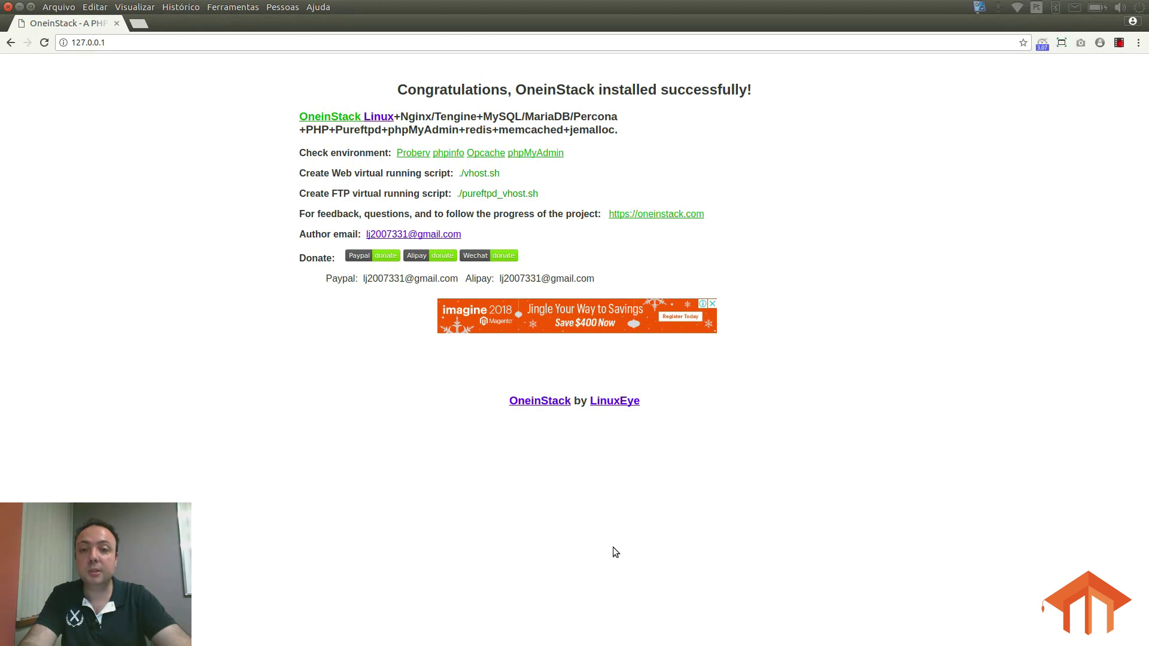
pyautogui.click(198, 42)
pyautogui.write('/phpMyAdmin/')
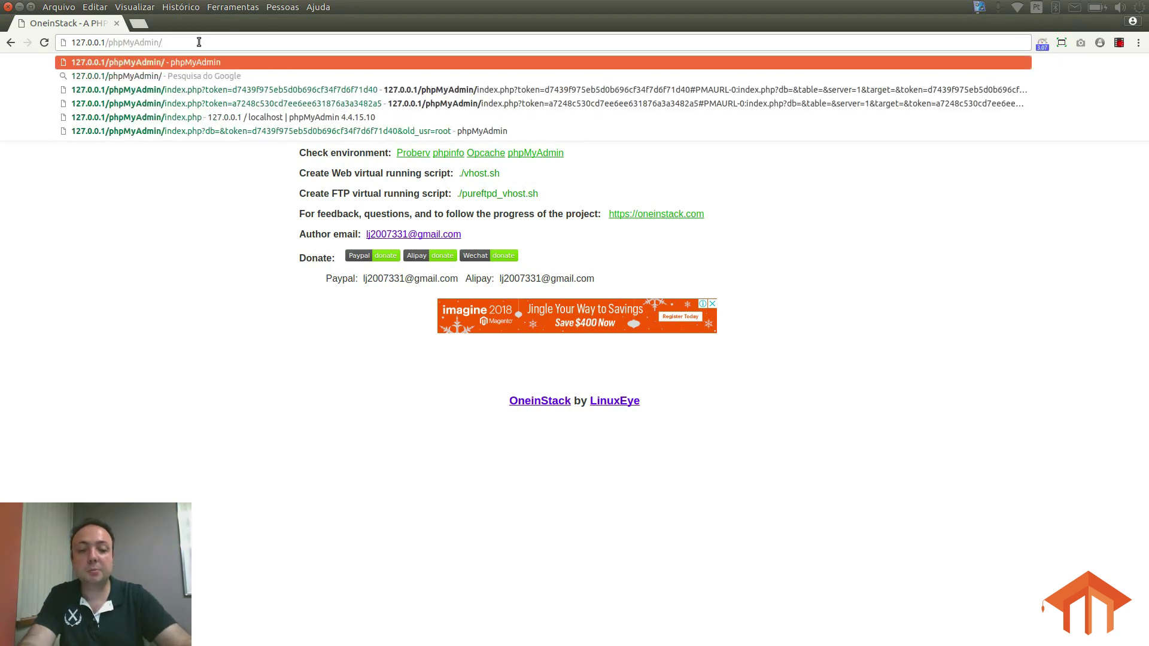
pyautogui.press('Return')
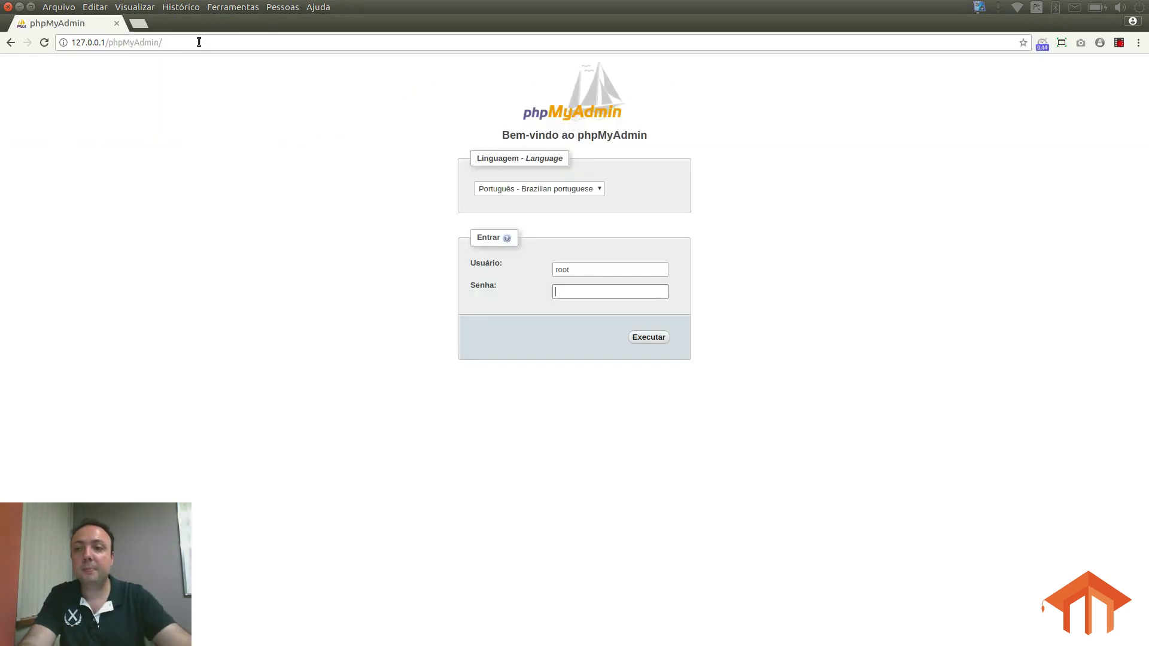
# Step: Log into phpMyAdmin as root with the account password
pyautogui.click(598, 268)
pyautogui.moveTo(599, 268); pyautogui.dragTo(464, 262)
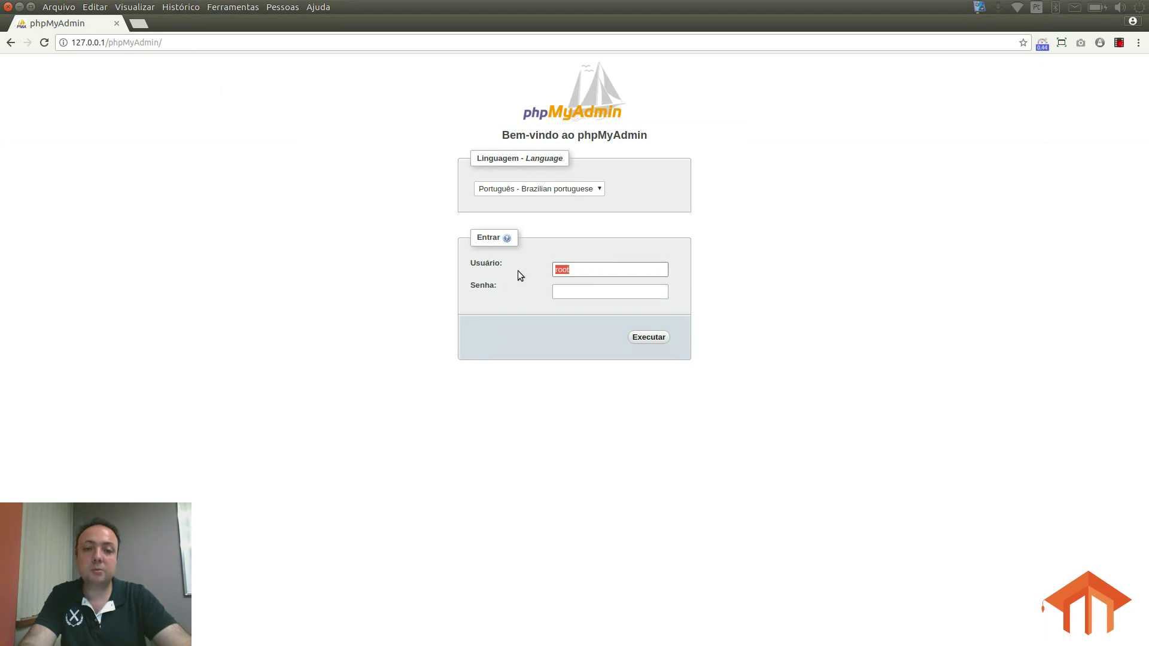
pyautogui.click(584, 271)
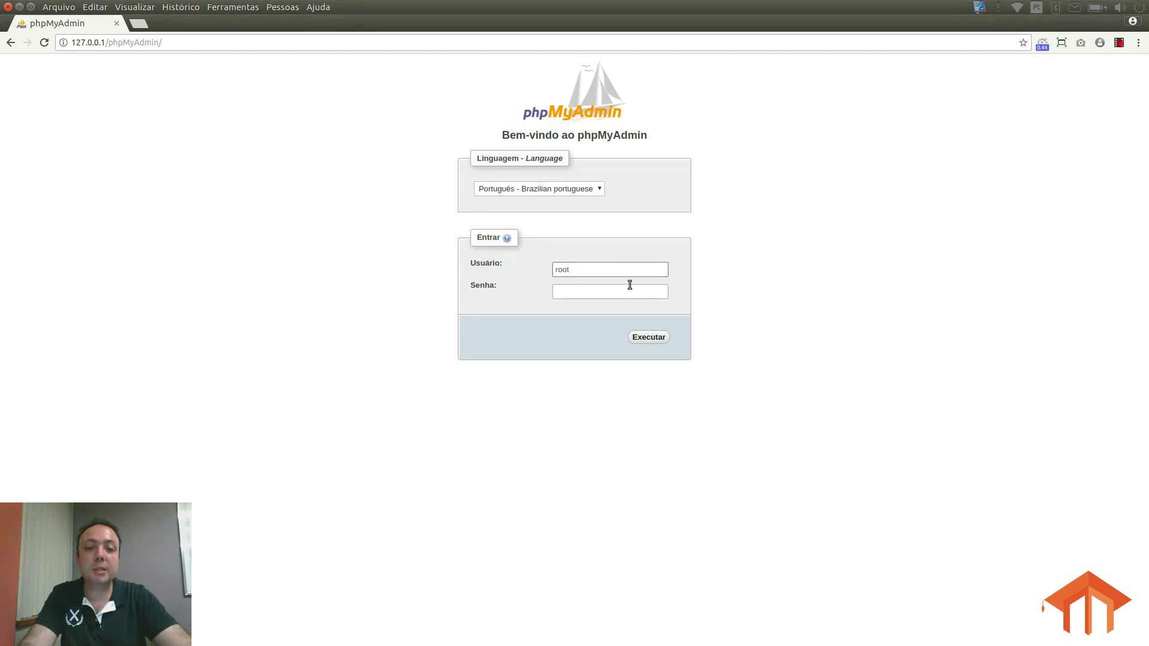
pyautogui.moveTo(585, 270); pyautogui.dragTo(540, 276)
pyautogui.click(584, 293)
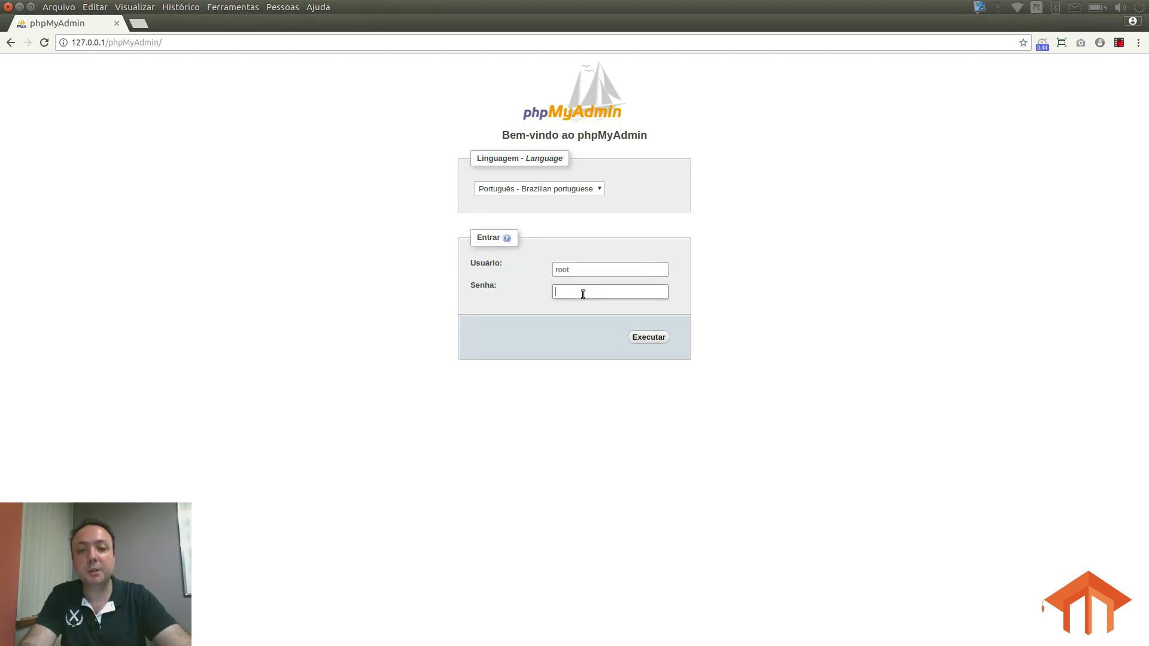
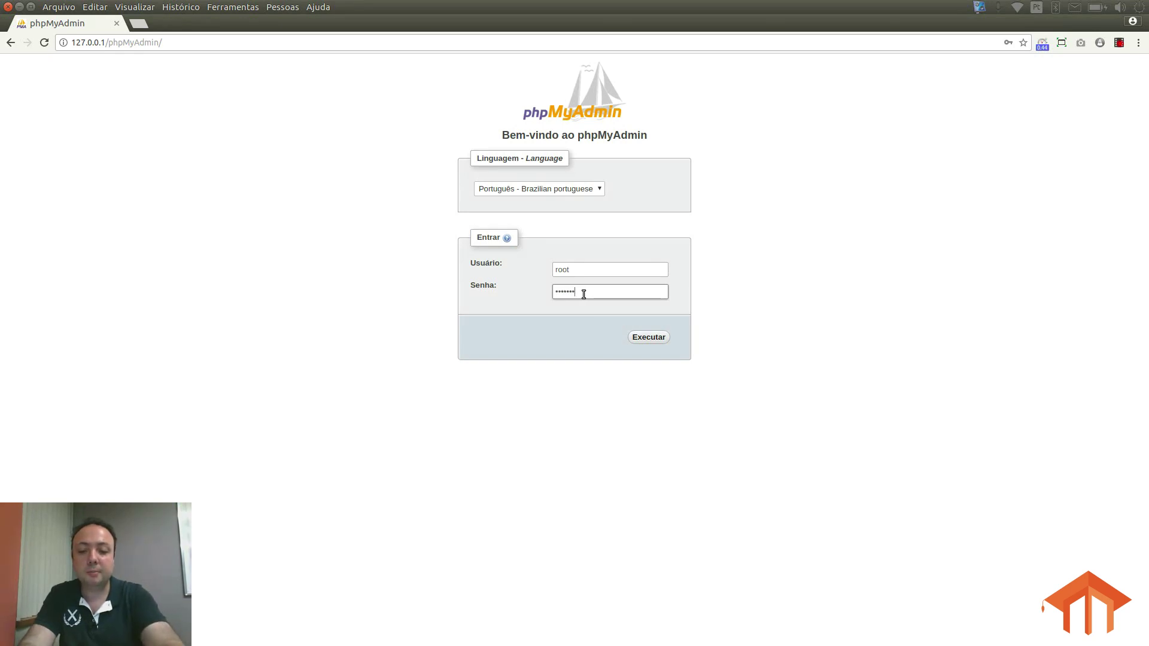
pyautogui.press('Return')
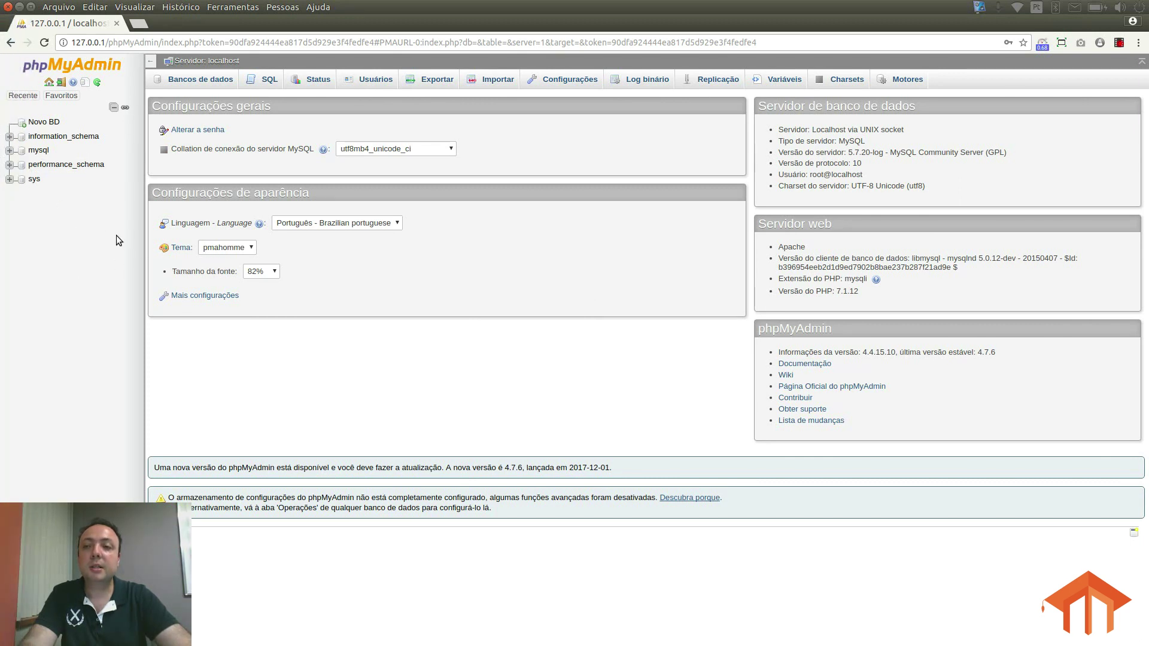
# Step: In phpMyAdmin, create a database named magento2 using utf8_general_ci collation
pyautogui.click(47, 123)
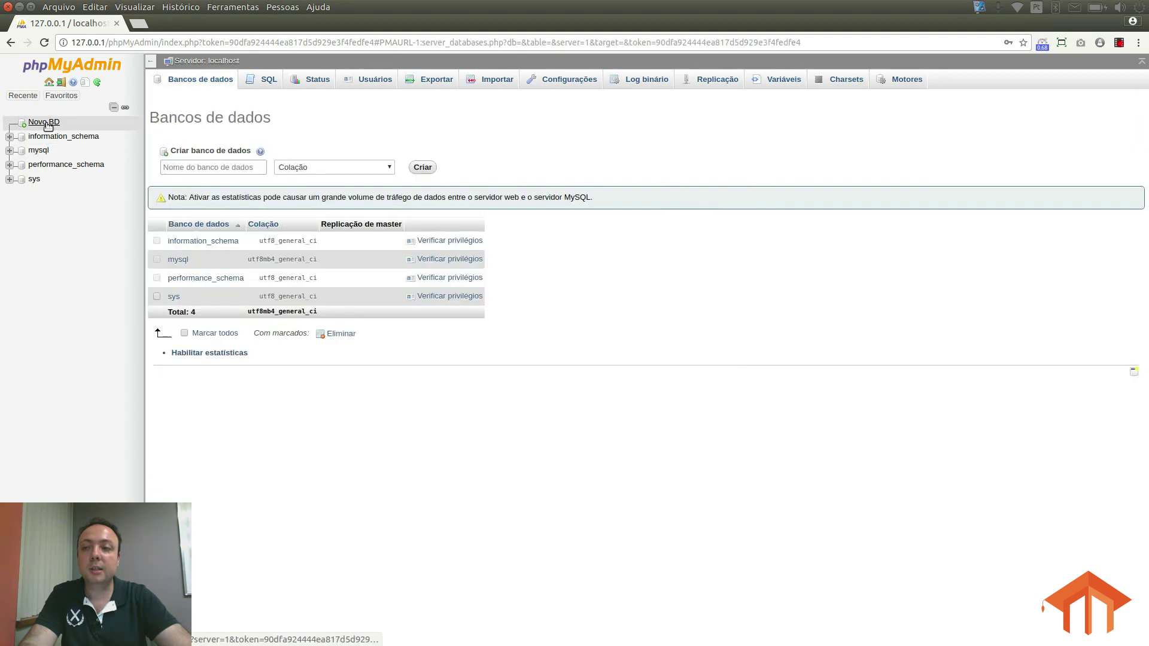
pyautogui.click(242, 171)
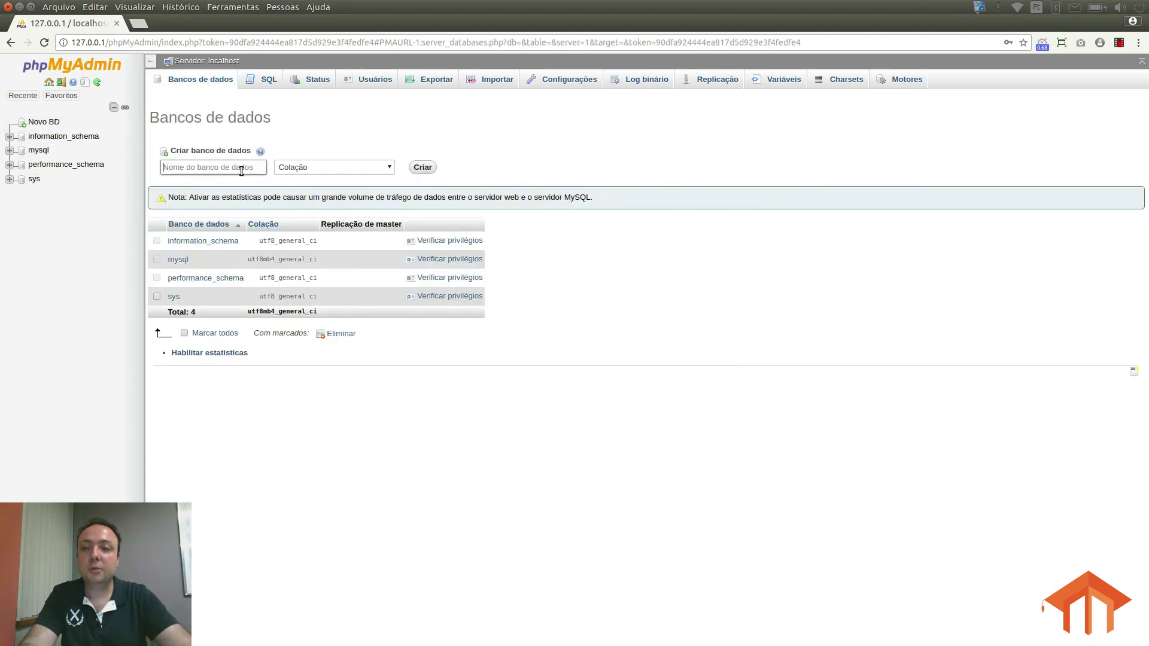
pyautogui.write('magento')
pyautogui.write('2')
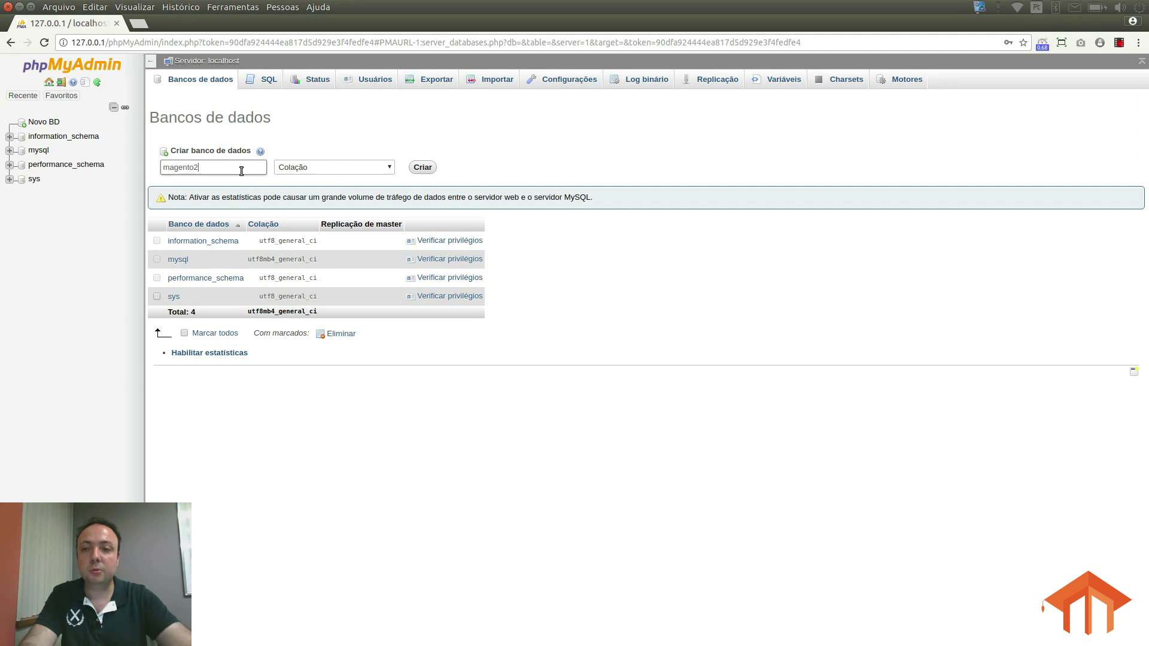
pyautogui.click(376, 168)
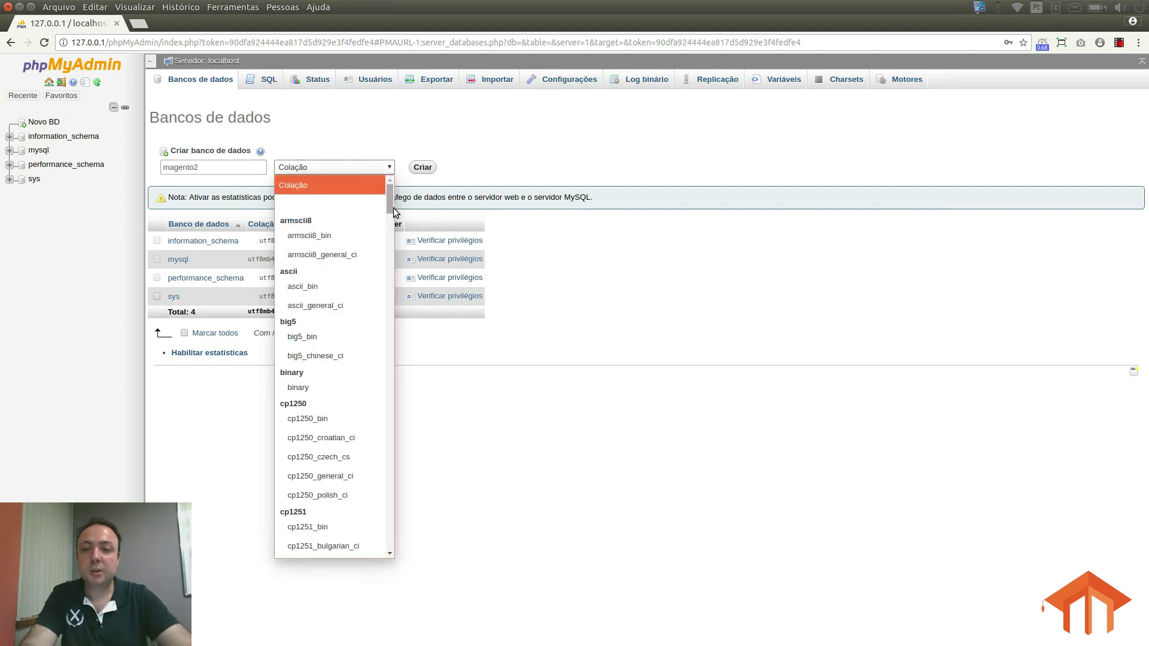
pyautogui.moveTo(389, 199); pyautogui.dragTo(404, 479)
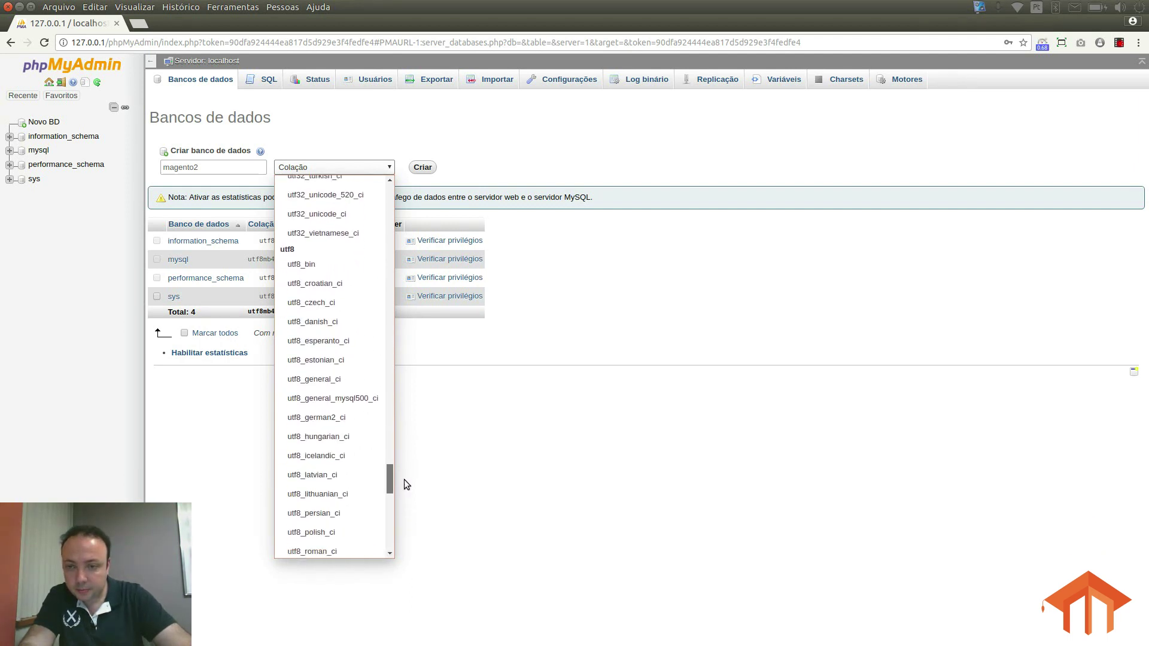
pyautogui.click(332, 381)
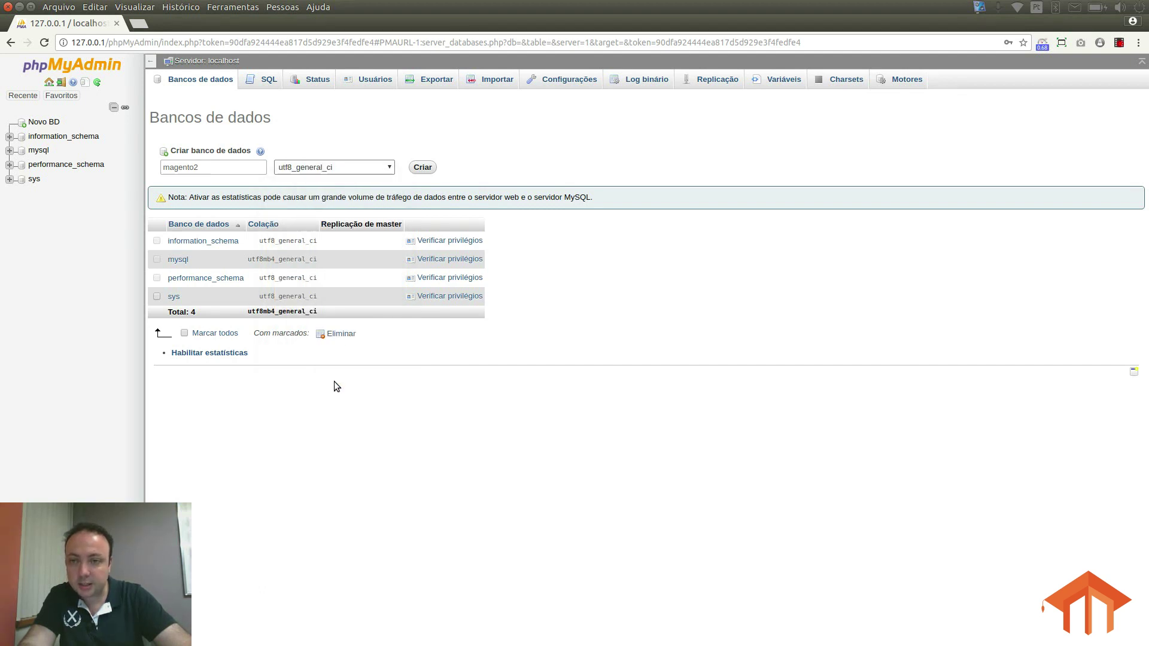
pyautogui.click(422, 167)
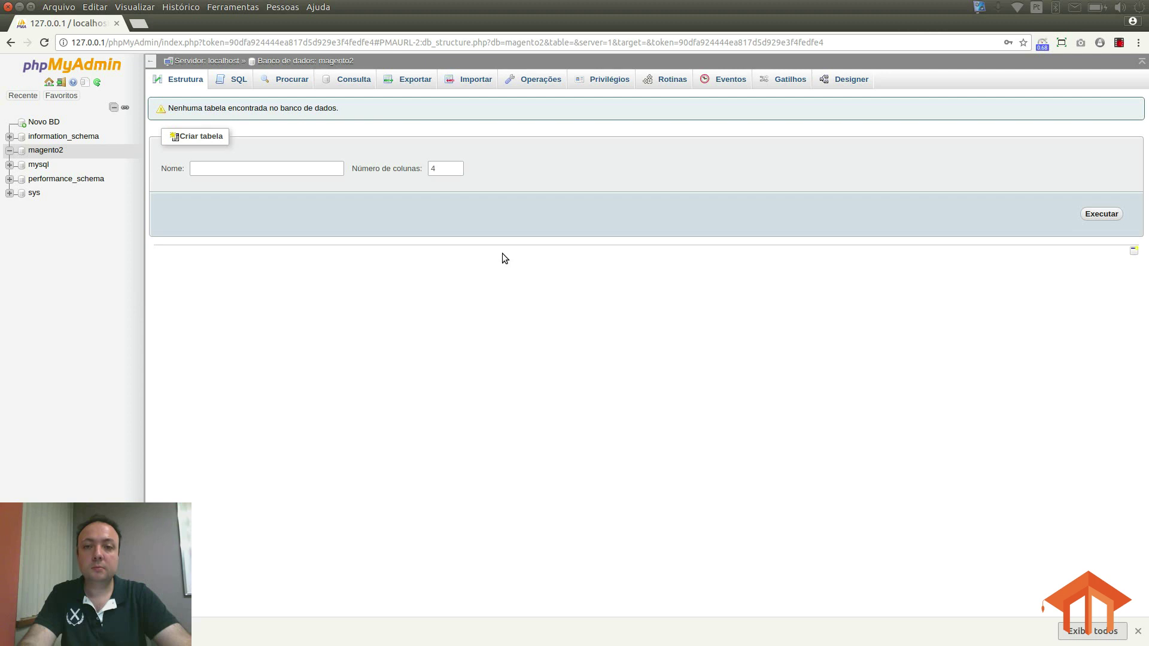
# Step: Load 127.0.0.1/magento2/ in a new browser tab
pyautogui.click(145, 24)
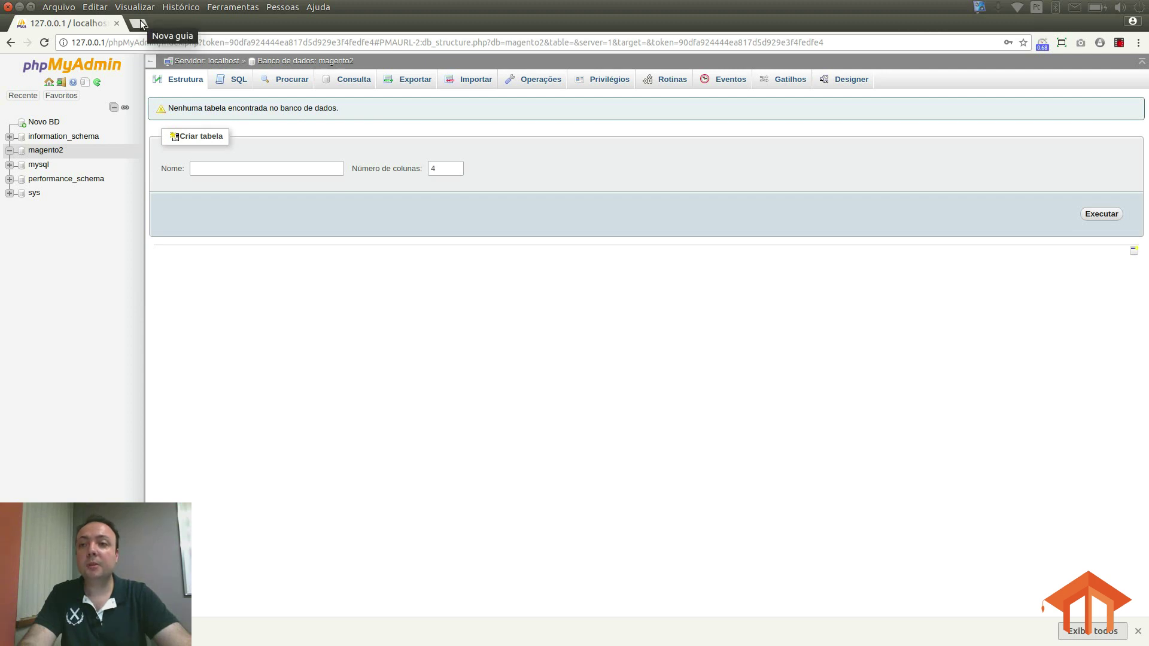
pyautogui.write('127.0.0.1')
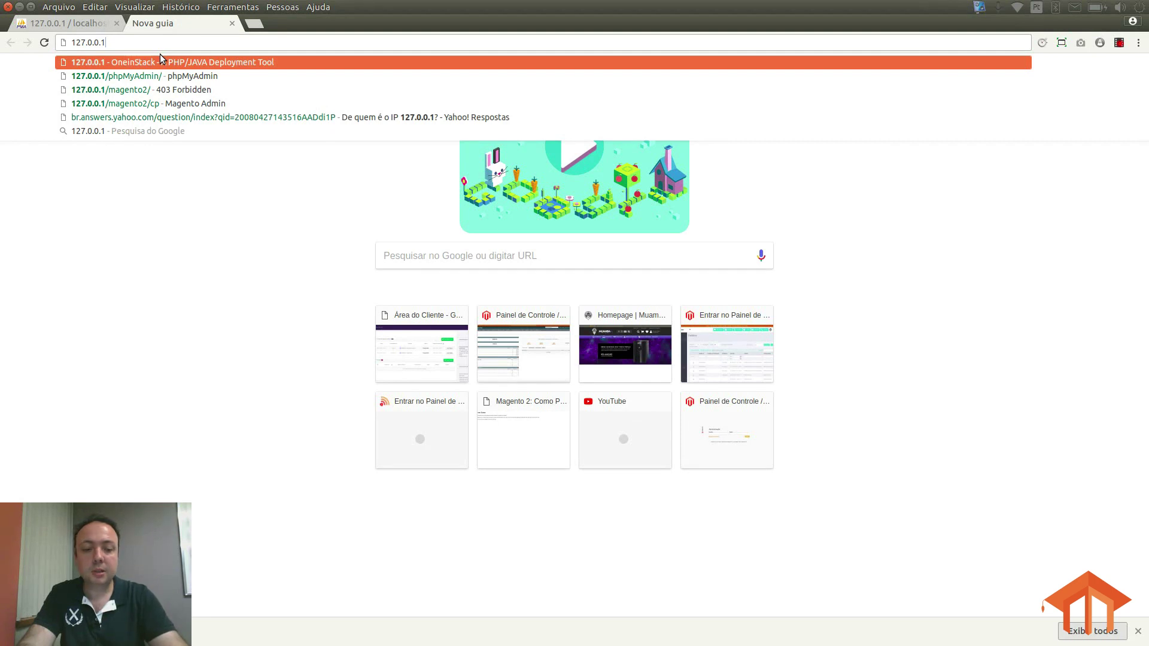
pyautogui.press('Down')
pyautogui.press('Down')
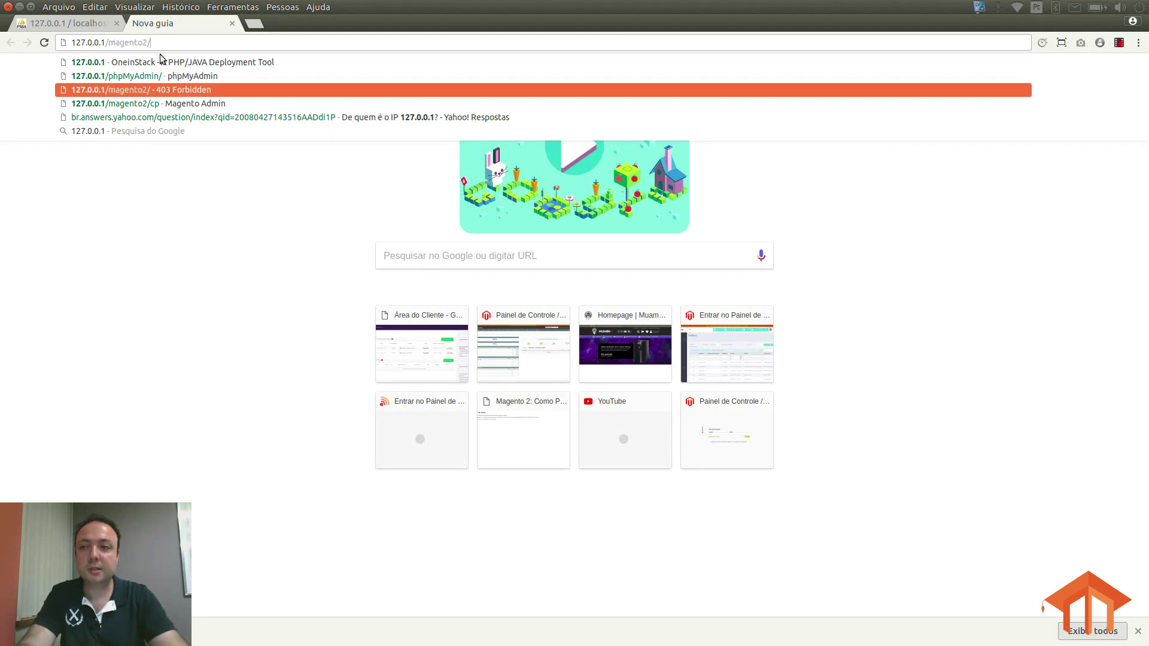
pyautogui.press('Return')
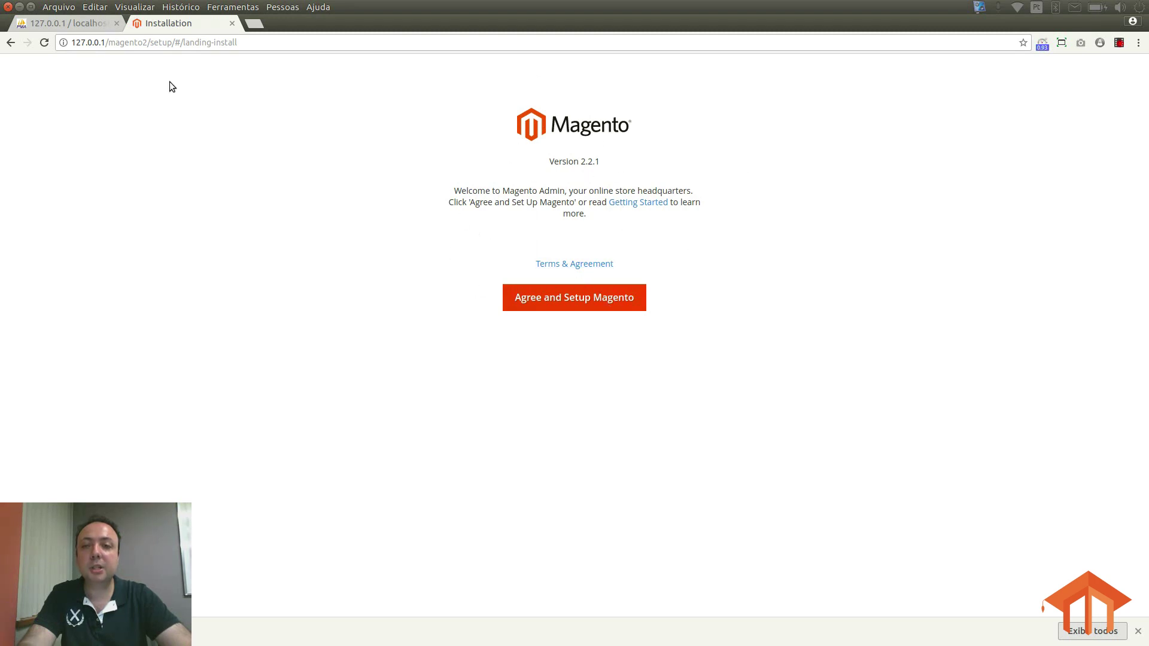
# Step: Agree to the terms, pass the readiness check and continue to Add a Database
pyautogui.click(570, 302)
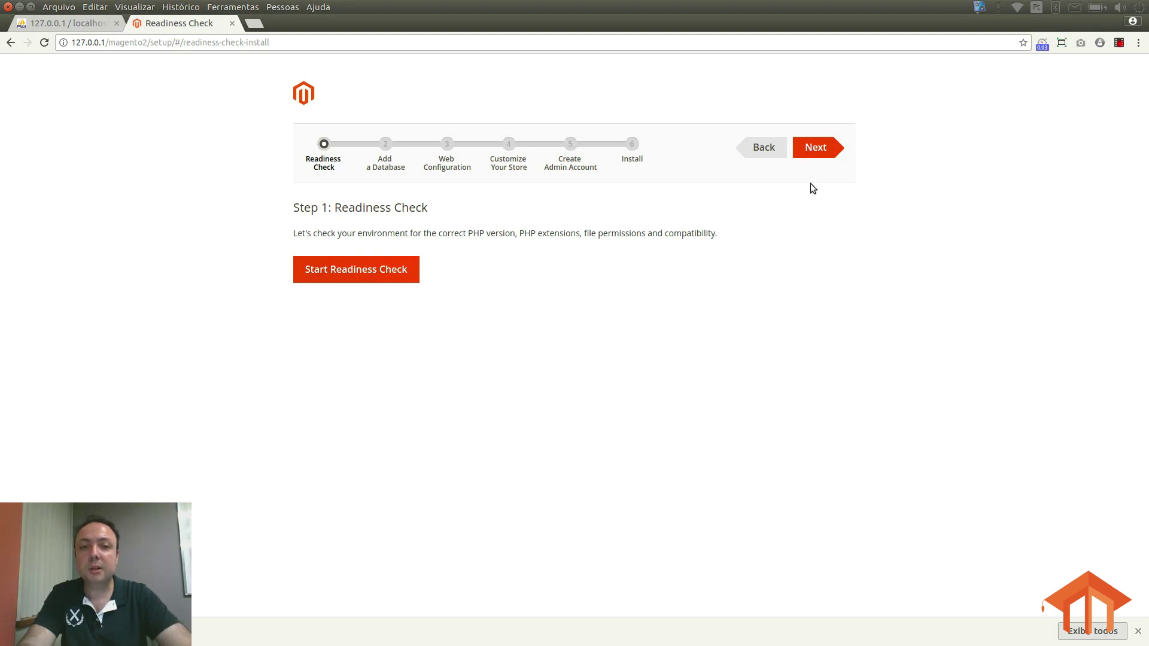
pyautogui.click(813, 147)
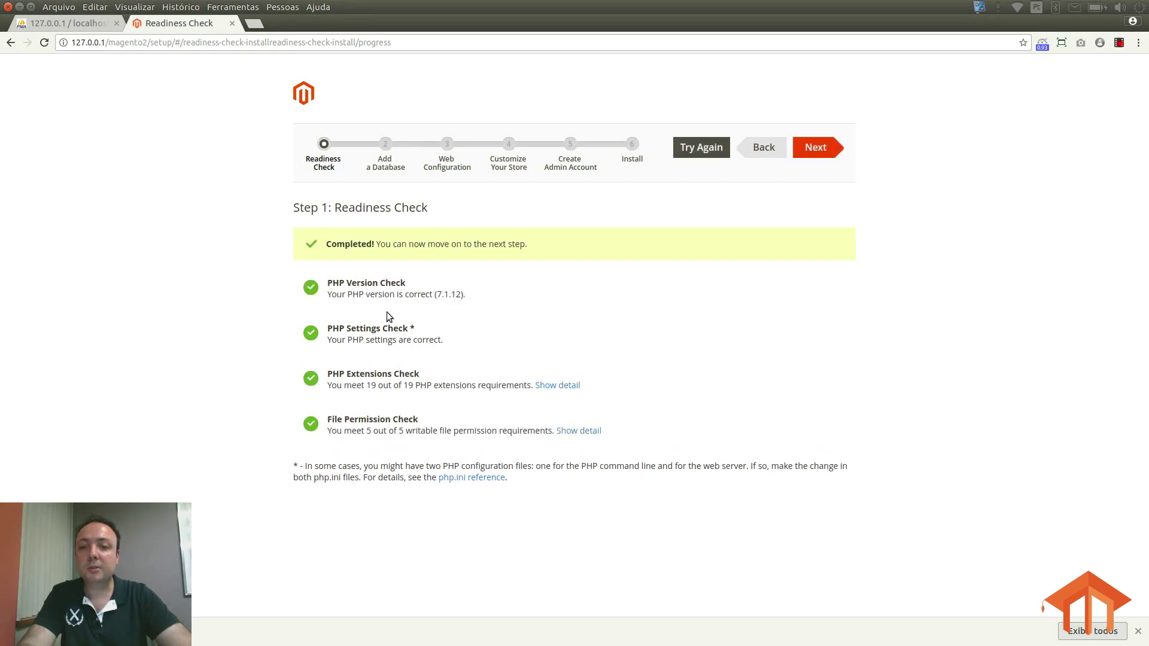
pyautogui.moveTo(328, 419); pyautogui.dragTo(430, 419)
pyautogui.click(430, 419)
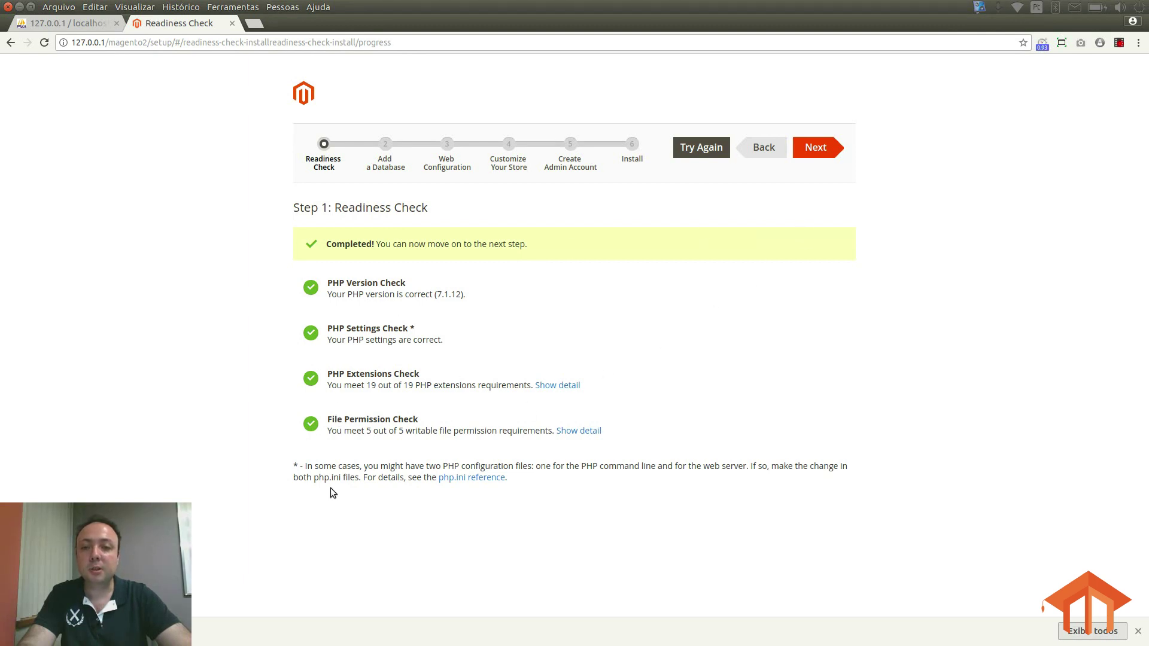
pyautogui.click(812, 158)
pyautogui.doubleClick(556, 237)
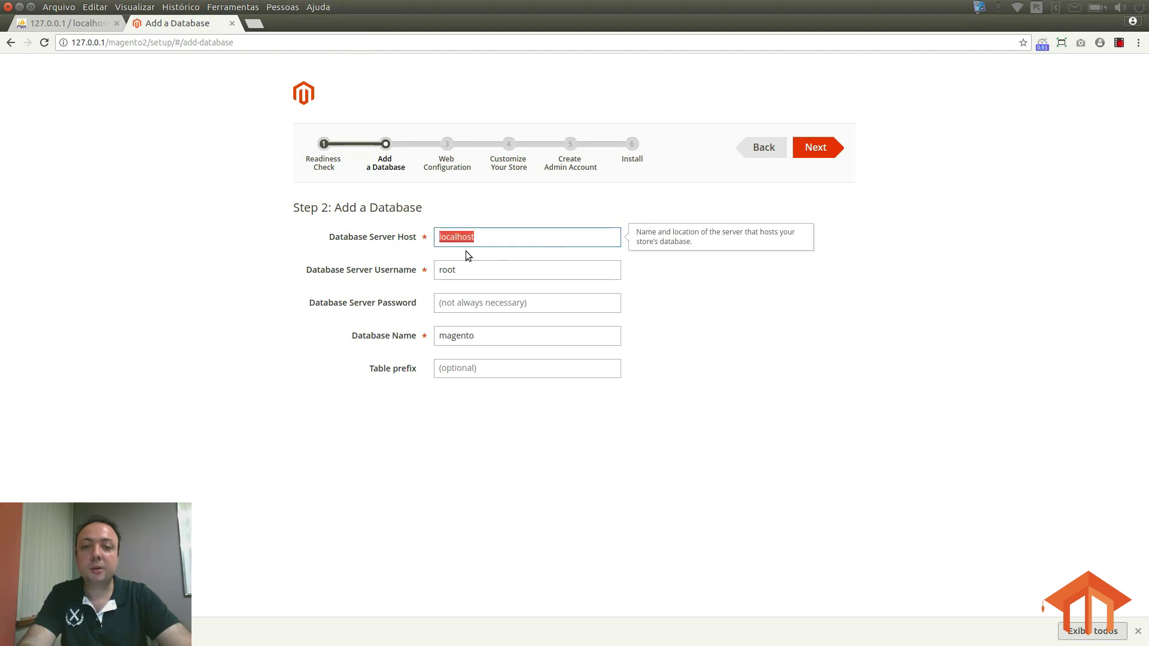
# Step: Replace the database server host localhost with 127.0.0.1
pyautogui.click(494, 241)
pyautogui.click(473, 270)
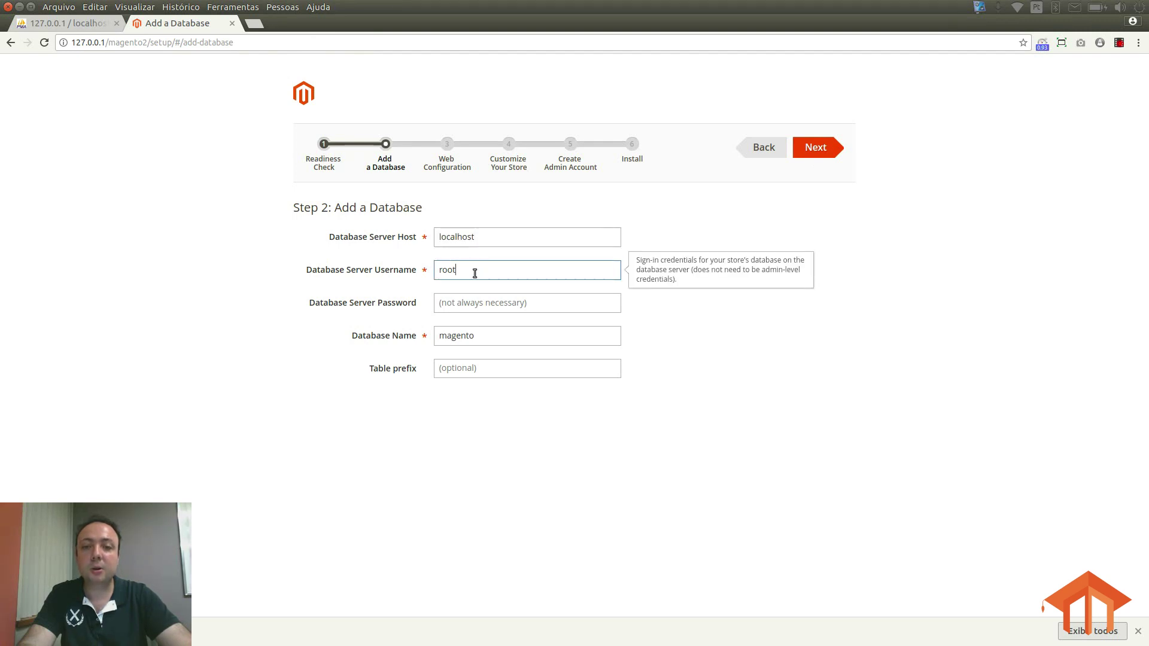
pyautogui.click(486, 240)
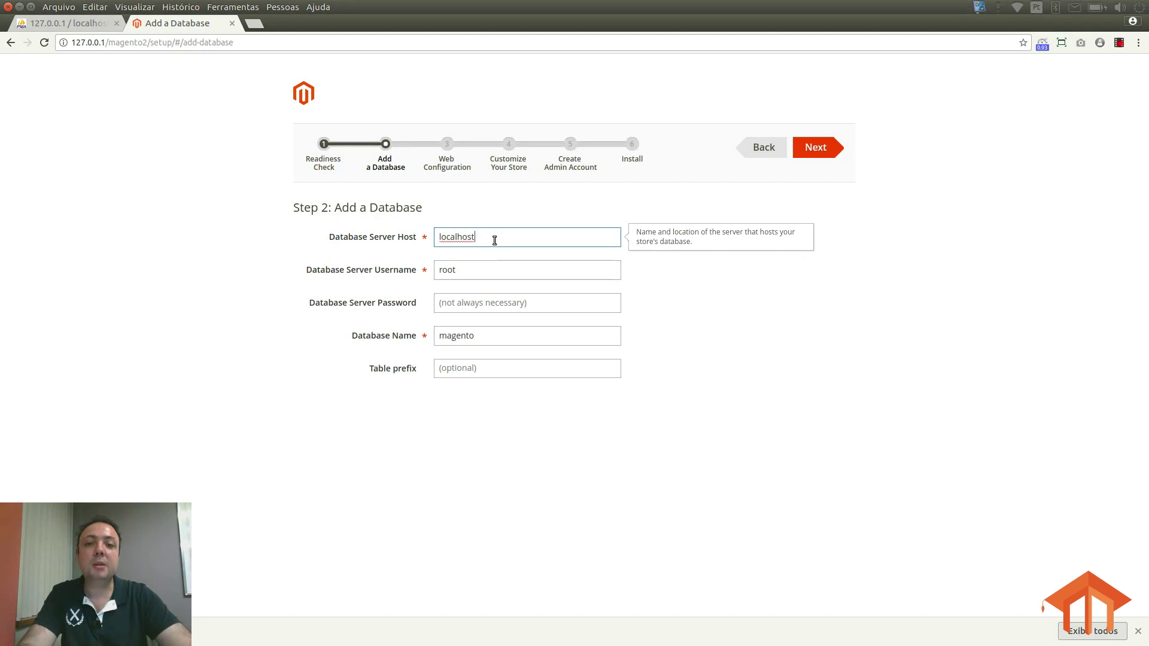
pyautogui.doubleClick(460, 239)
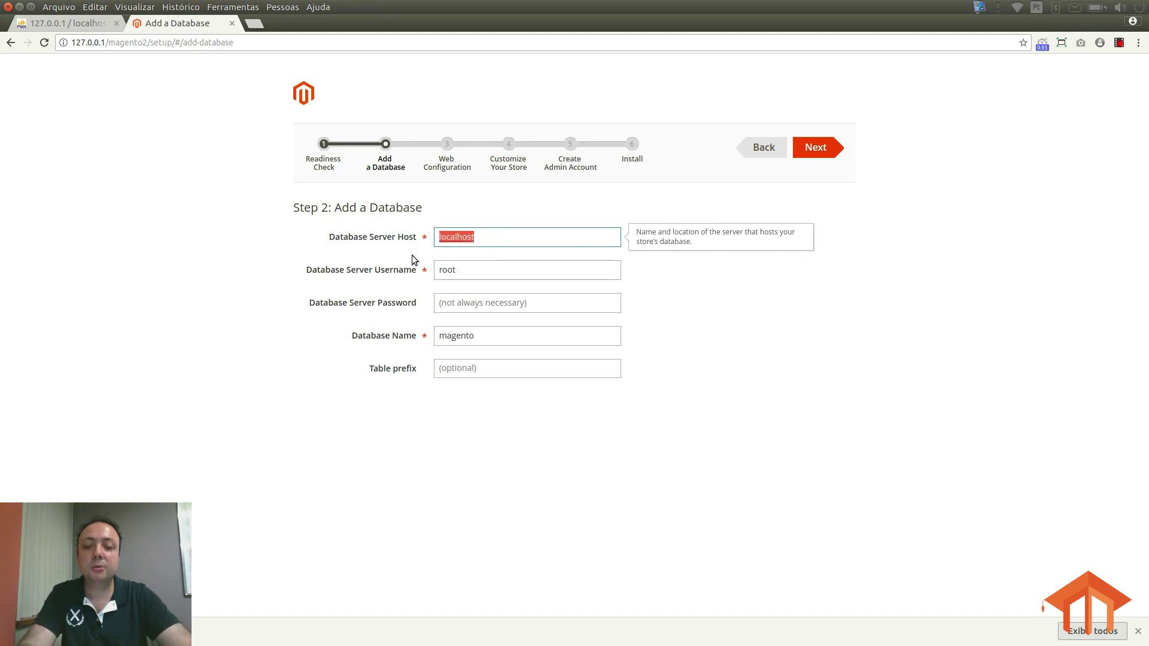
pyautogui.write('127.0.0.1')
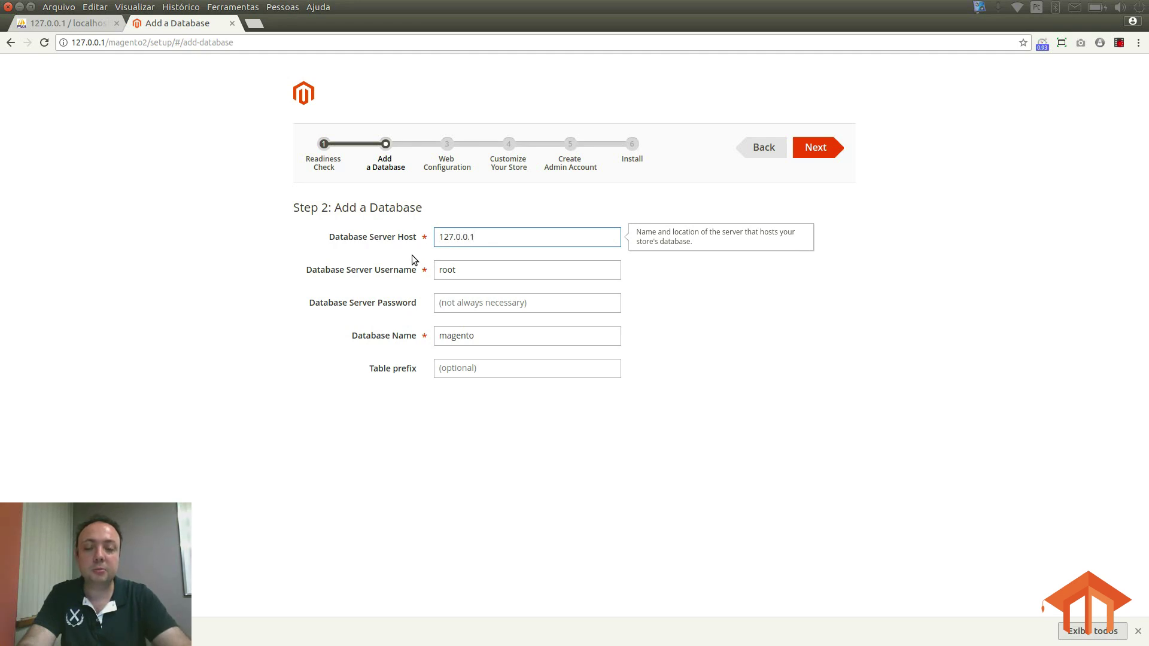
pyautogui.click(499, 267)
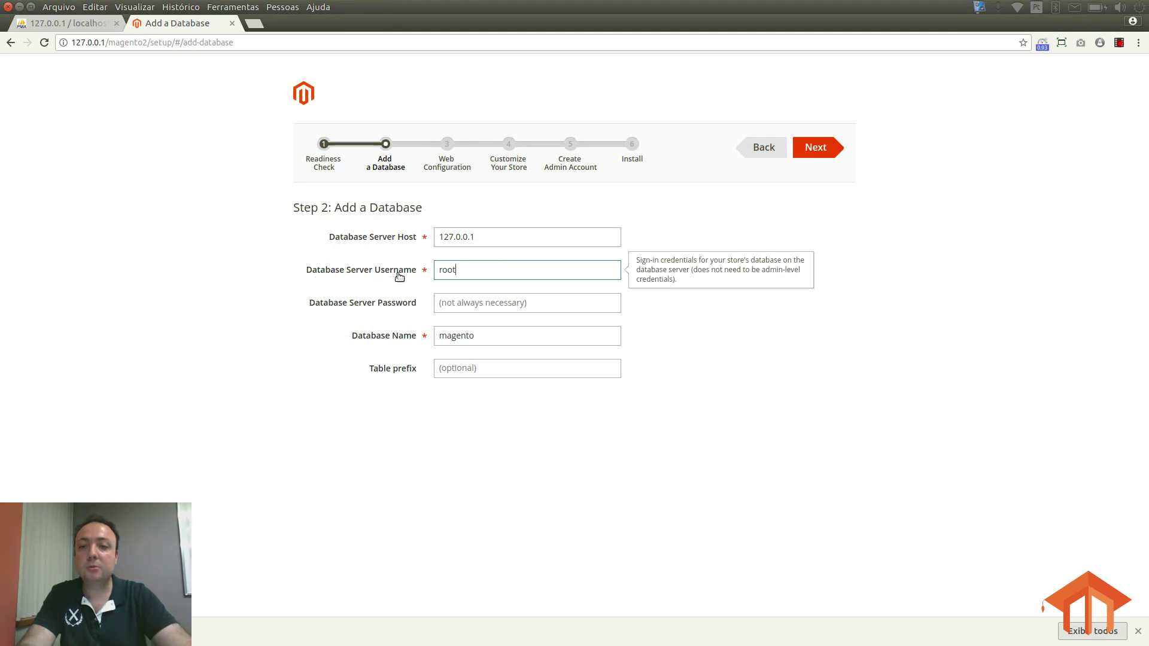
# Step: Keep user root, enter the database password and name magento2, leaving no table prefix
pyautogui.doubleClick(508, 272)
pyautogui.click(527, 308)
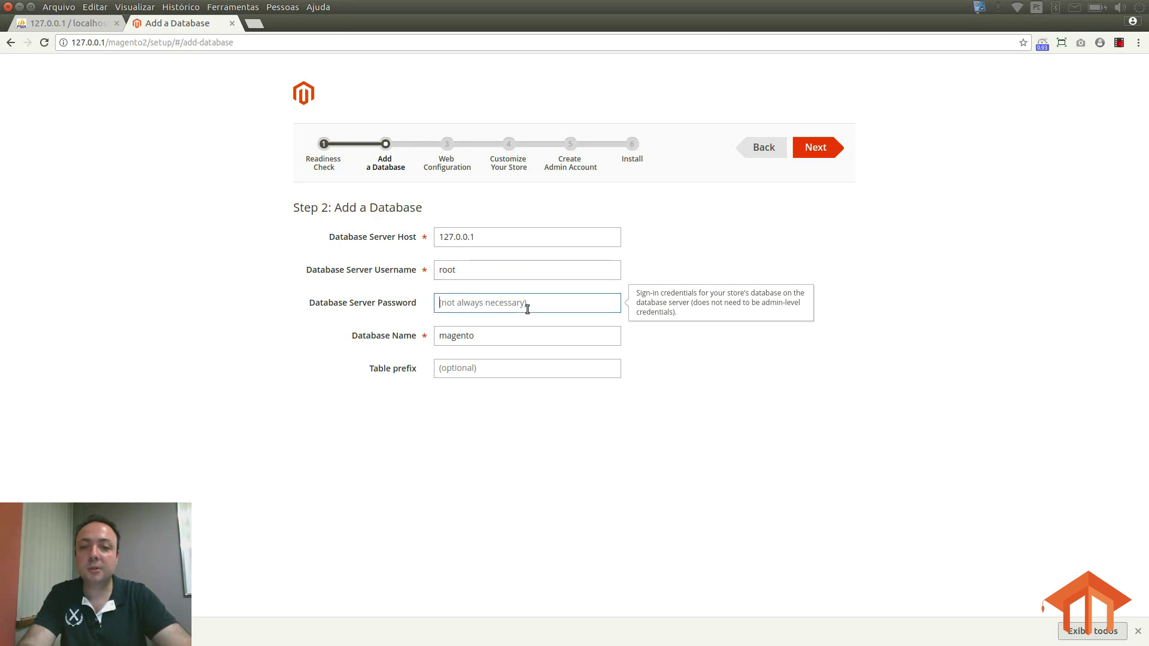
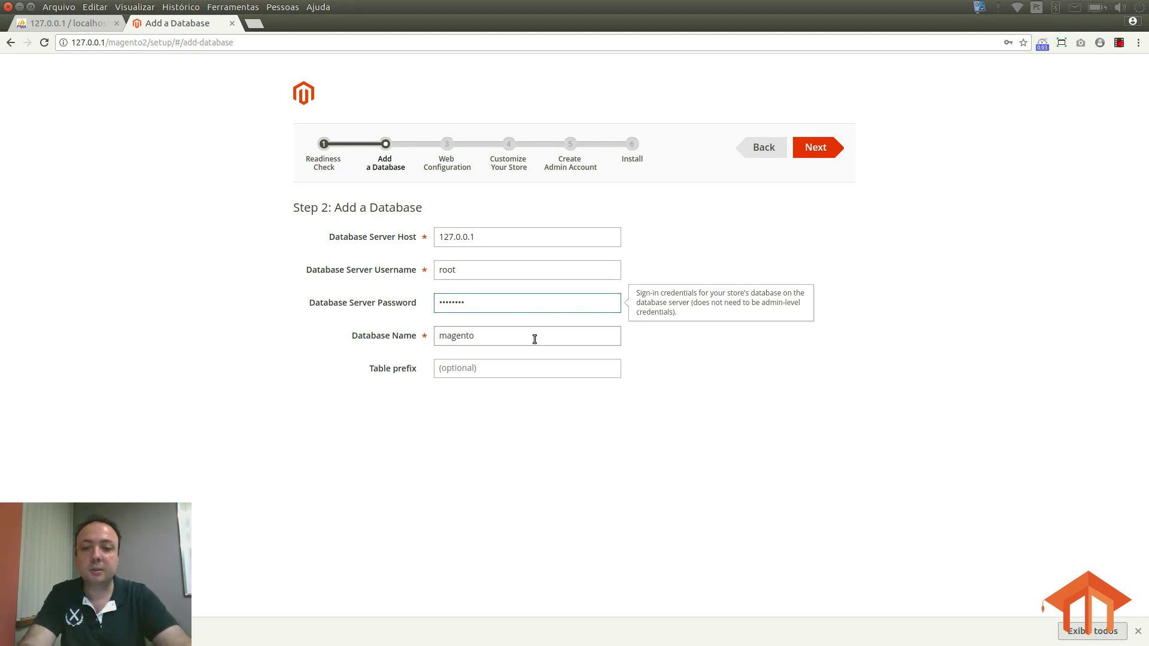
pyautogui.press('Tab')
pyautogui.click(535, 340)
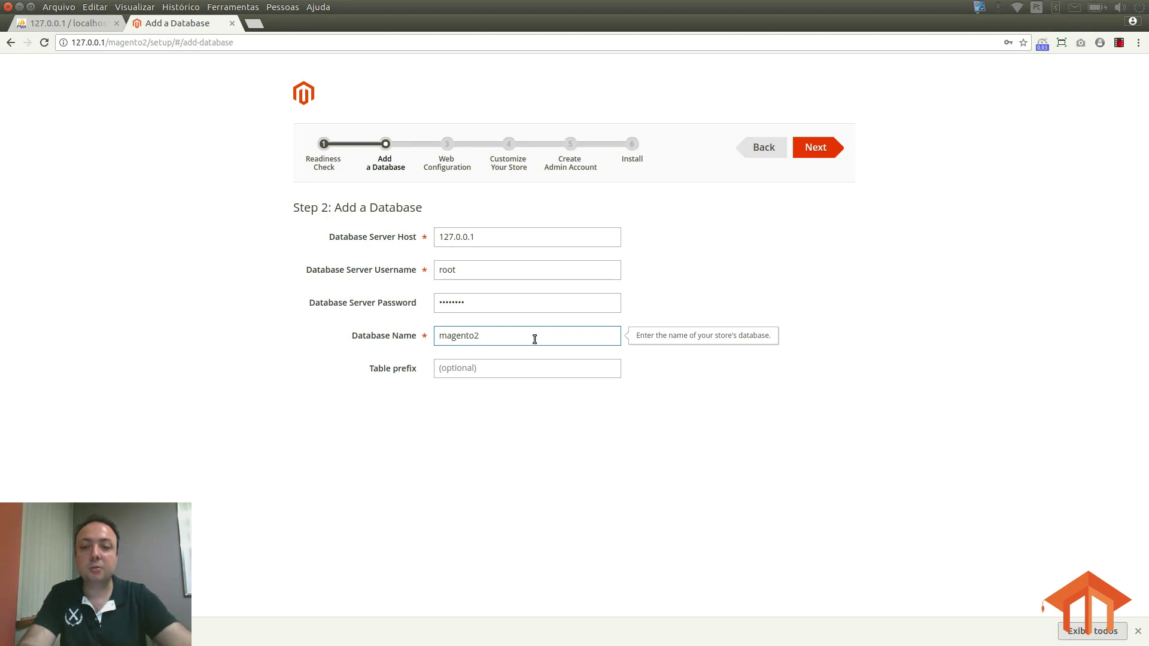
pyautogui.click(478, 375)
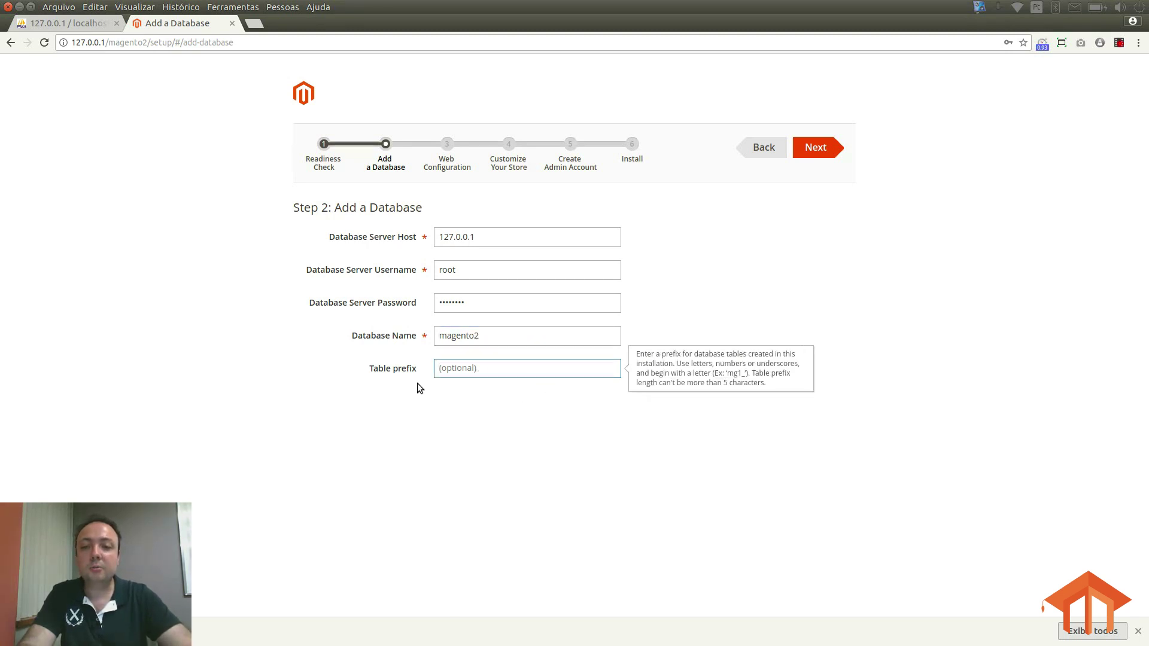
pyautogui.click(789, 292)
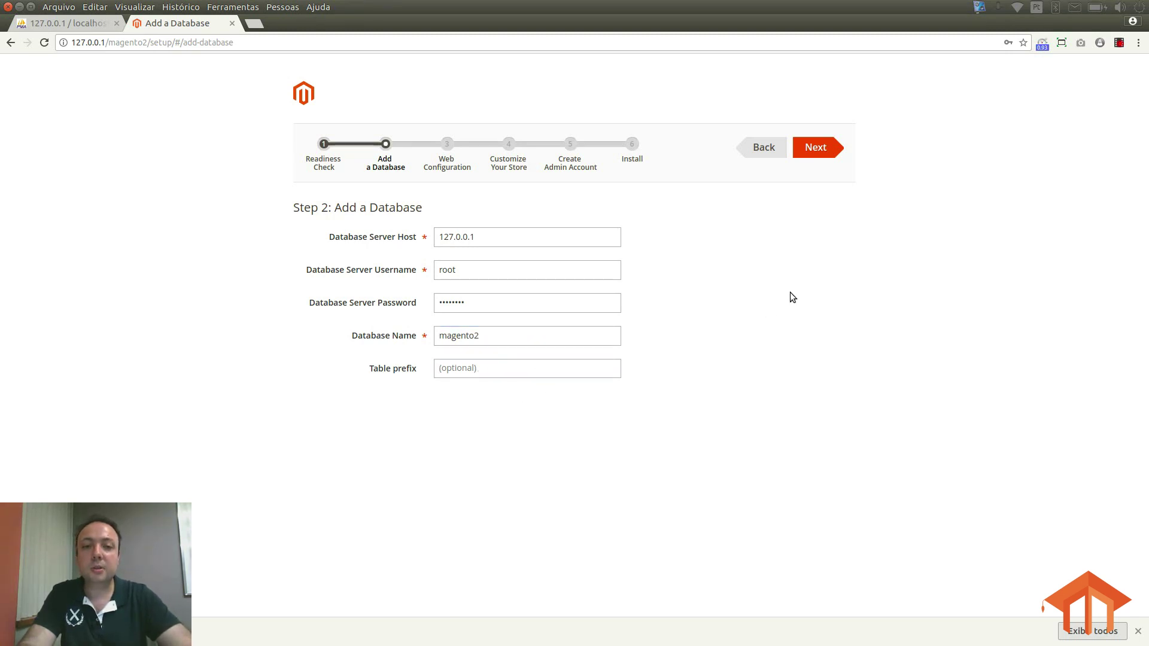
pyautogui.click(813, 148)
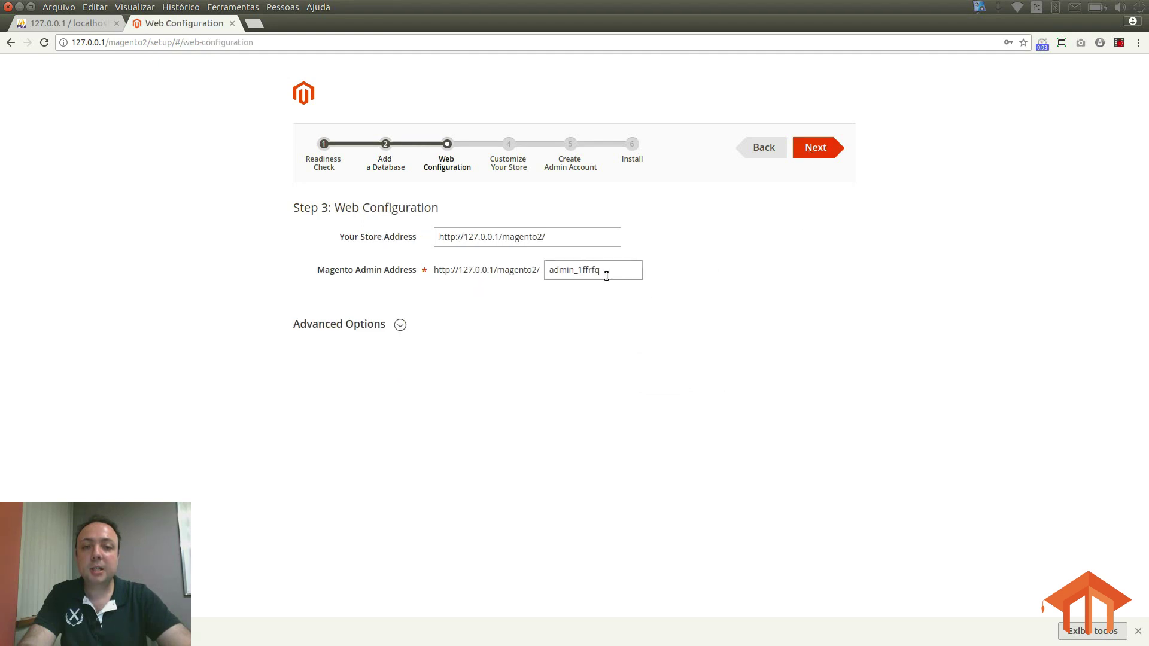
pyautogui.click(557, 240)
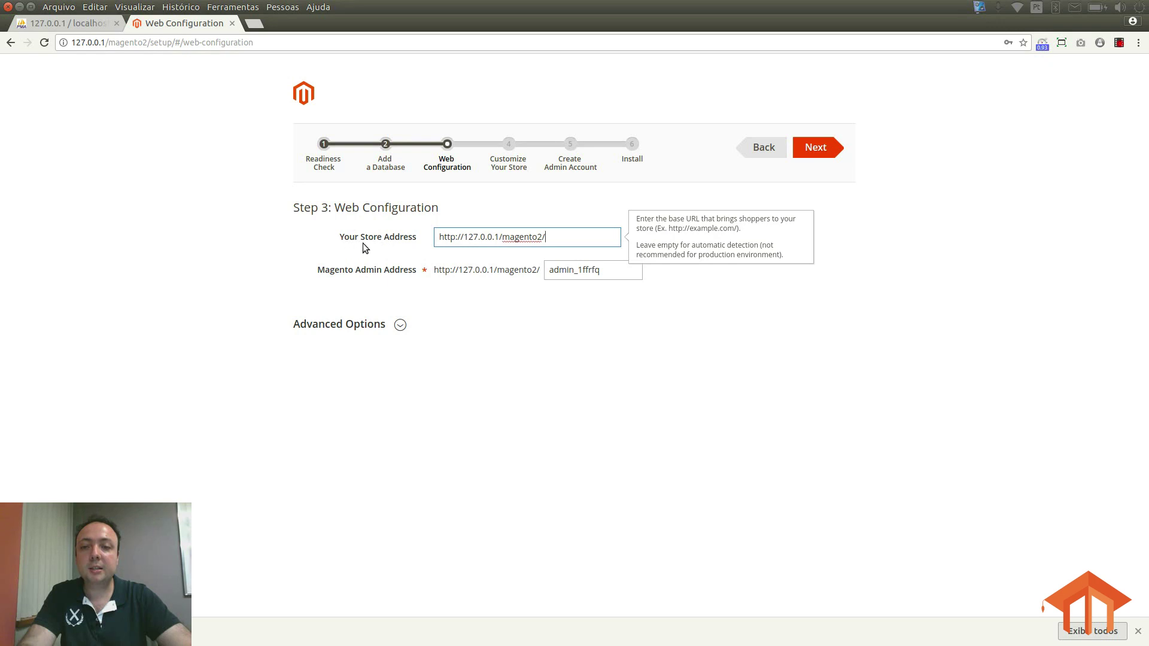
pyautogui.moveTo(559, 238); pyautogui.dragTo(419, 237)
pyautogui.click(506, 238)
pyautogui.moveTo(555, 236); pyautogui.dragTo(429, 236)
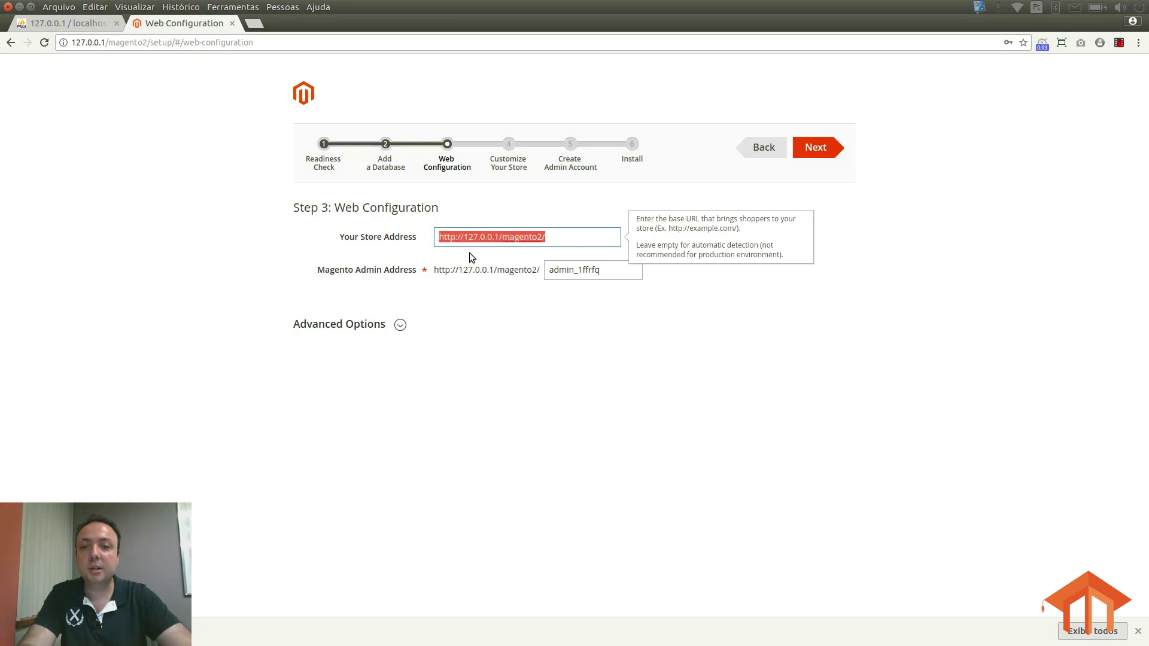
pyautogui.click(551, 237)
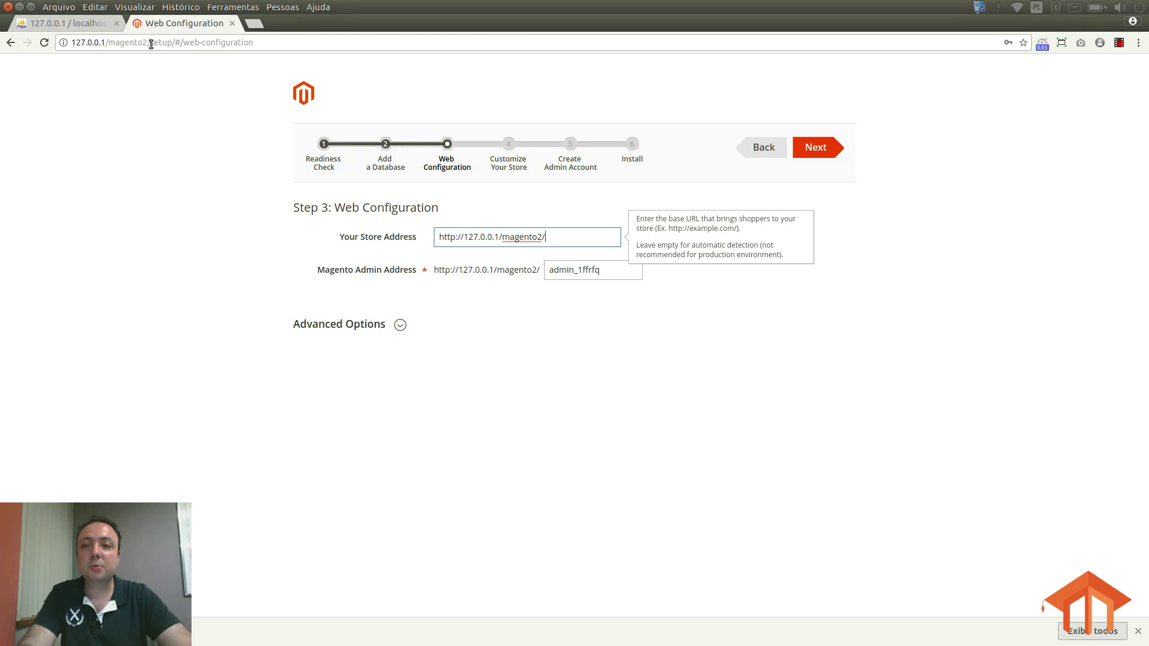
pyautogui.click(603, 276)
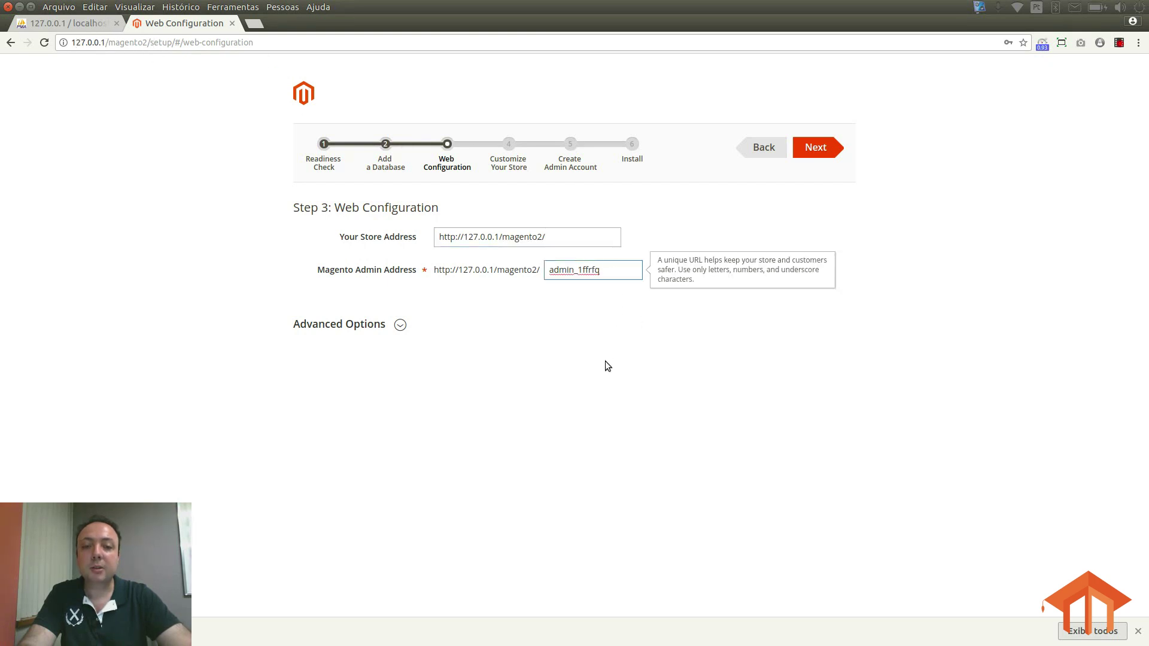
pyautogui.press('BackSpace')
pyautogui.press('BackSpace')
pyautogui.press('BackSpace')
pyautogui.press('BackSpace')
pyautogui.press('BackSpace')
pyautogui.press('BackSpace')
pyautogui.press('BackSpace')
pyautogui.press('BackSpace')
pyautogui.press('BackSpace')
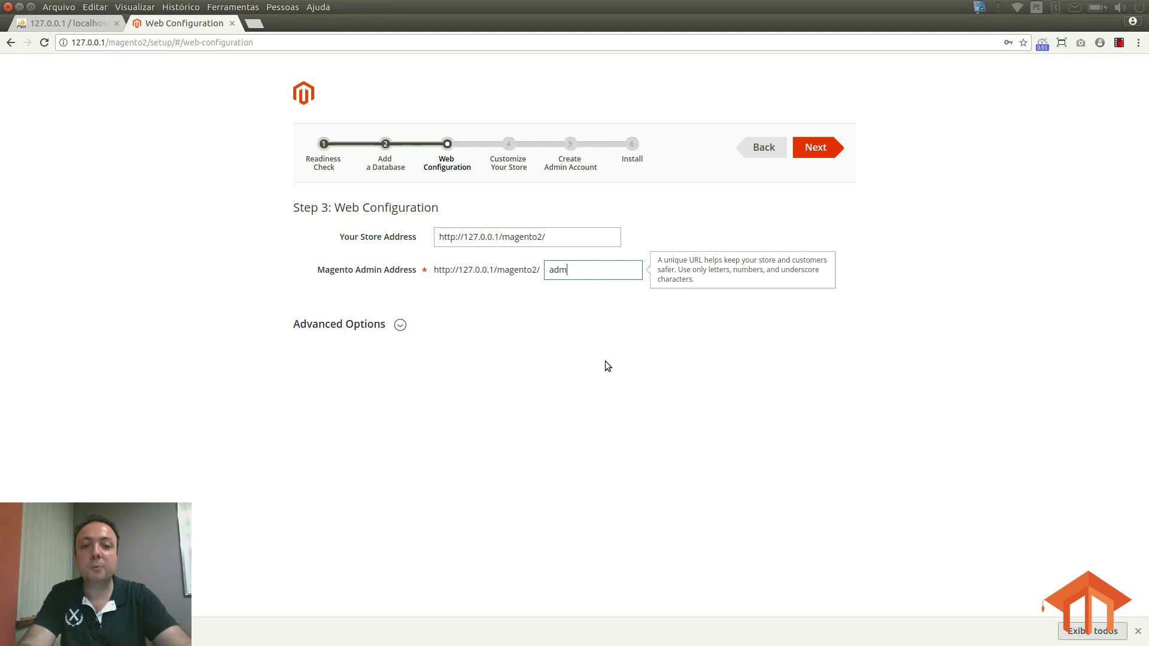
pyautogui.press('BackSpace')
pyautogui.press('BackSpace')
pyautogui.press('BackSpace')
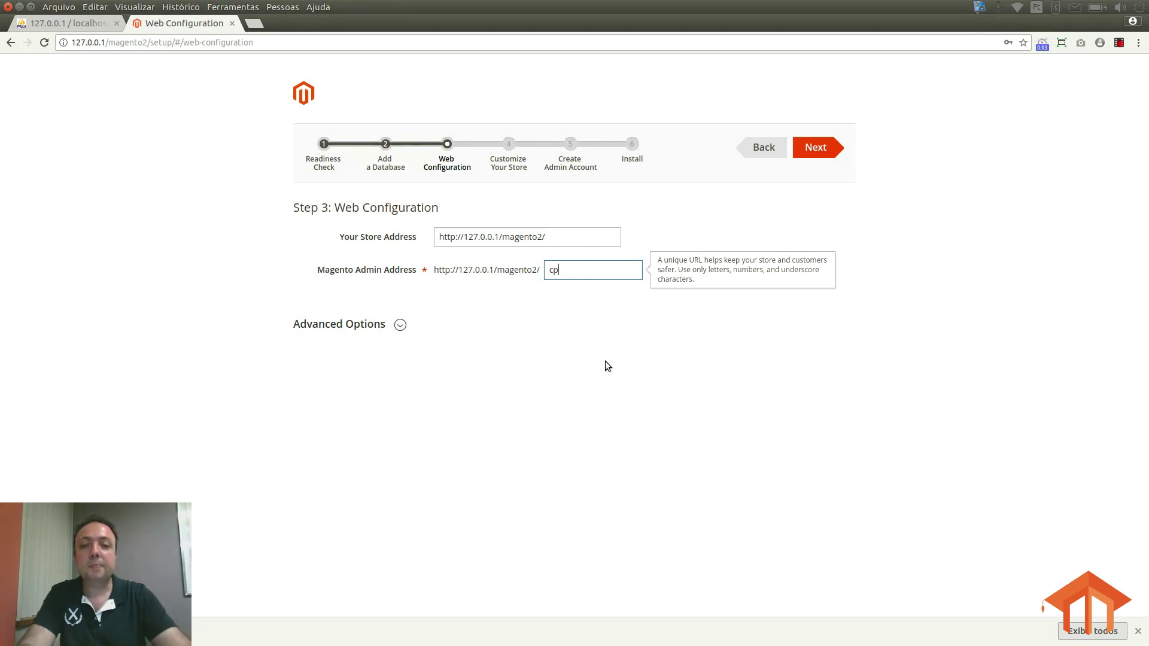
pyautogui.click(605, 361)
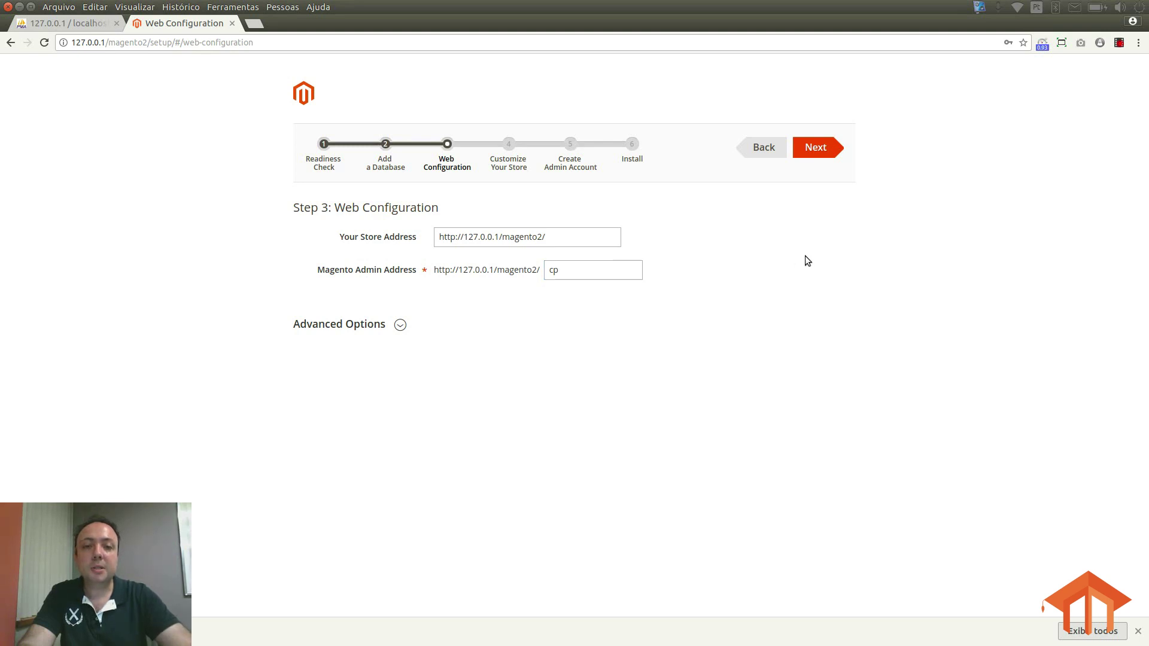
# Step: Review Advanced Options, keeping session save as Files, and continue to Customize Your Store
pyautogui.click(398, 325)
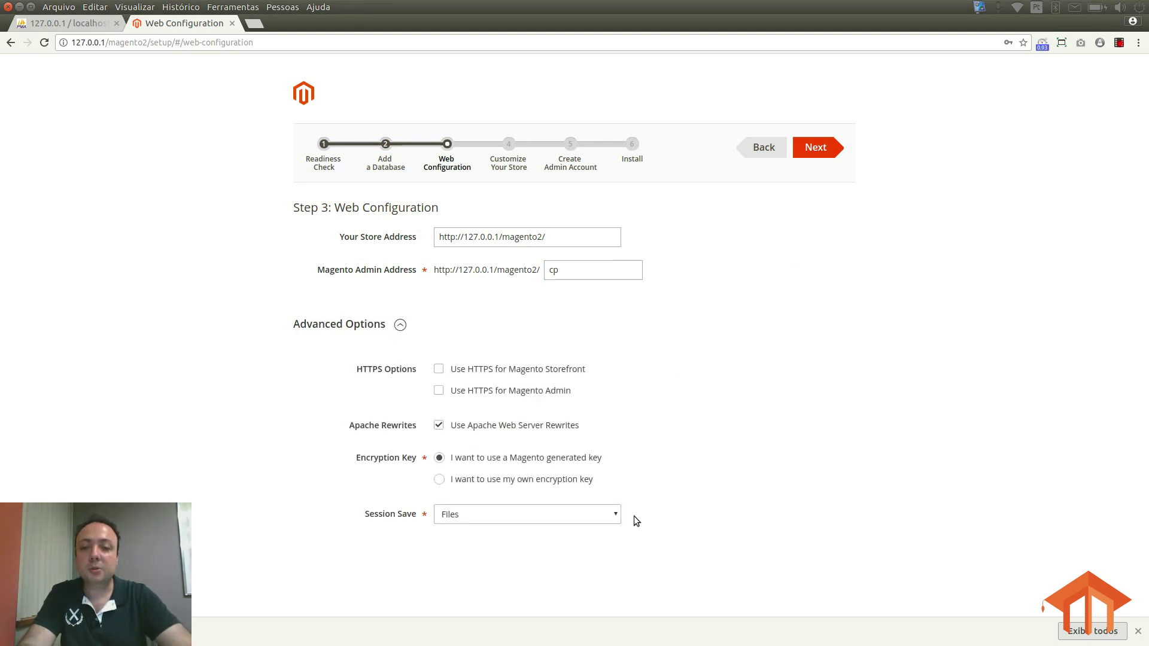
pyautogui.click(482, 518)
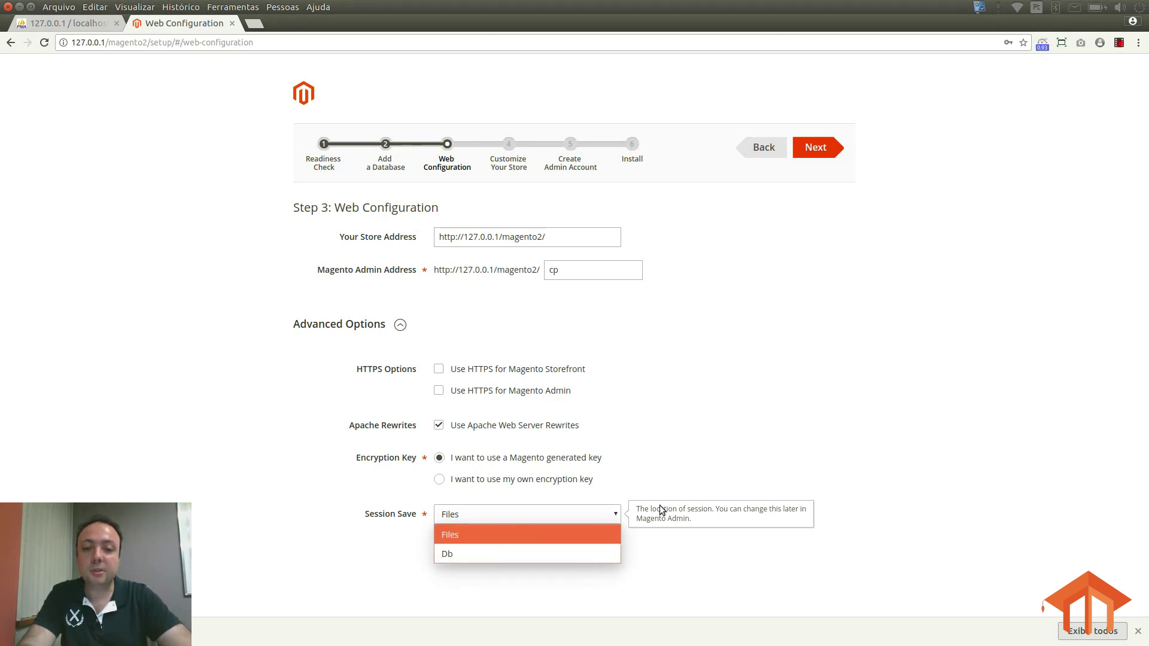
pyautogui.click(649, 405)
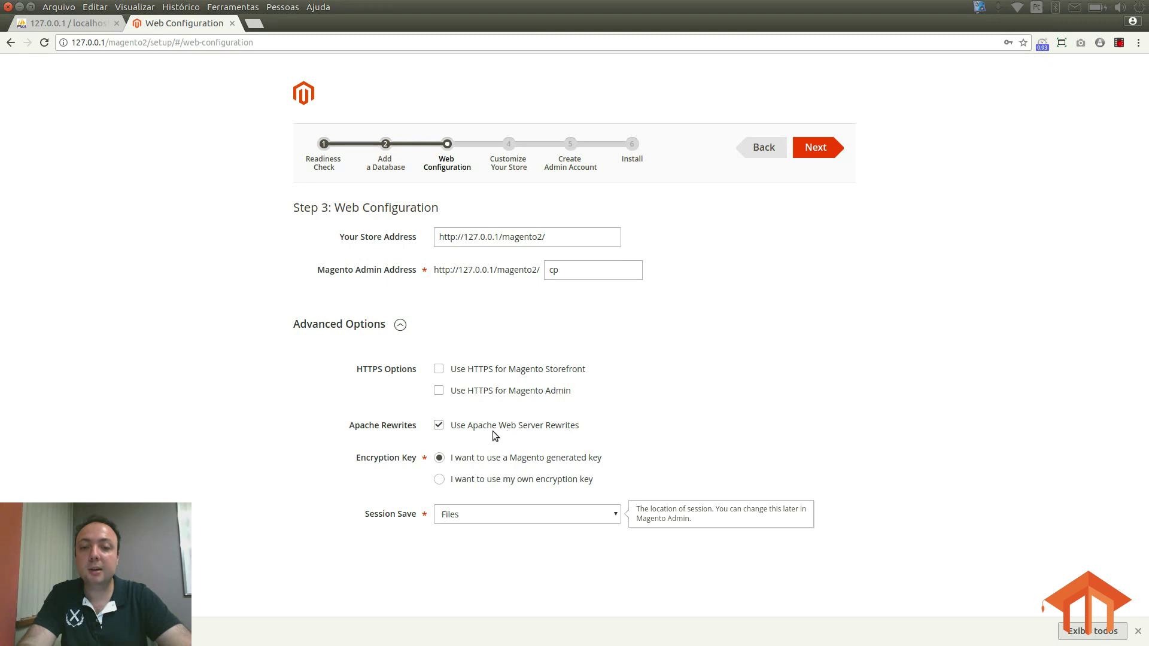
pyautogui.click(439, 426)
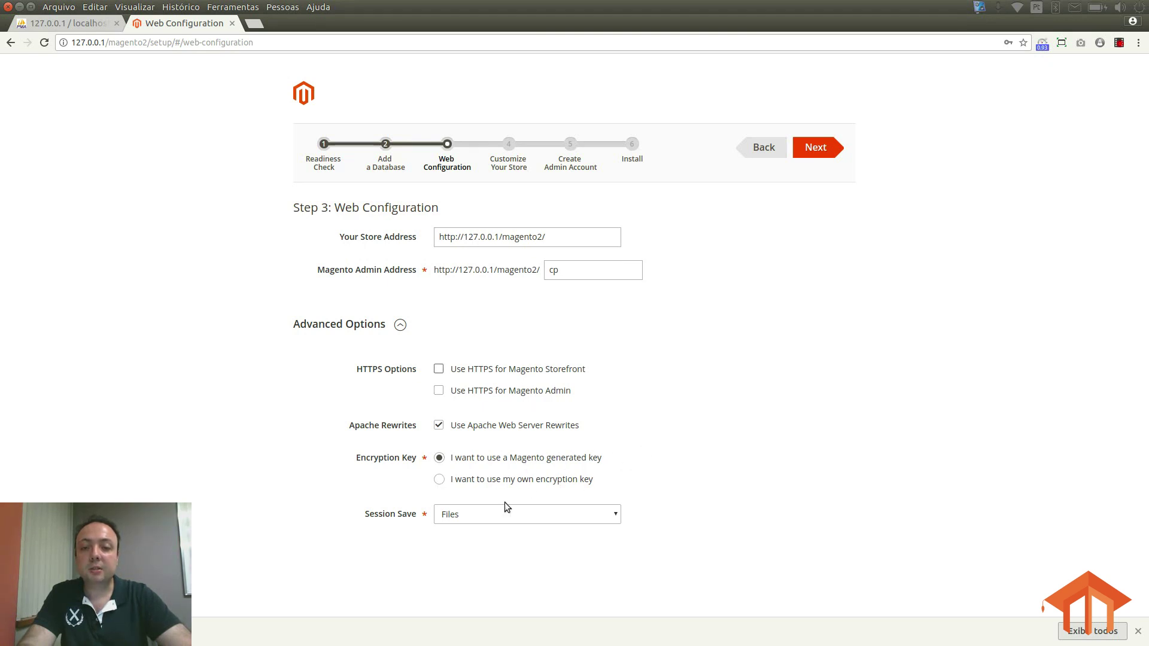
pyautogui.click(817, 148)
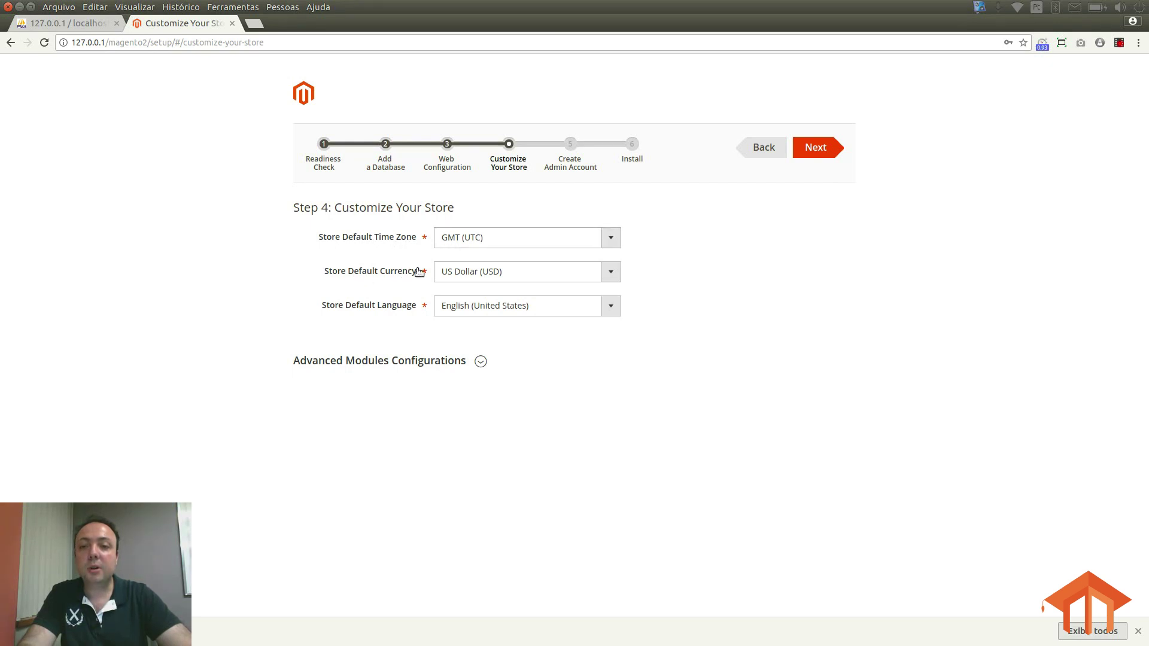
# Step: Set the store time zone to Brasilia Standard Time (America/Sao_Paulo)
pyautogui.click(609, 239)
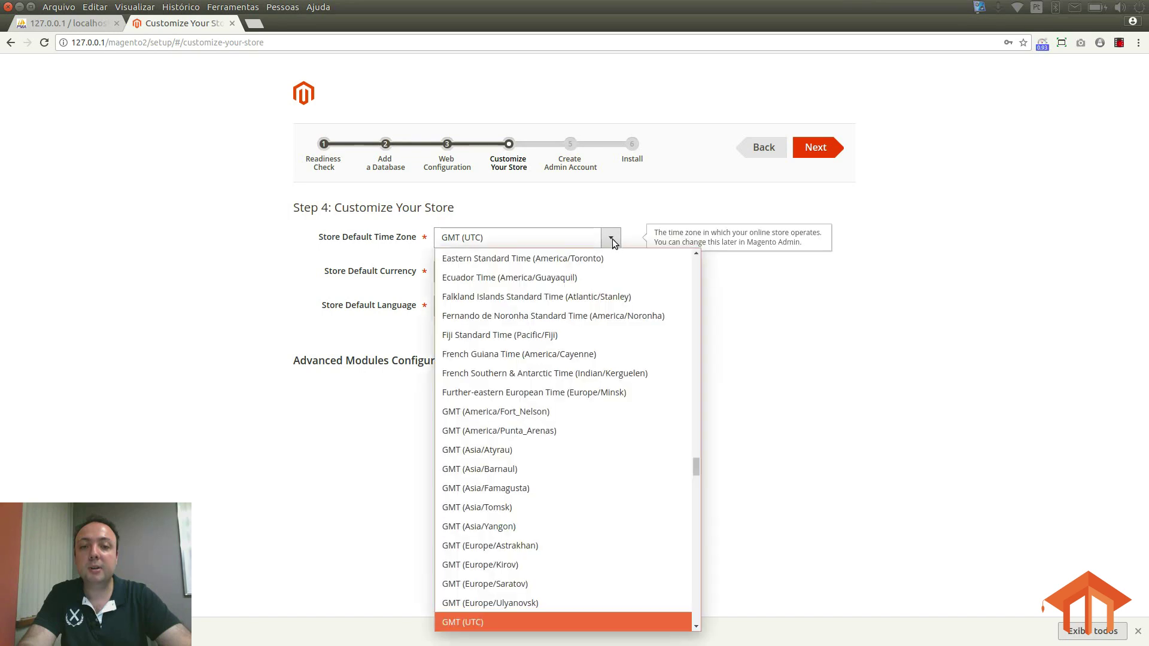
pyautogui.write('po')
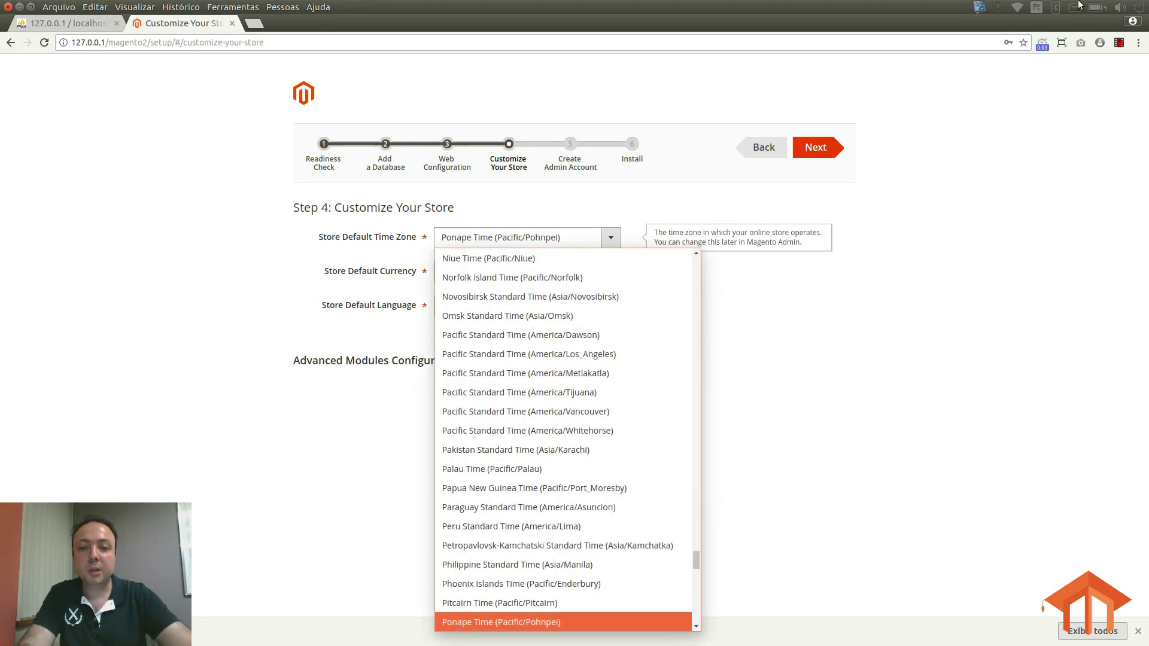
pyautogui.click(576, 239)
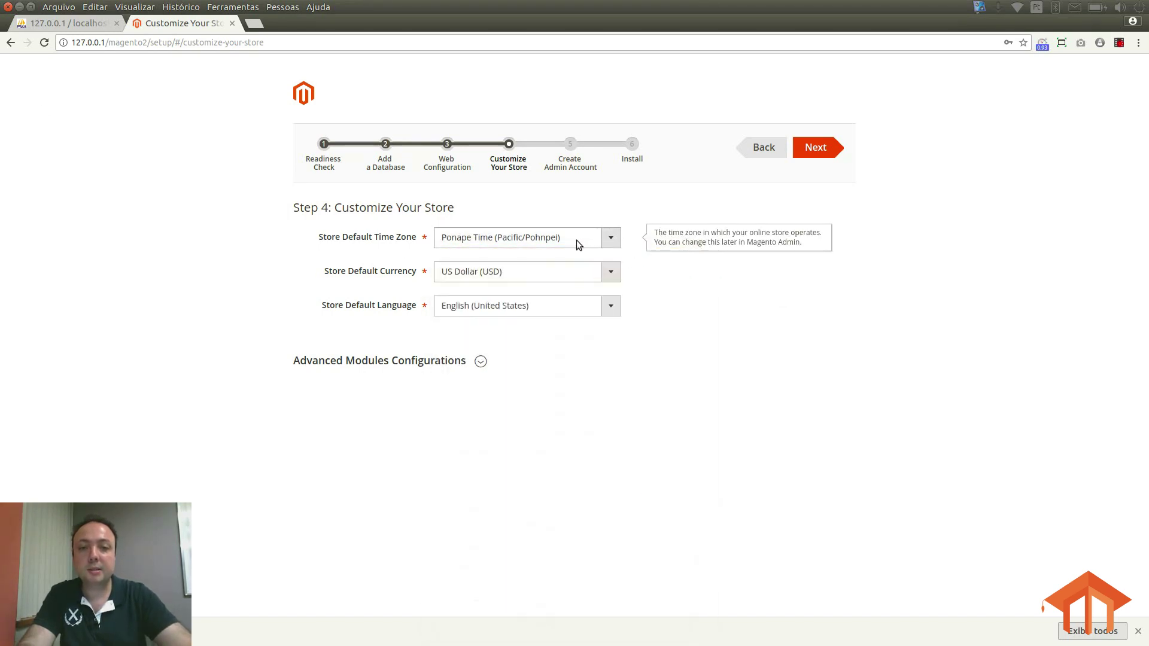
pyautogui.click(615, 241)
pyautogui.write('br')
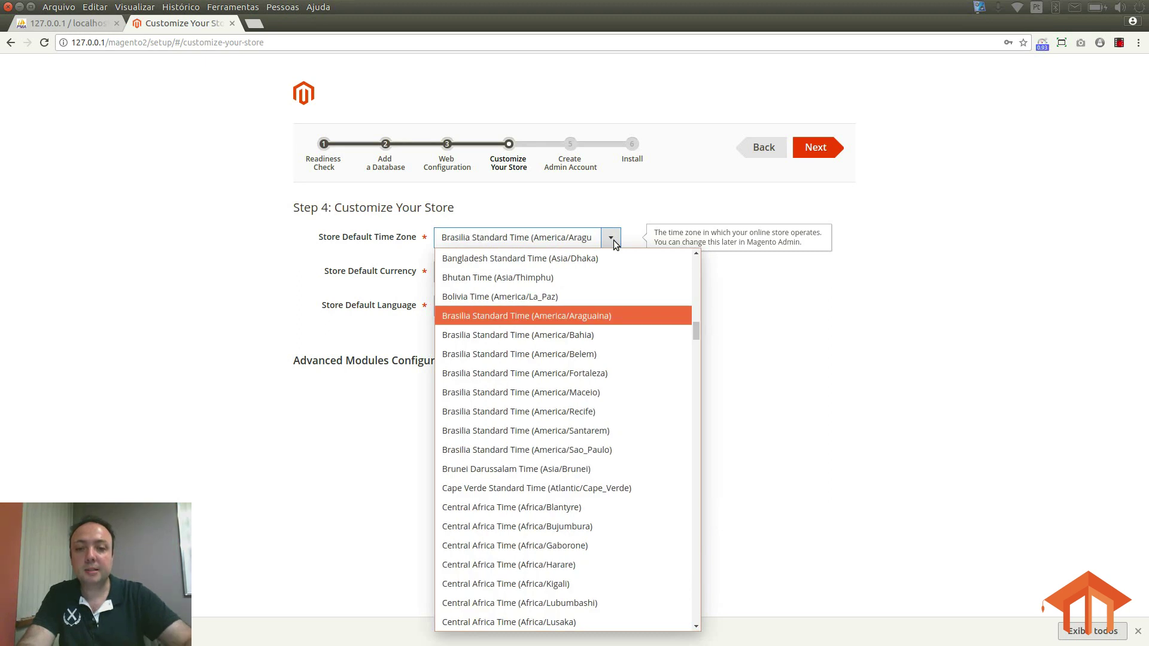
pyautogui.press('Down')
pyautogui.press('Down')
pyautogui.press('Down')
pyautogui.press('Down')
pyautogui.press('Down')
pyautogui.press('Down')
pyautogui.press('Down')
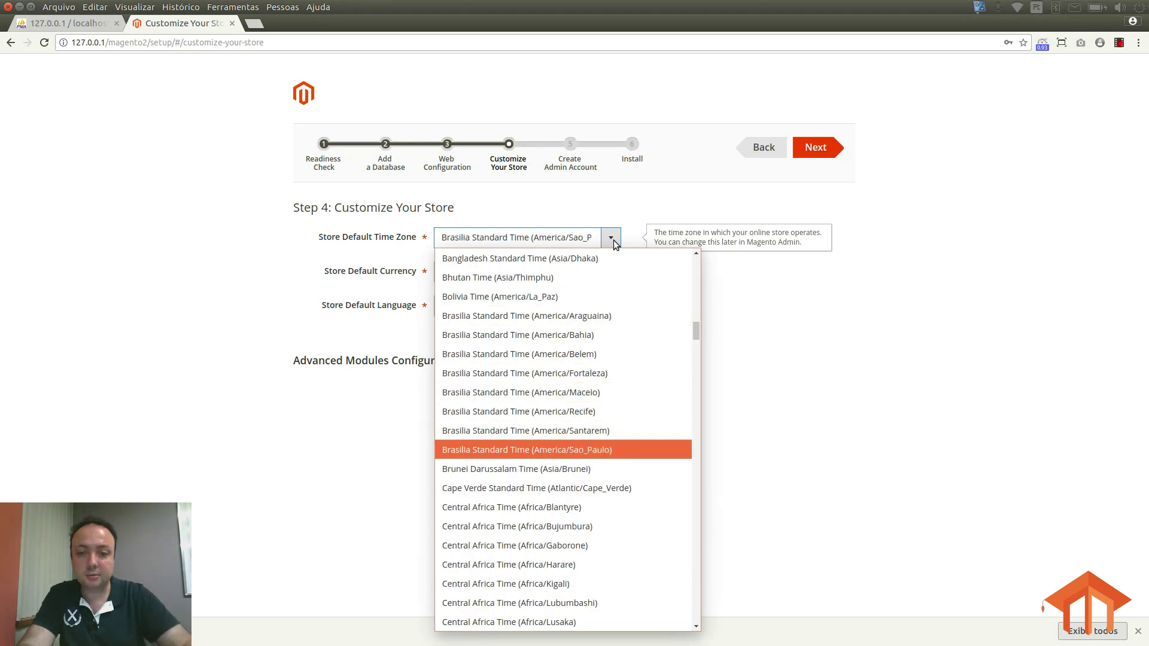
pyautogui.press('Return')
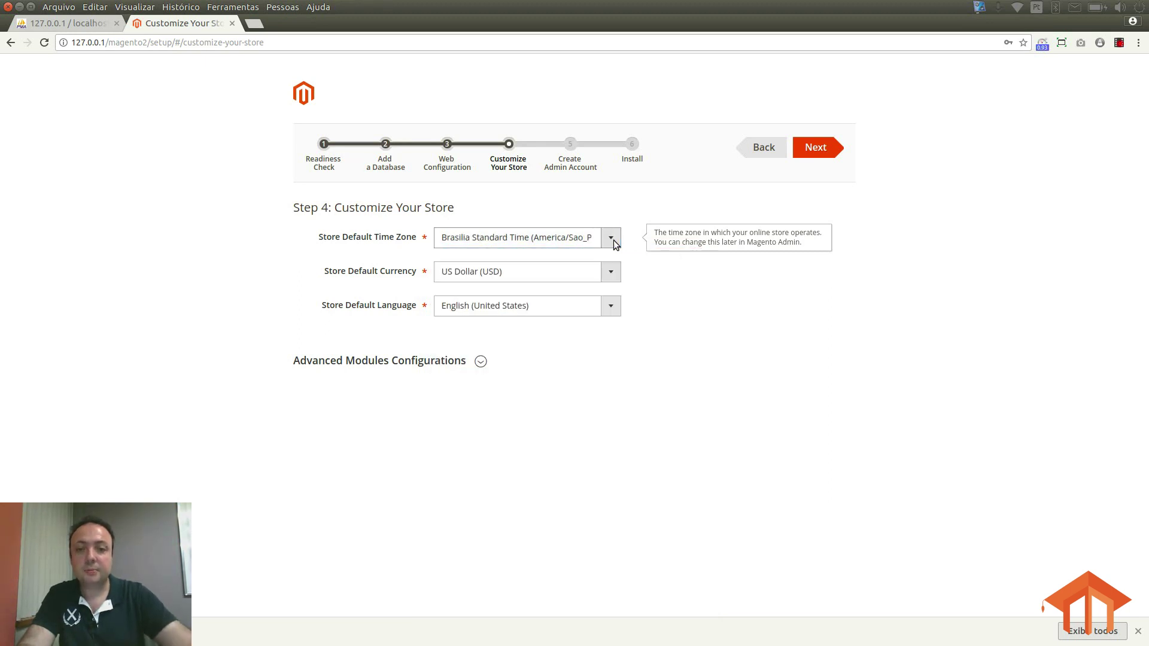
# Step: Set the default currency to Brazilian Real (BRL) and language to Portuguese (Brazil)
pyautogui.press('Tab')
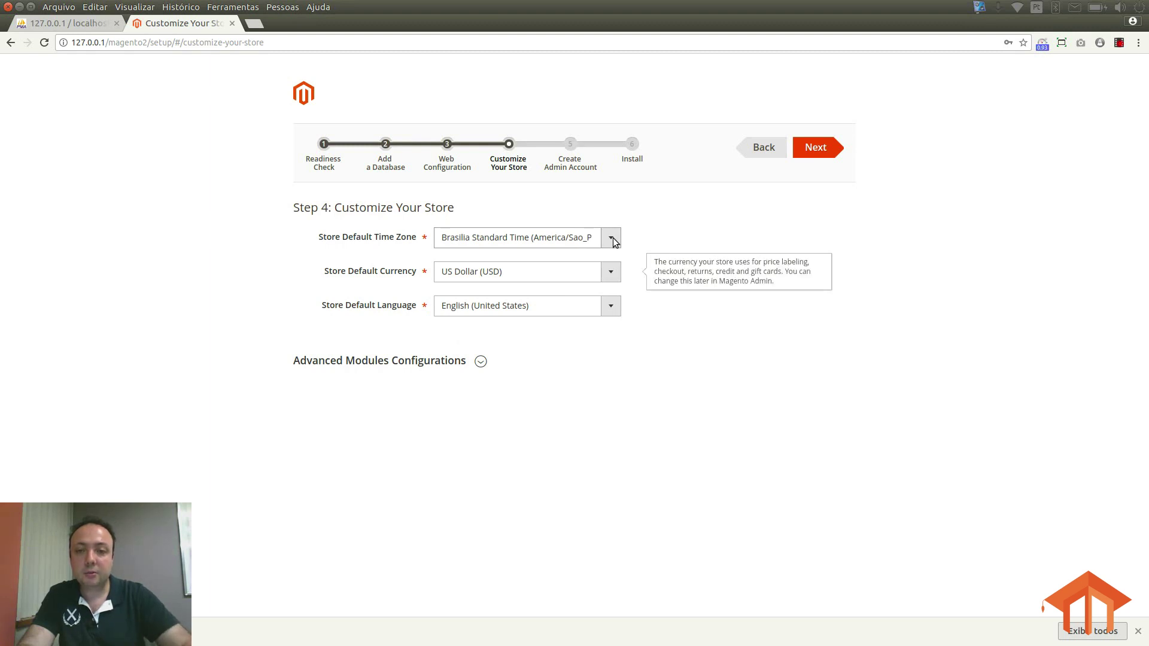
pyautogui.write('br')
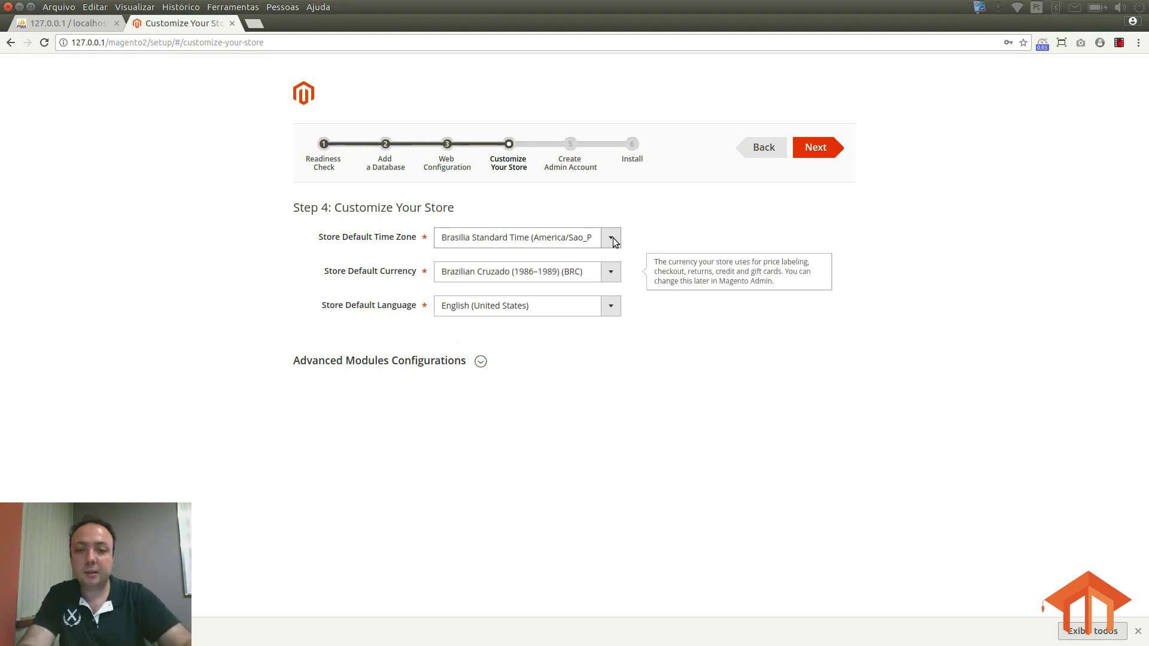
pyautogui.press('Down')
pyautogui.press('Down')
pyautogui.press('Down')
pyautogui.press('Down')
pyautogui.press('Down')
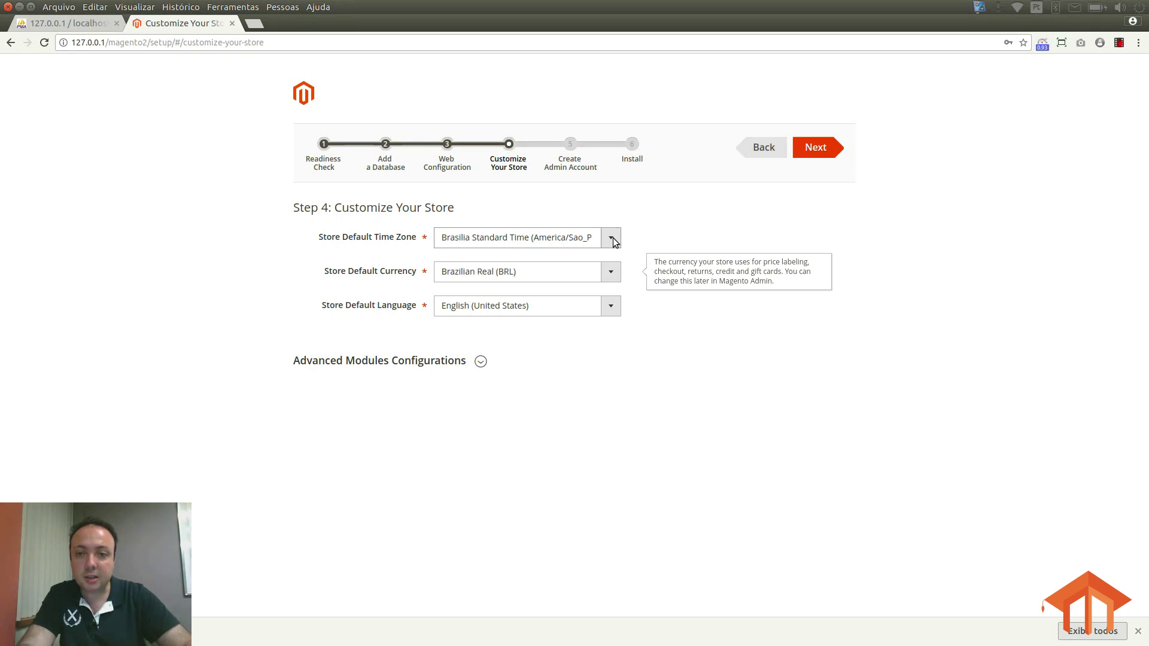
pyautogui.press('Tab')
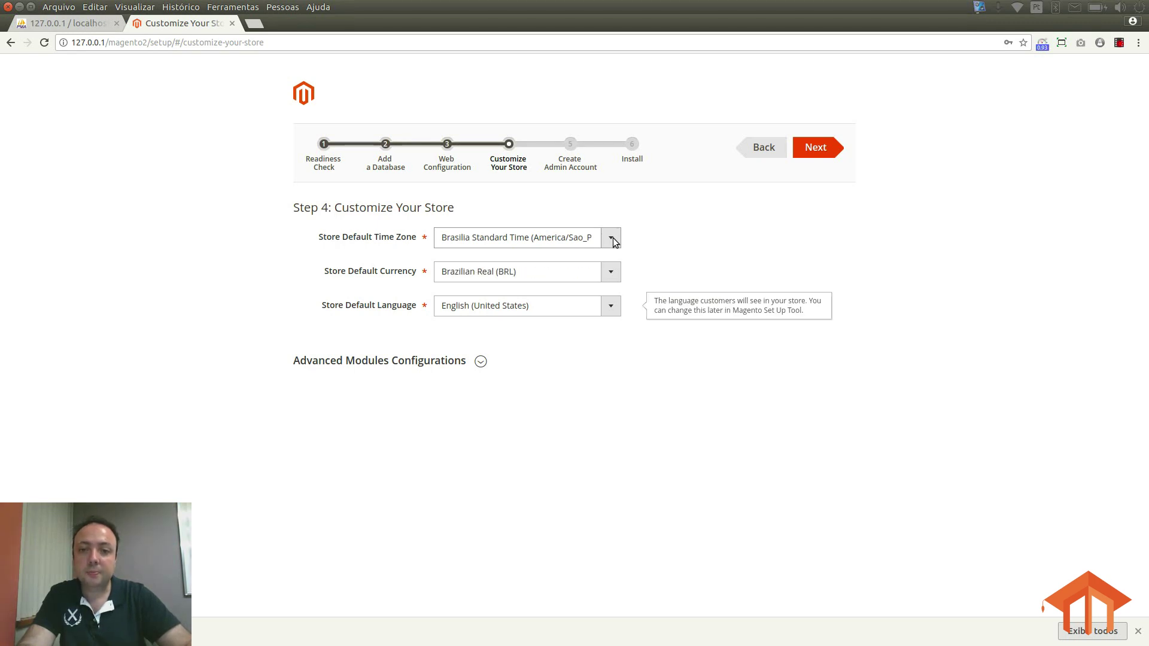
pyautogui.write('por')
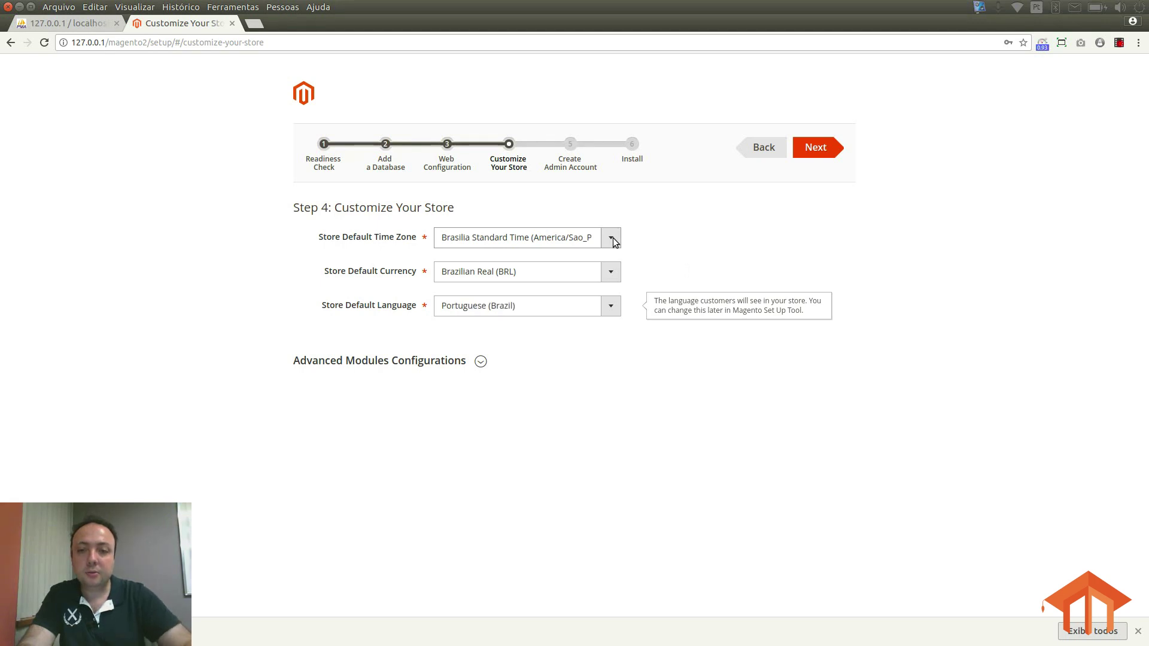
pyautogui.press('Tab')
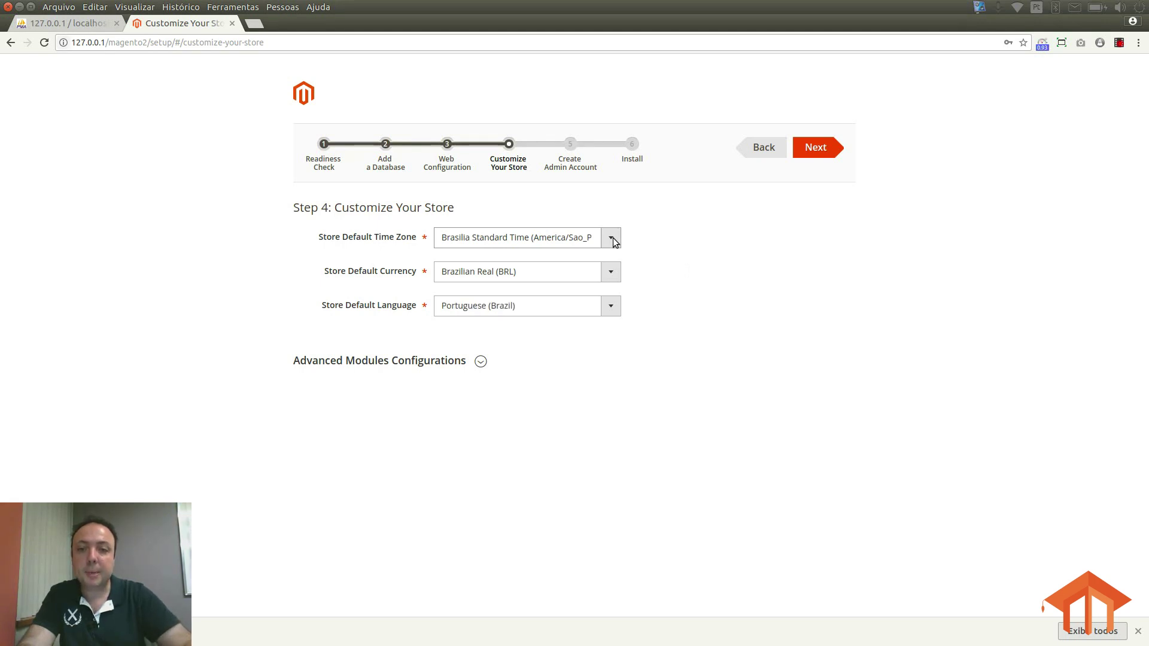
pyautogui.click(480, 362)
# Step: Scroll through the 126 enabled modules, then continue to Create Admin Account
pyautogui.scroll(-1, 755, 368)
pyautogui.scroll(-4, 755, 366)
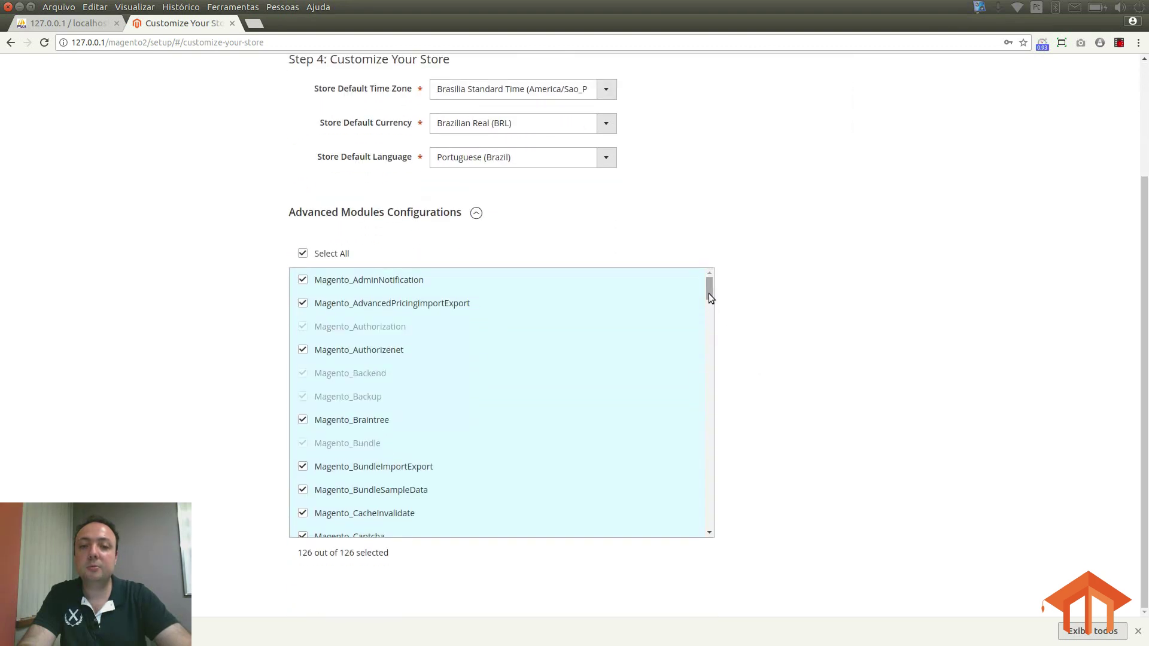
pyautogui.moveTo(708, 292); pyautogui.dragTo(713, 523)
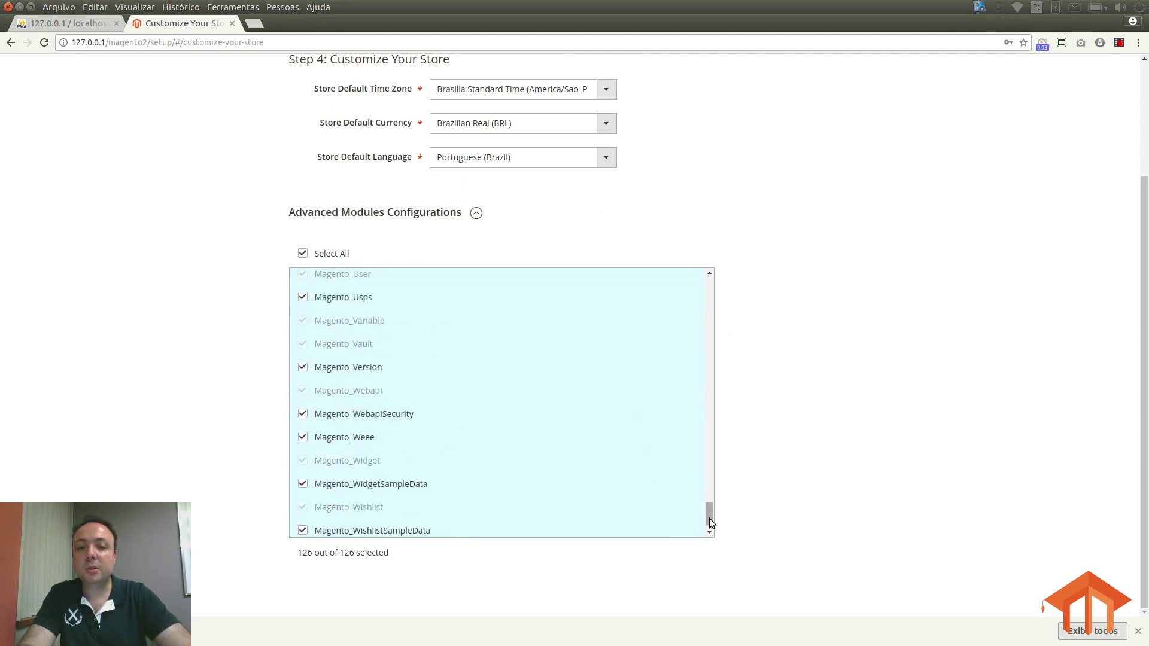
pyautogui.moveTo(709, 518); pyautogui.dragTo(709, 509)
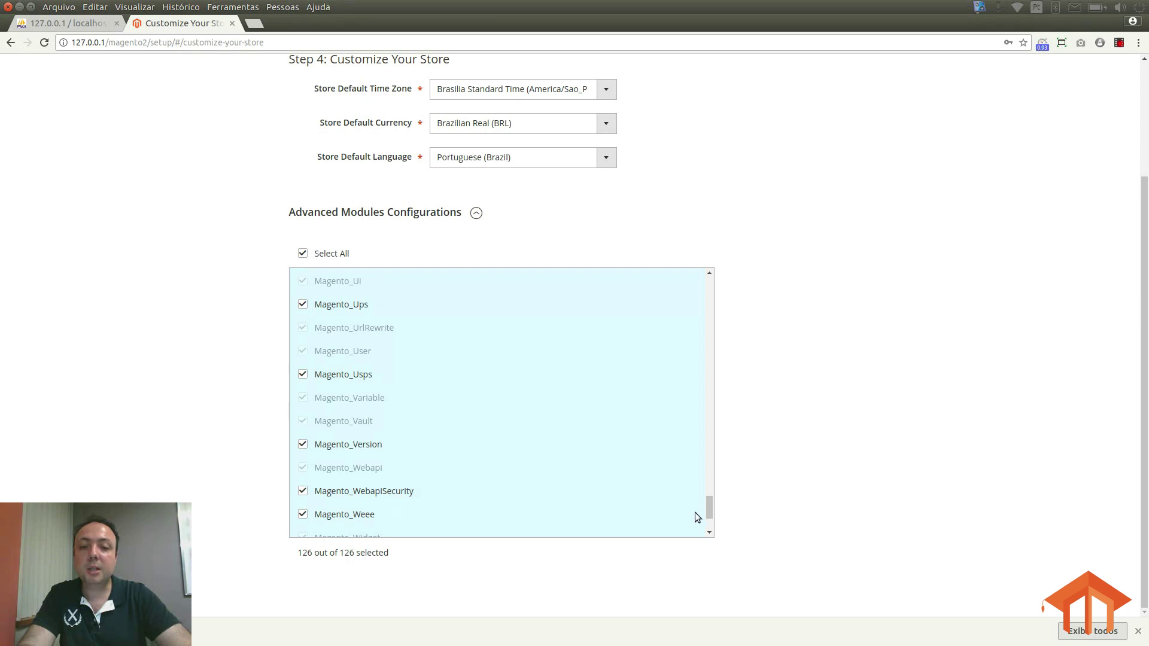
pyautogui.moveTo(708, 513); pyautogui.dragTo(710, 288)
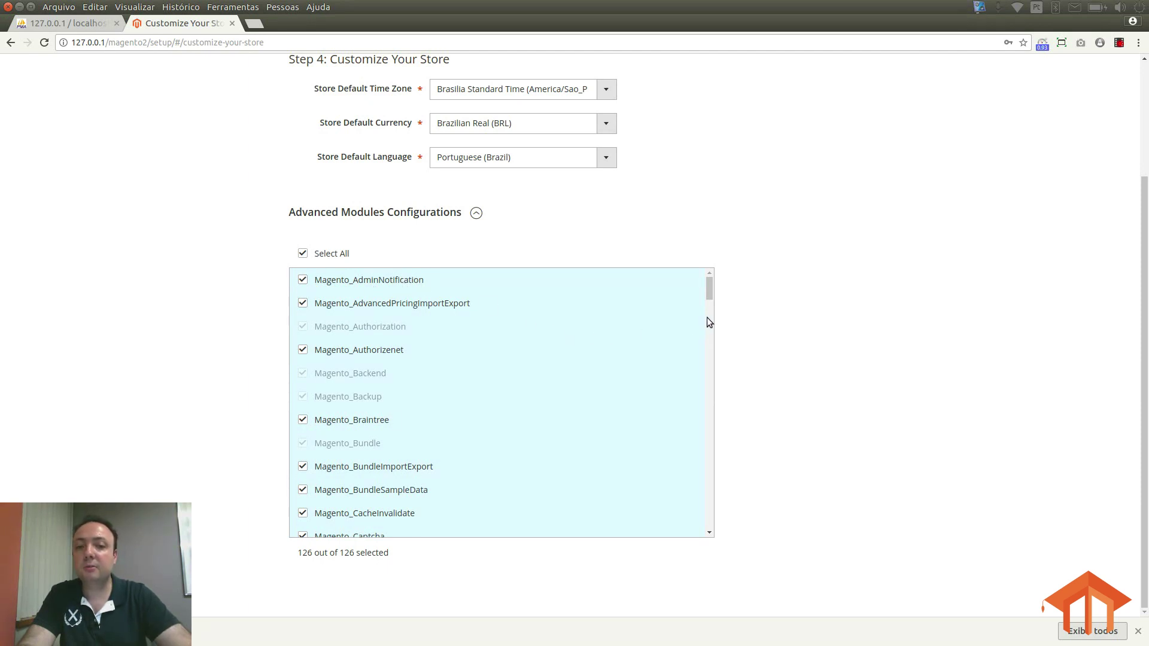
pyautogui.moveTo(710, 291)
pyautogui.mouseDown()
pyautogui.moveTo(715, 337)
pyautogui.moveTo(712, 287)
pyautogui.mouseUp()
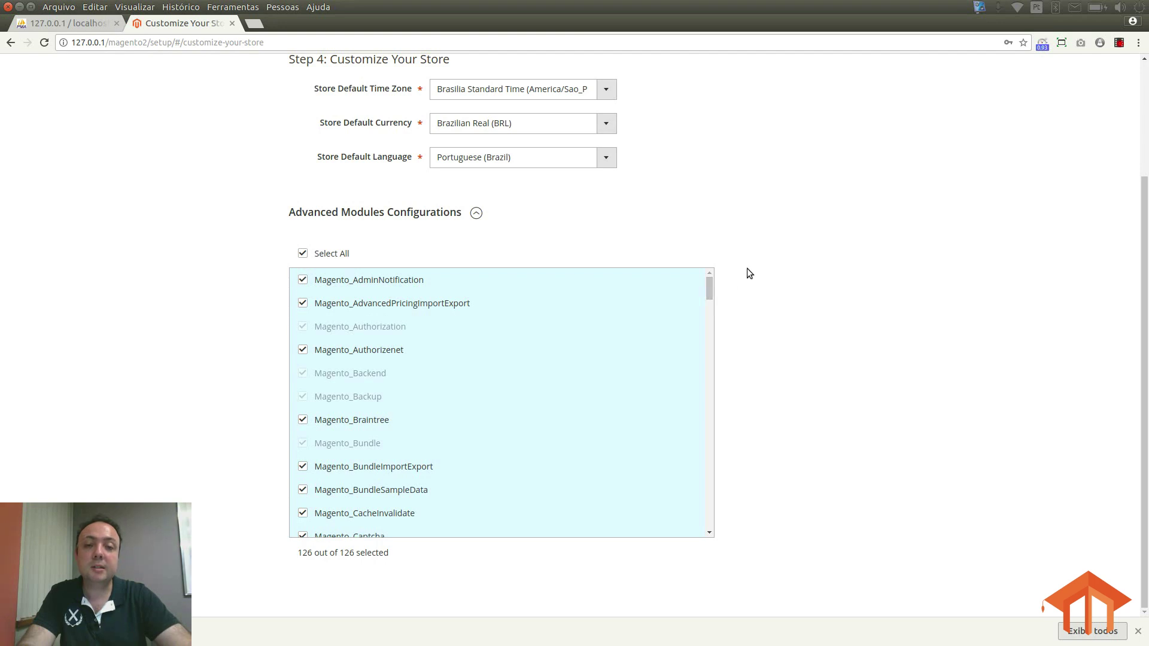
pyautogui.scroll(3, 747, 301)
pyautogui.click(812, 147)
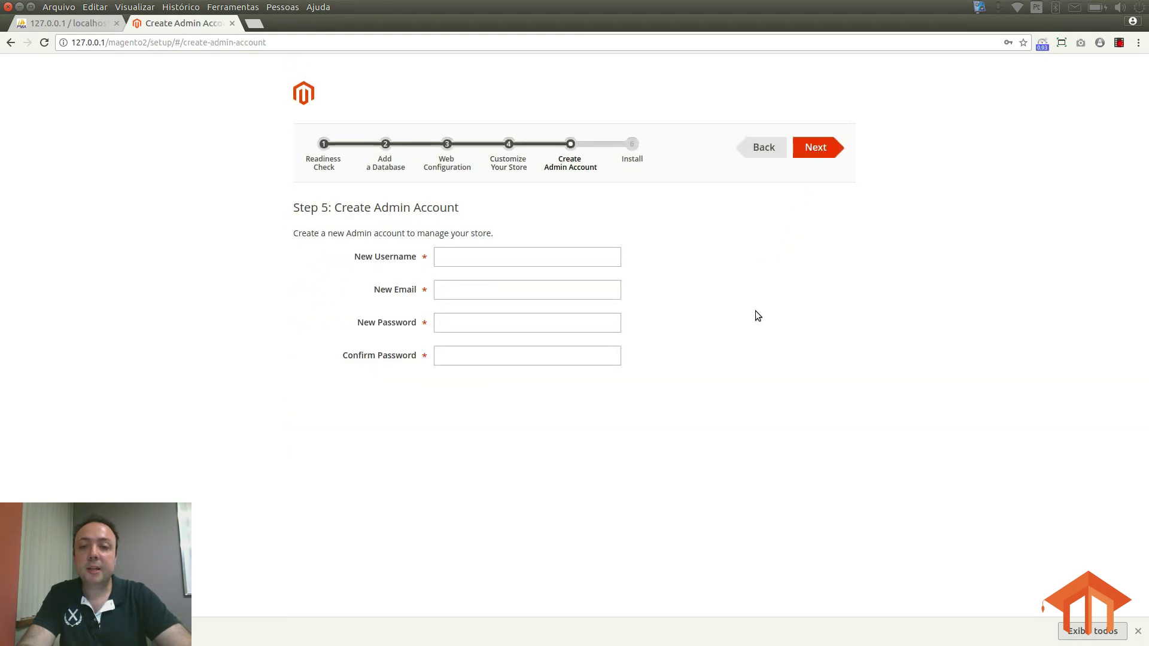
# Step: Enter the admin username, e-mail, password and password confirmation, then continue to Install
pyautogui.click(534, 257)
pyautogui.press('Tab')
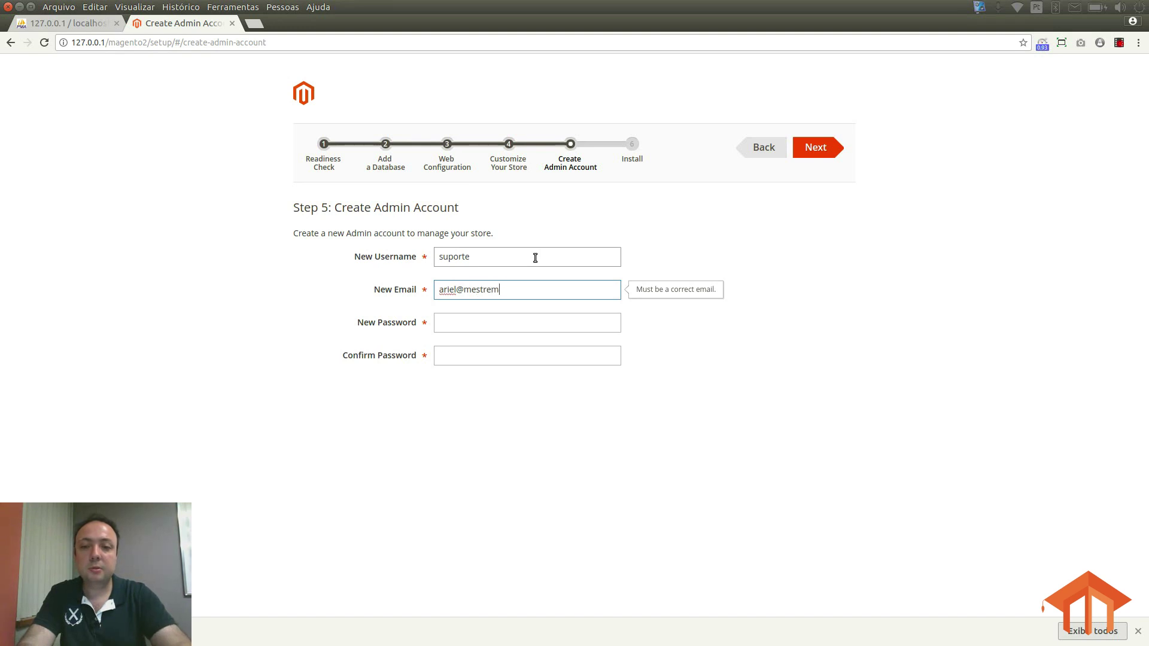
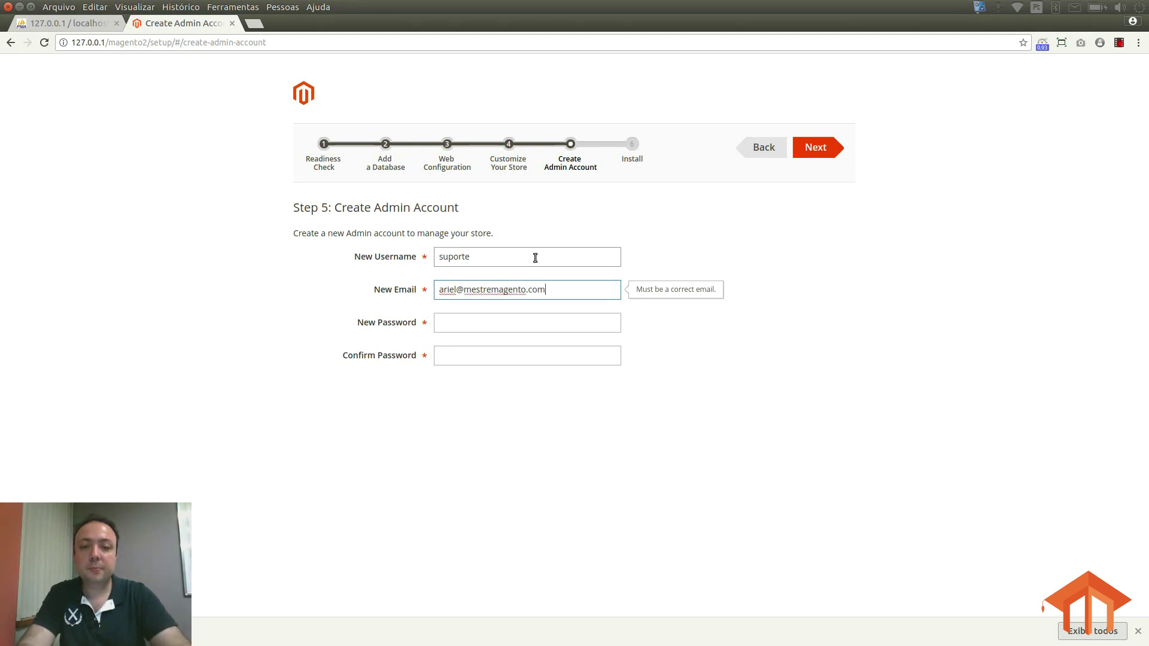
pyautogui.press('Tab')
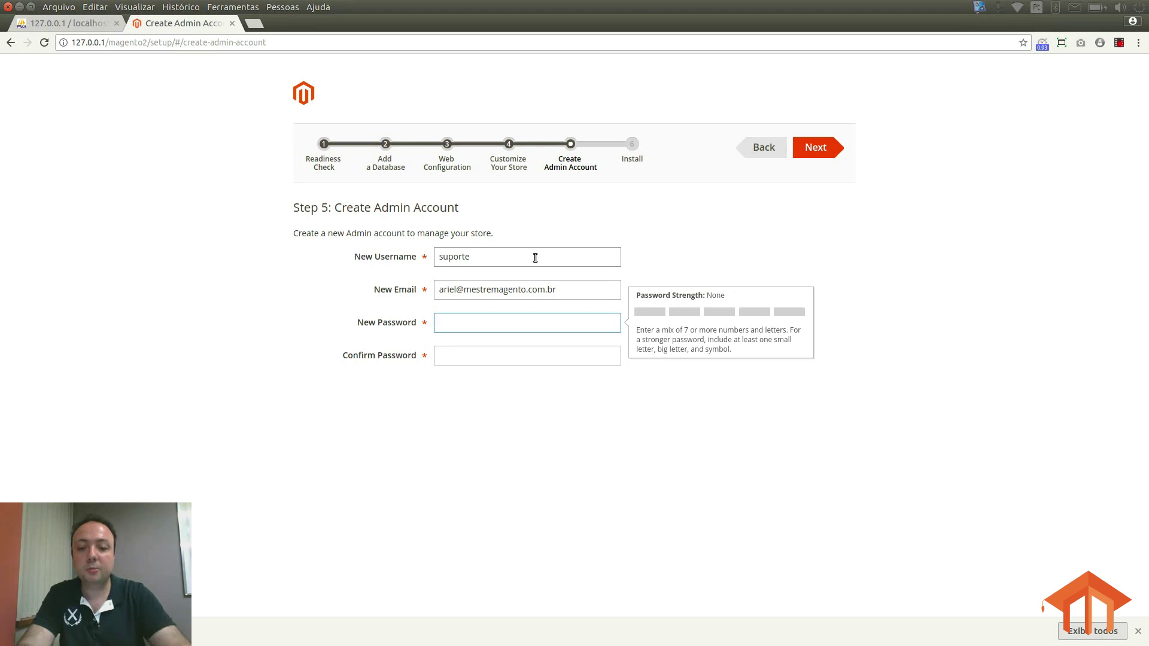
pyautogui.press('Tab')
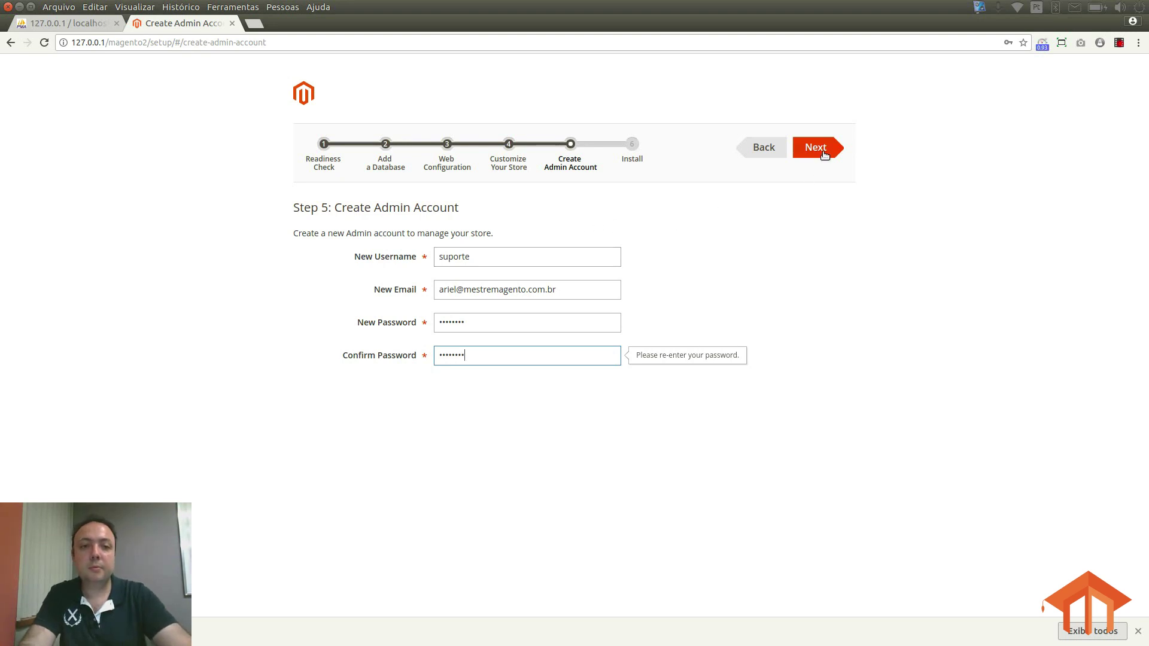
pyautogui.click(821, 148)
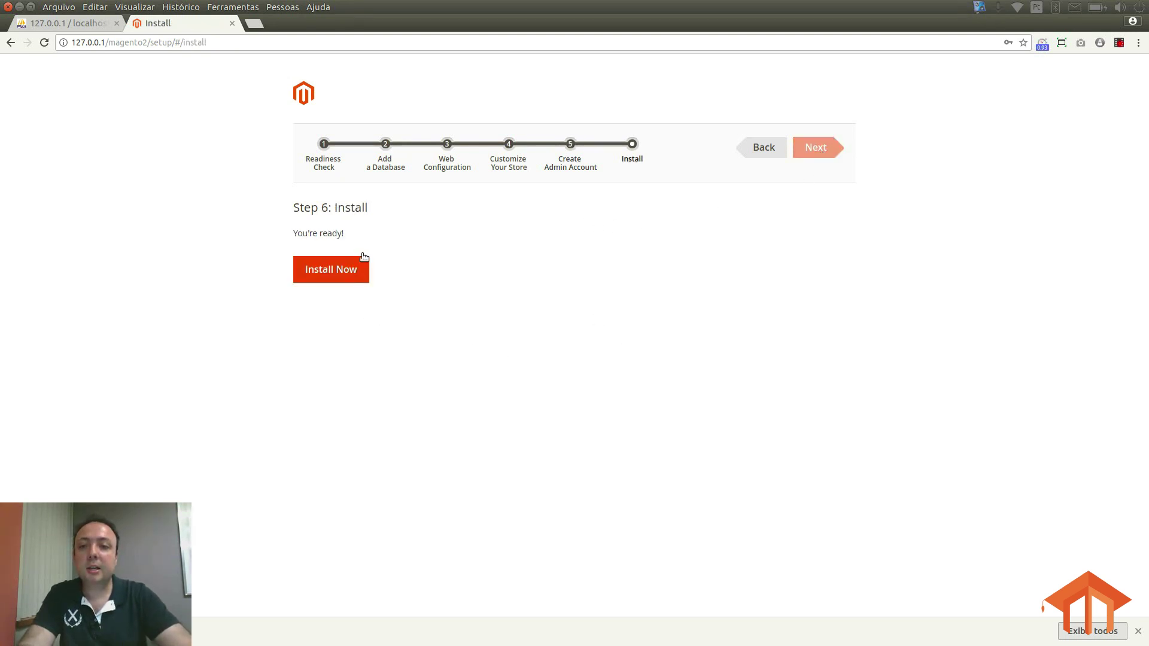
# Step: Start the installation and enlarge the console log while it runs to Success
pyautogui.click(353, 270)
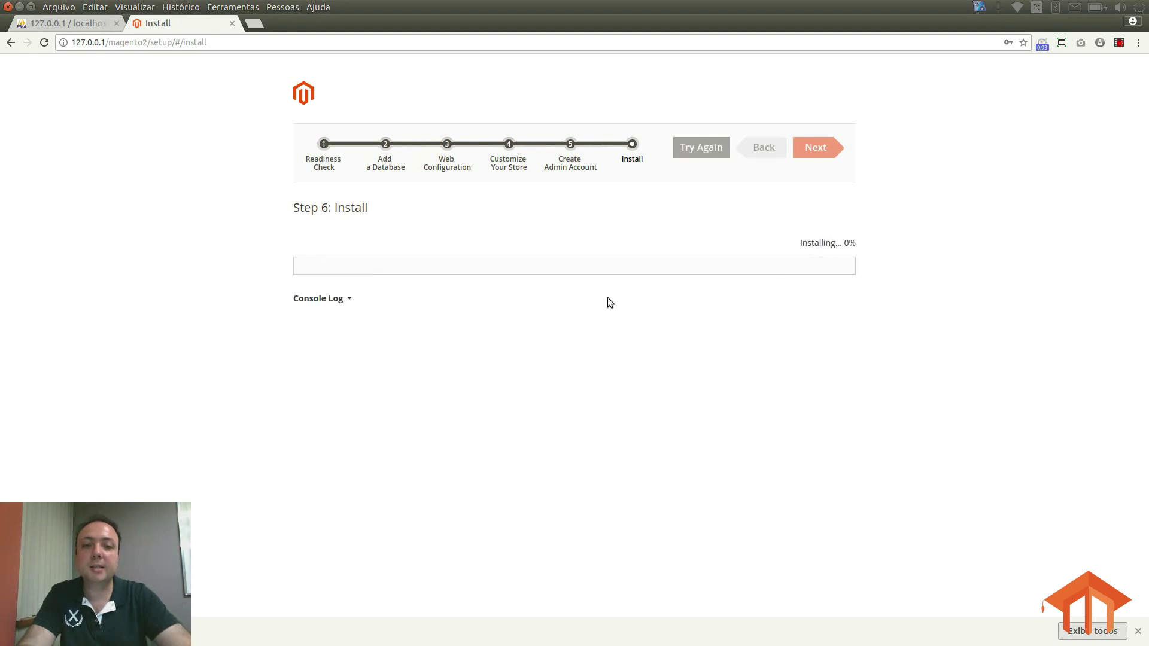
pyautogui.click(349, 298)
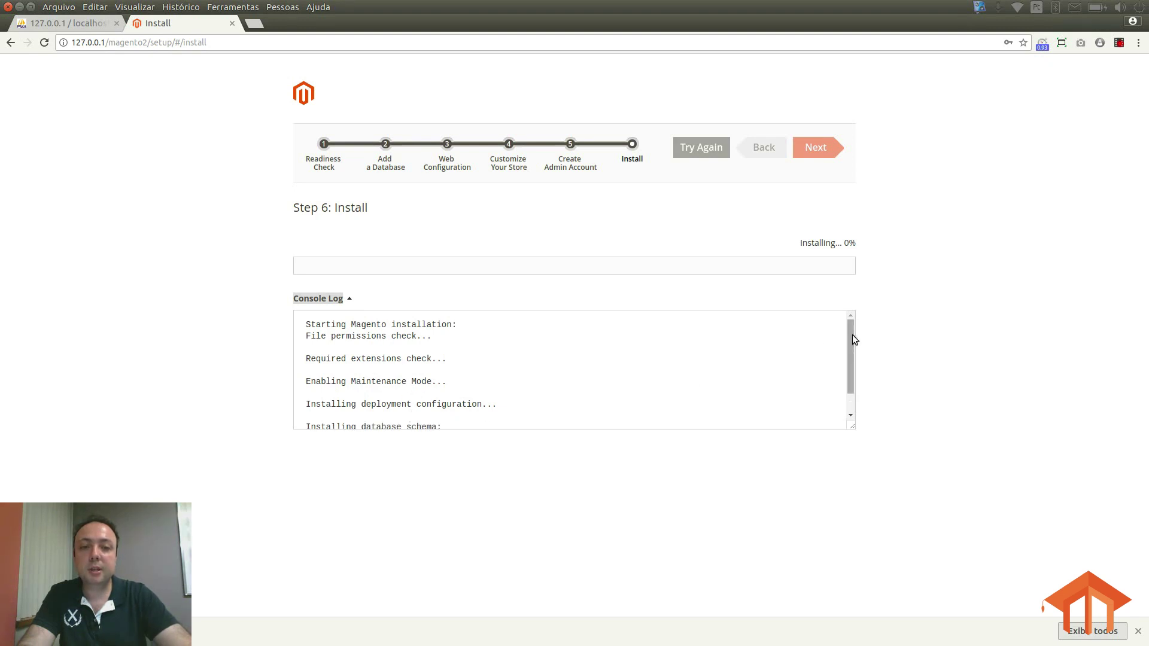
pyautogui.moveTo(852, 336); pyautogui.dragTo(849, 375)
pyautogui.moveTo(851, 425); pyautogui.dragTo(852, 552)
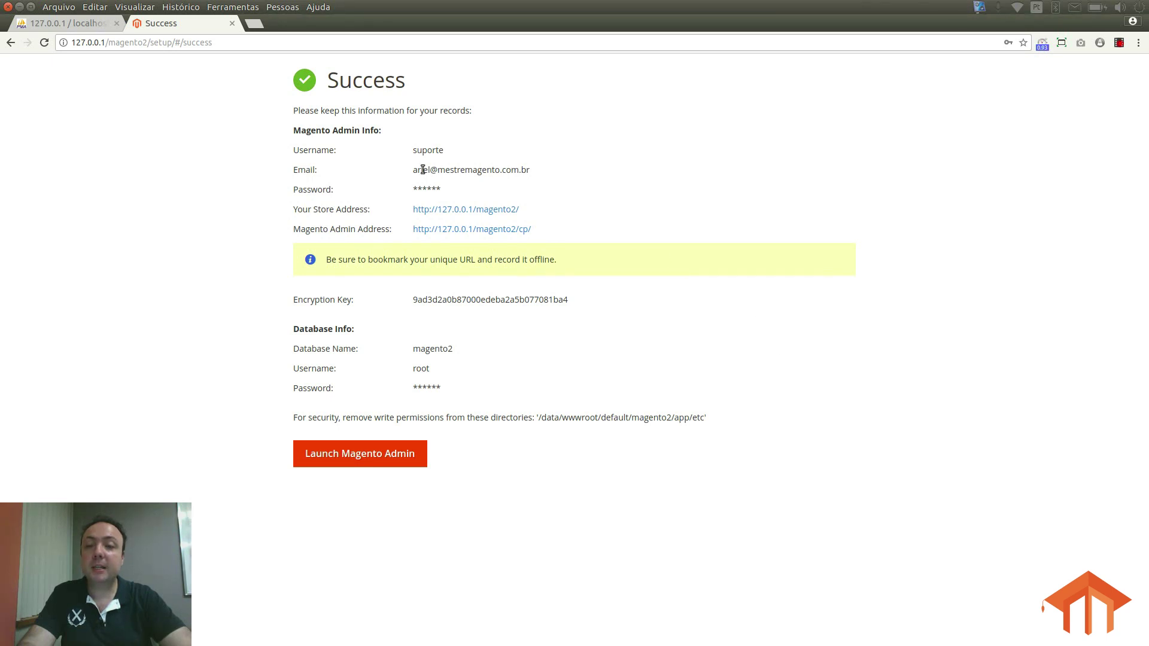
pyautogui.moveTo(294, 153); pyautogui.dragTo(542, 167)
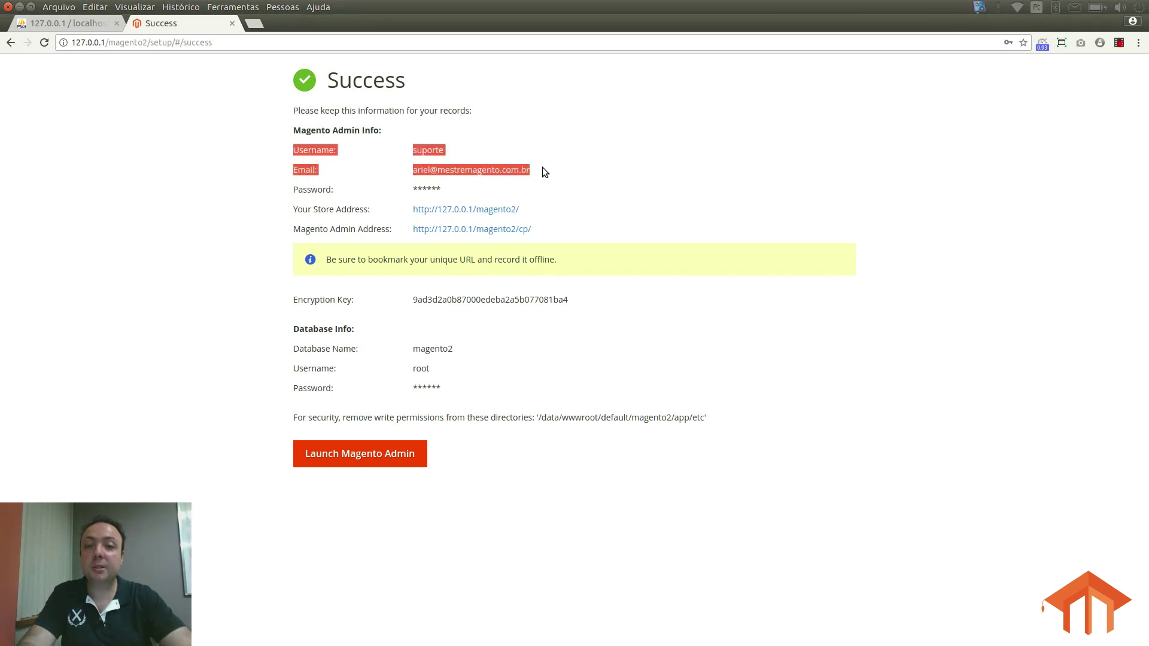
pyautogui.click(542, 167)
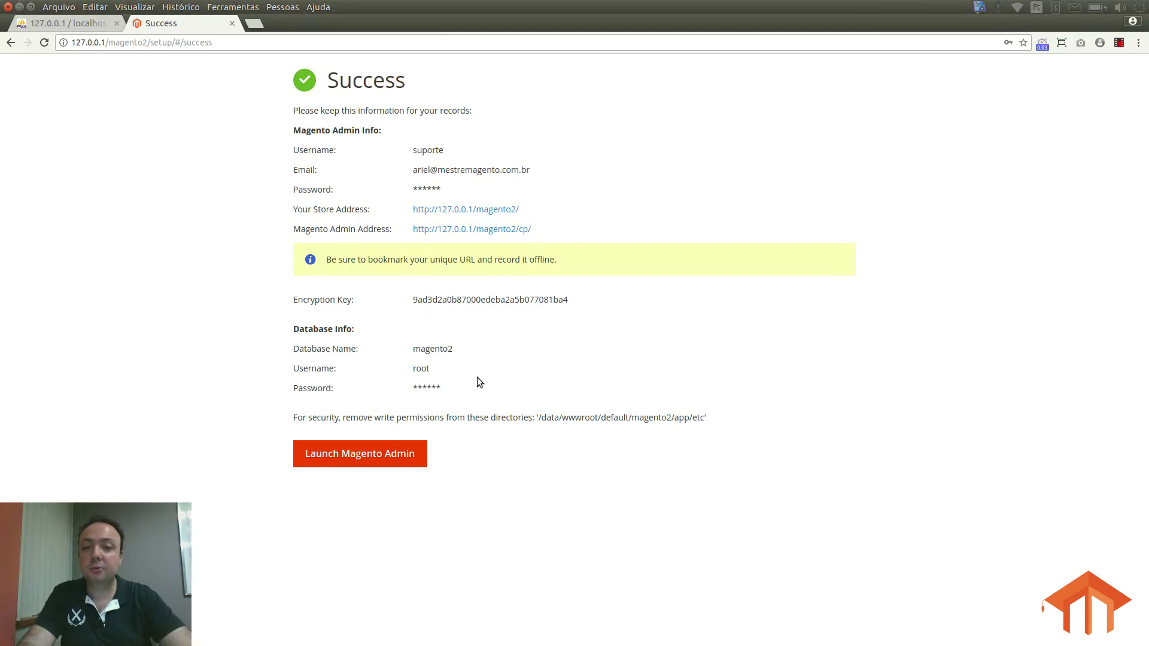
pyautogui.click(504, 213)
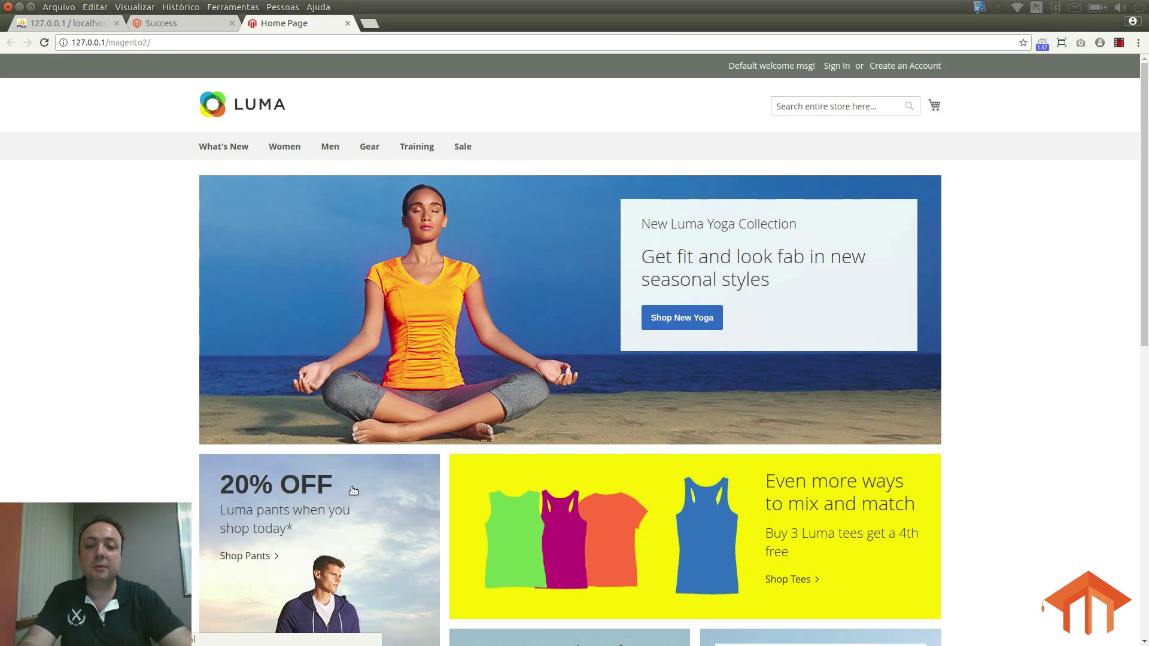
# Step: From the installation success page, open the Magento Admin sign-in page, then return to the Luma storefront at 127.0.0.1/magento2/
pyautogui.click(169, 25)
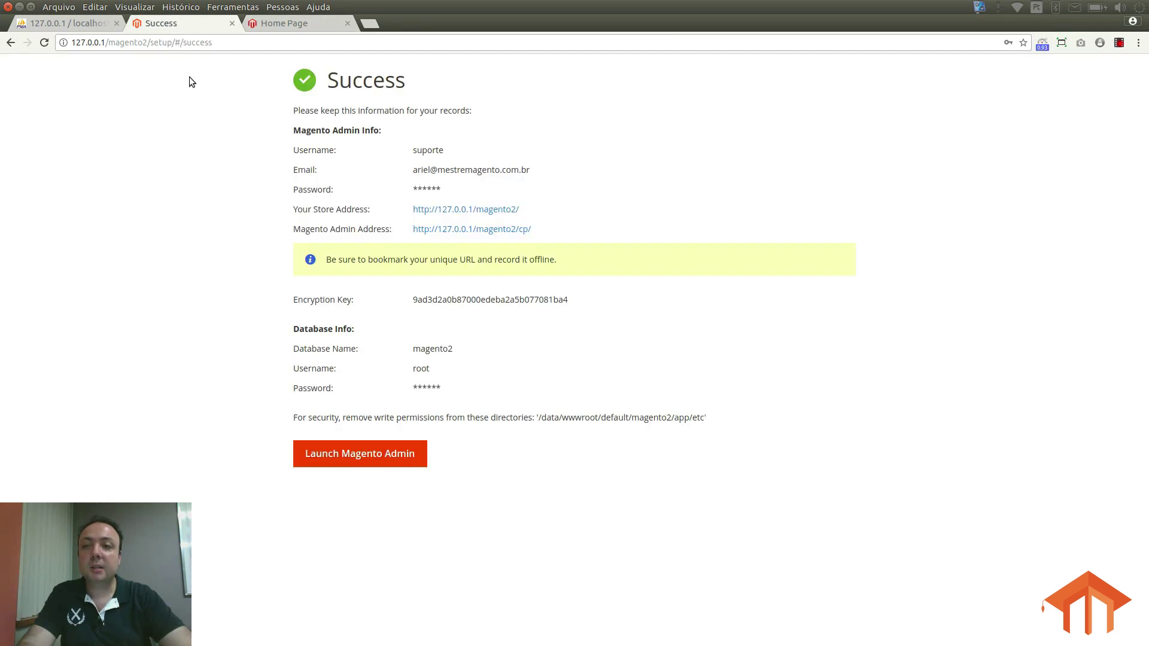
pyautogui.click(472, 230)
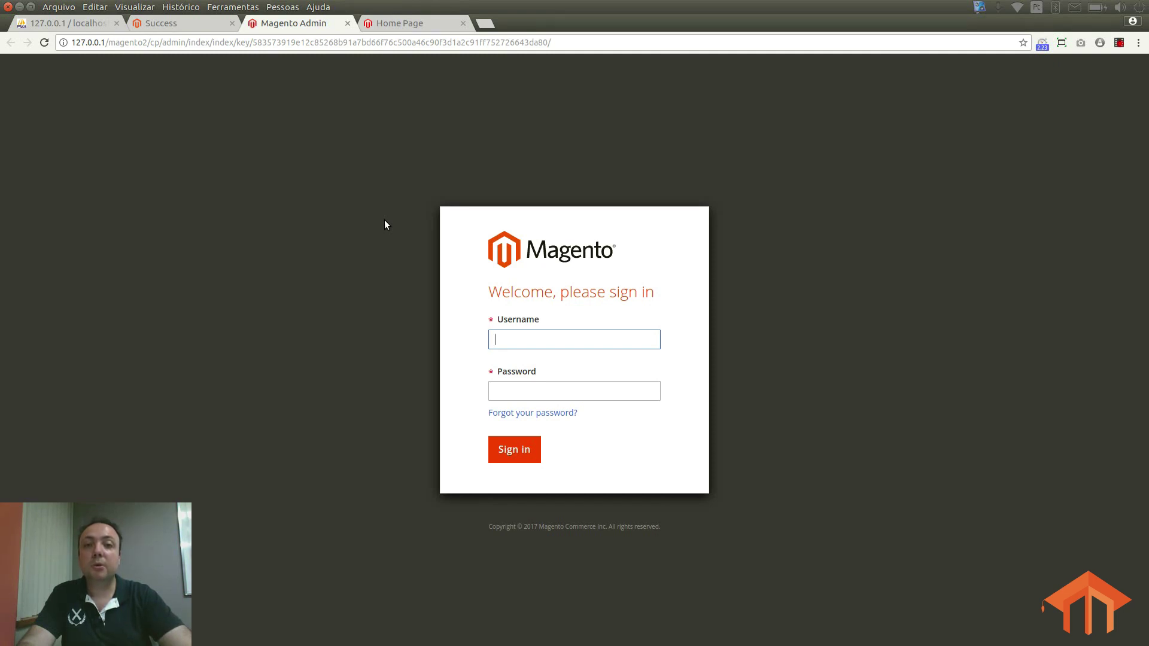
pyautogui.click(392, 23)
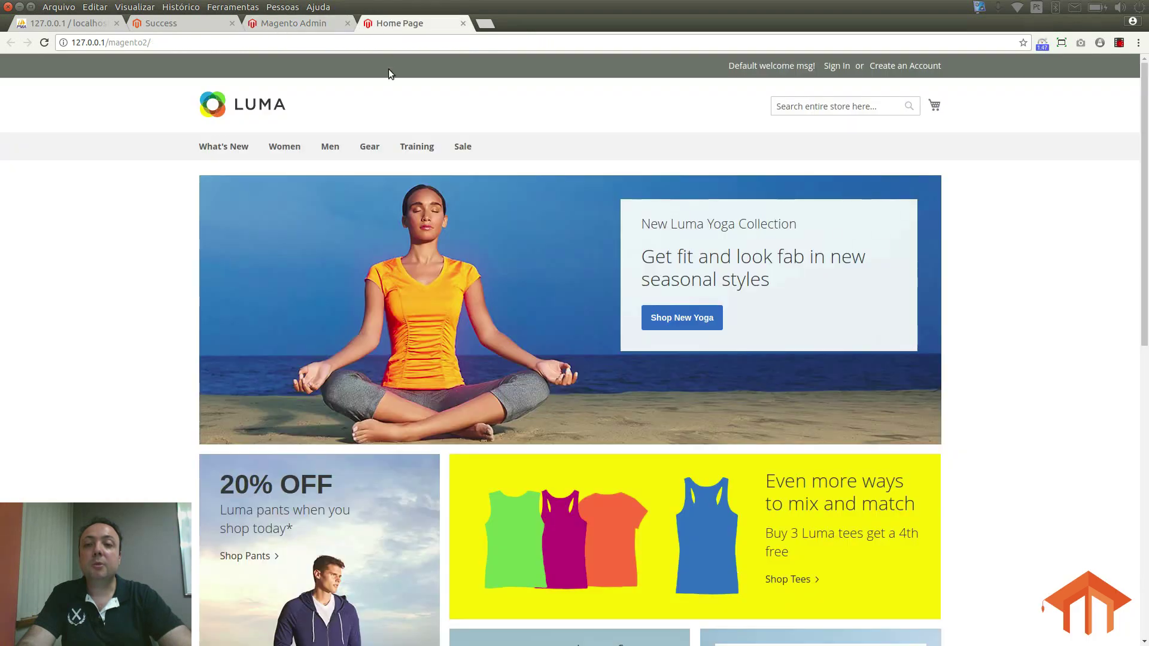